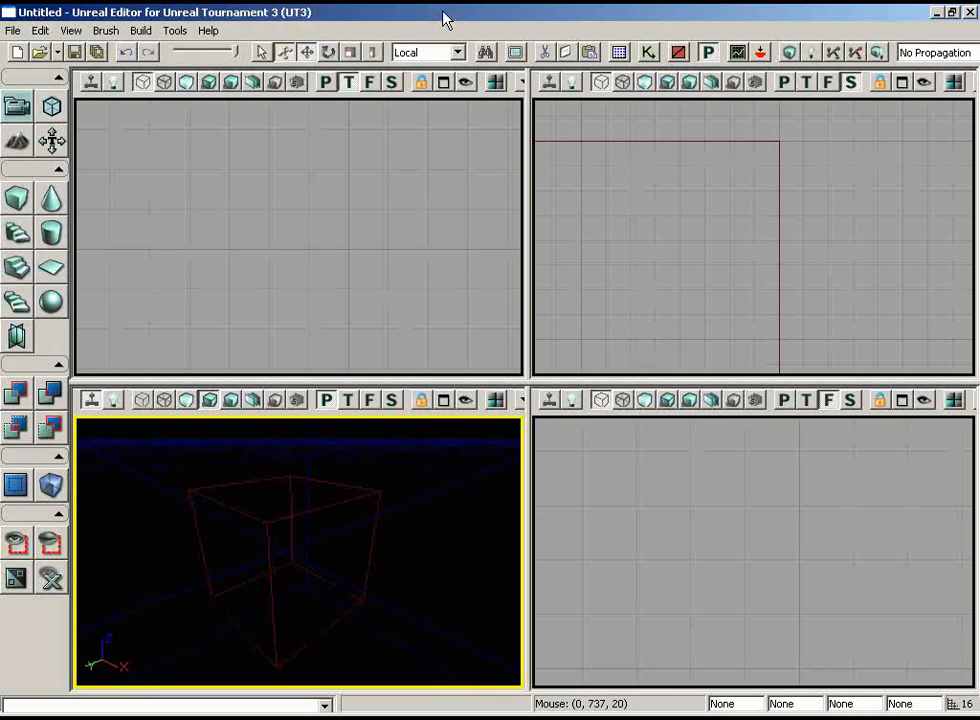
Create a new level with Subtractive geometry style, discarding the changes to the untitled level.
click(20, 35)
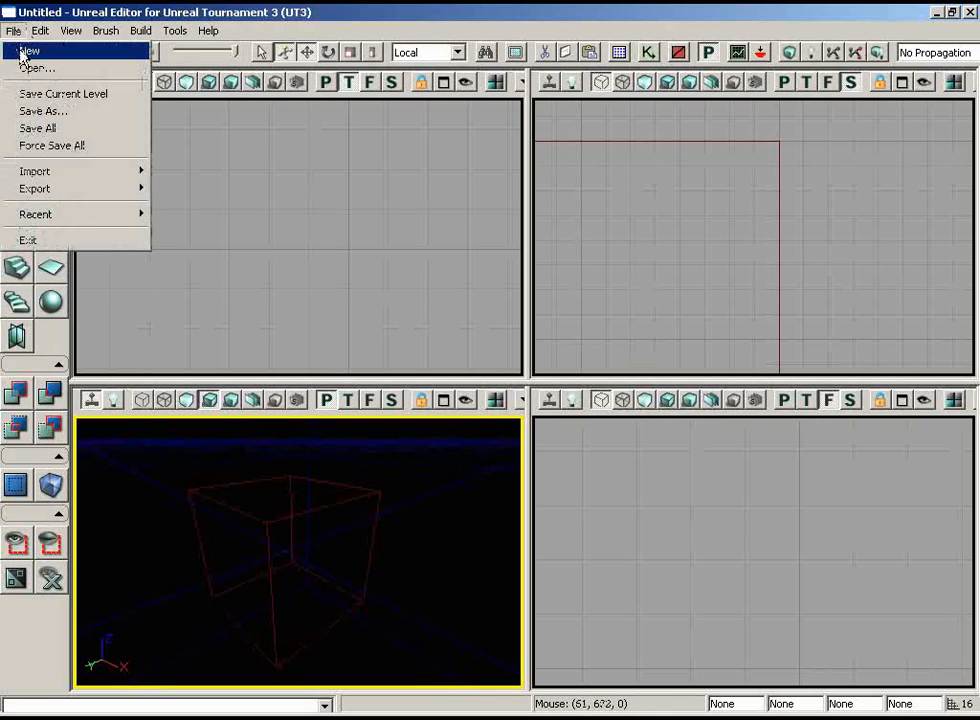
click(21, 47)
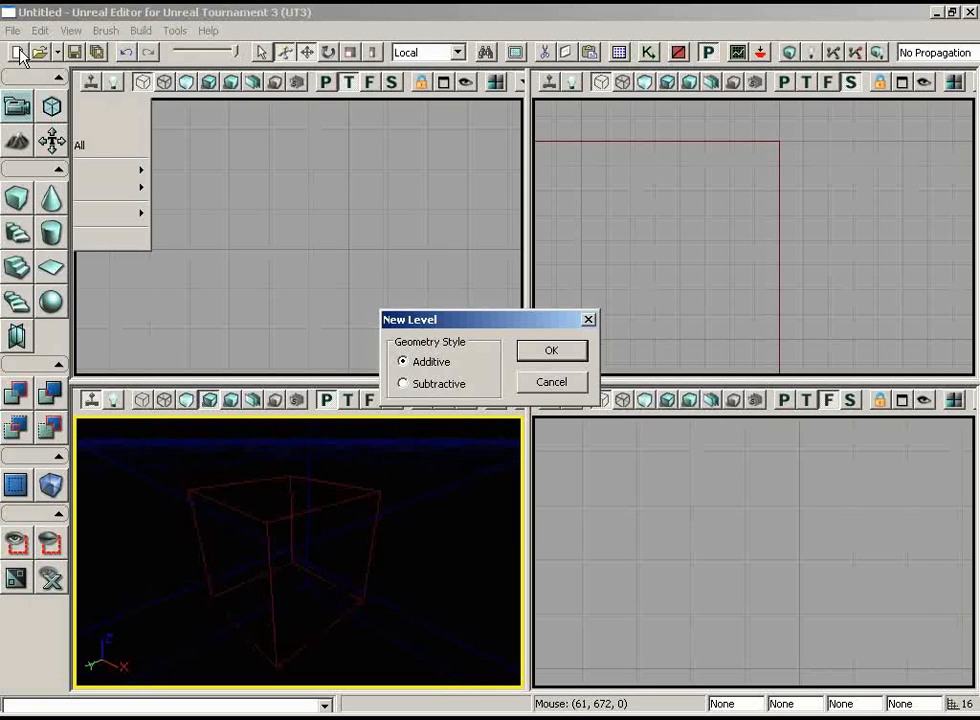
click(403, 384)
click(575, 350)
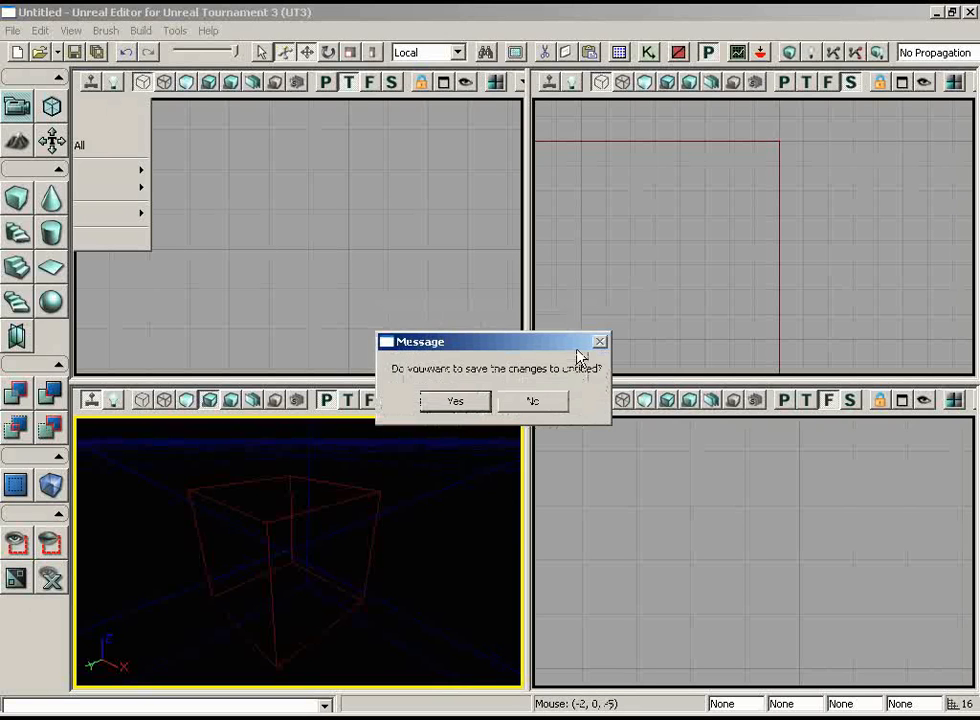
click(533, 402)
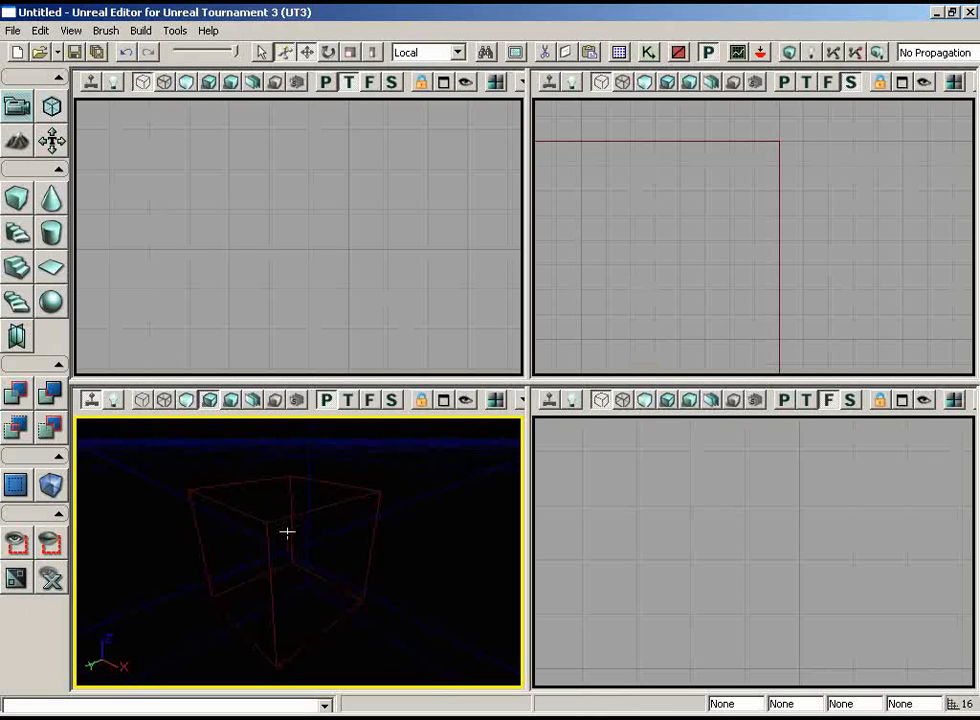
drag(286, 535, 320, 554)
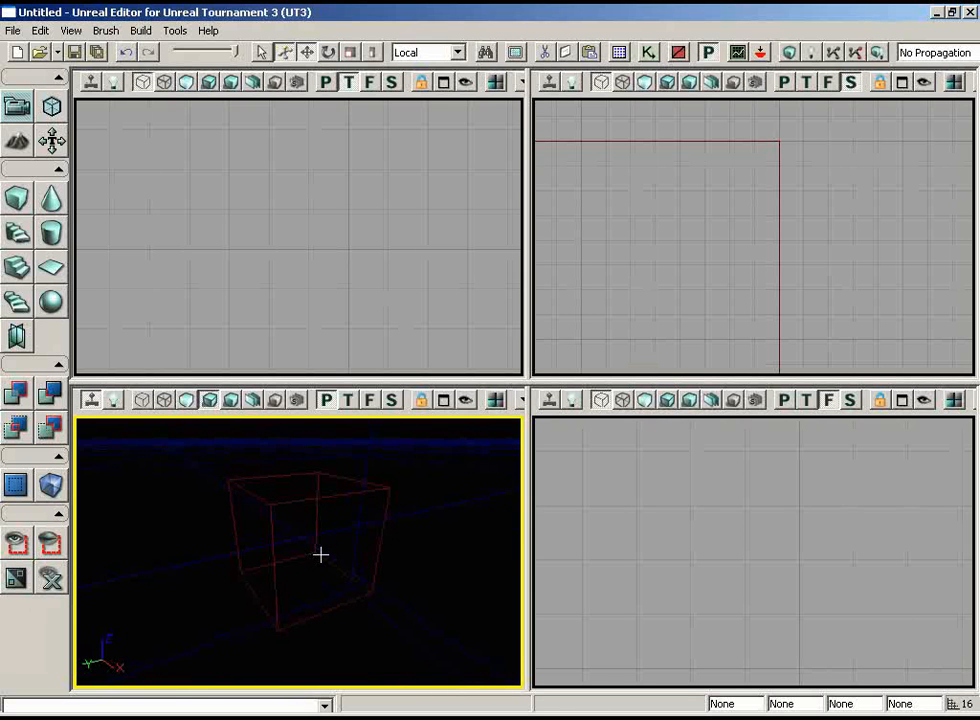
mouse_move(320, 554)
right_down()
mouse_move(322, 501)
mouse_move(285, 420)
mouse_move(120, 527)
mouse_move(236, 639)
mouse_move(394, 569)
mouse_move(309, 474)
mouse_move(247, 505)
mouse_move(81, 503)
mouse_move(483, 485)
mouse_move(241, 608)
mouse_move(243, 558)
mouse_move(322, 563)
right_up()
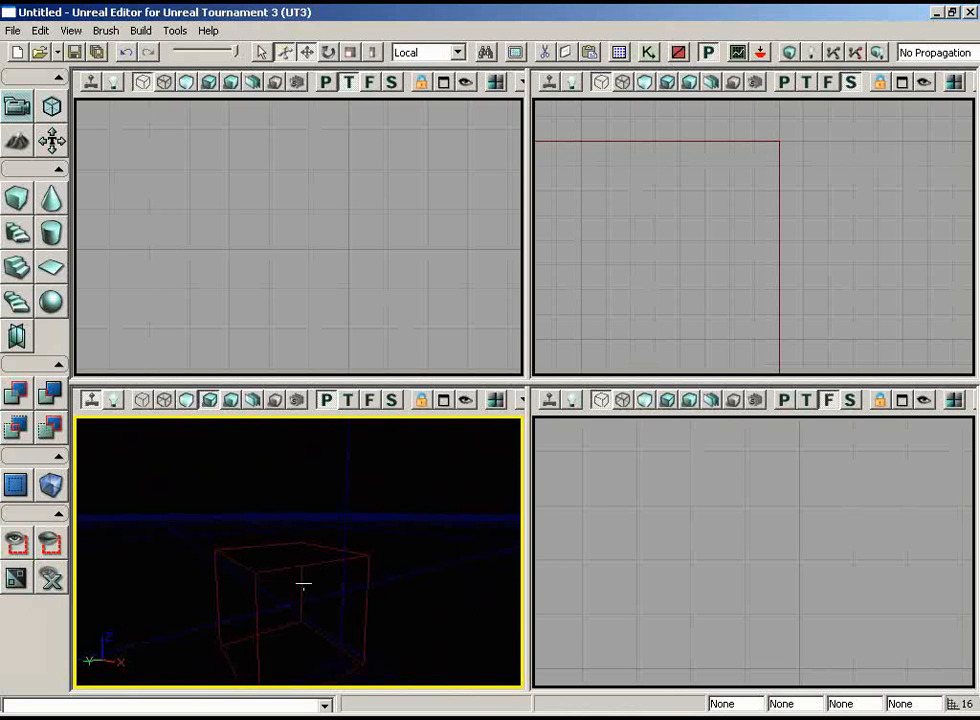
mouse_move(303, 582)
middle_down()
mouse_move(302, 686)
mouse_move(284, 508)
mouse_move(284, 656)
mouse_move(284, 580)
mouse_move(280, 632)
mouse_move(295, 615)
mouse_move(304, 622)
mouse_move(230, 615)
mouse_move(278, 615)
mouse_move(303, 582)
middle_up()
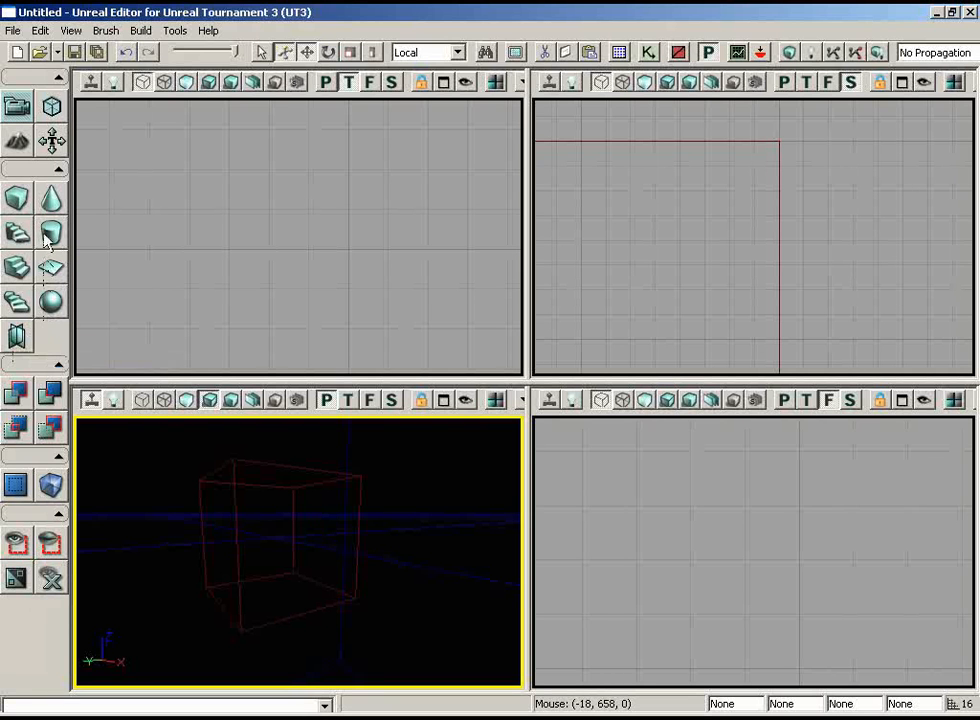
Build the cube builder brush with its X and Y dimensions set to 512.
right_click(18, 206)
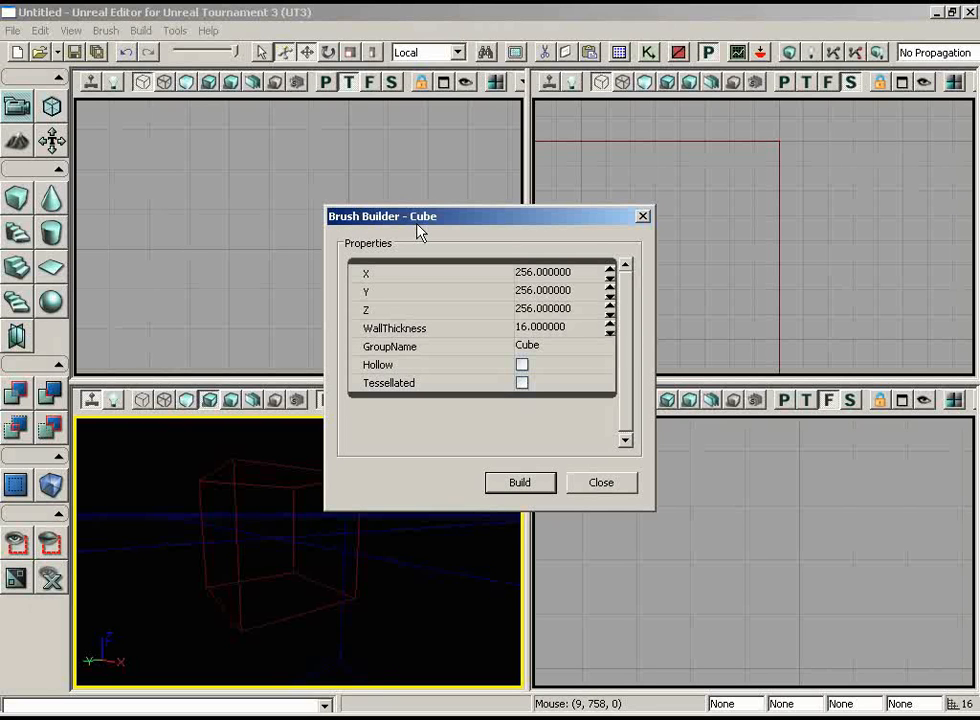
click(547, 277)
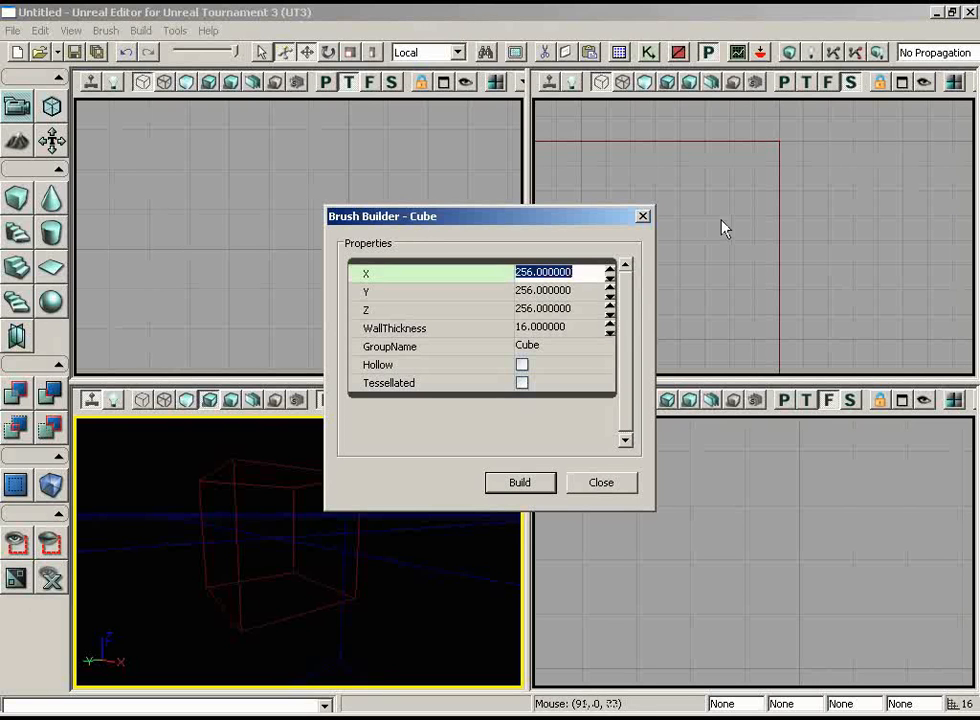
text(512)
key(Tab)
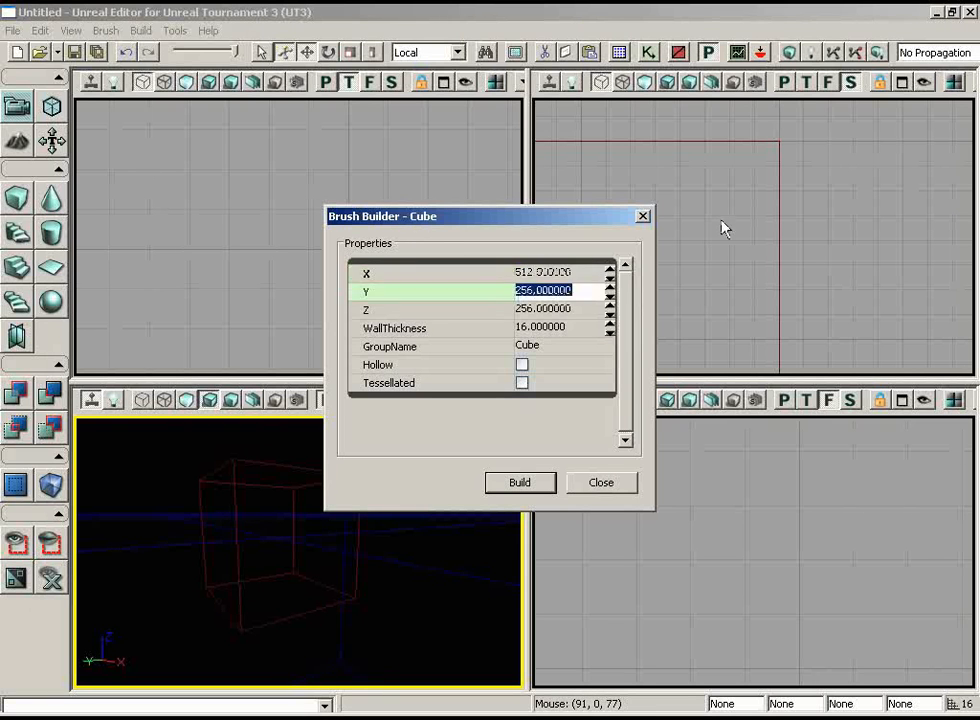
text(512)
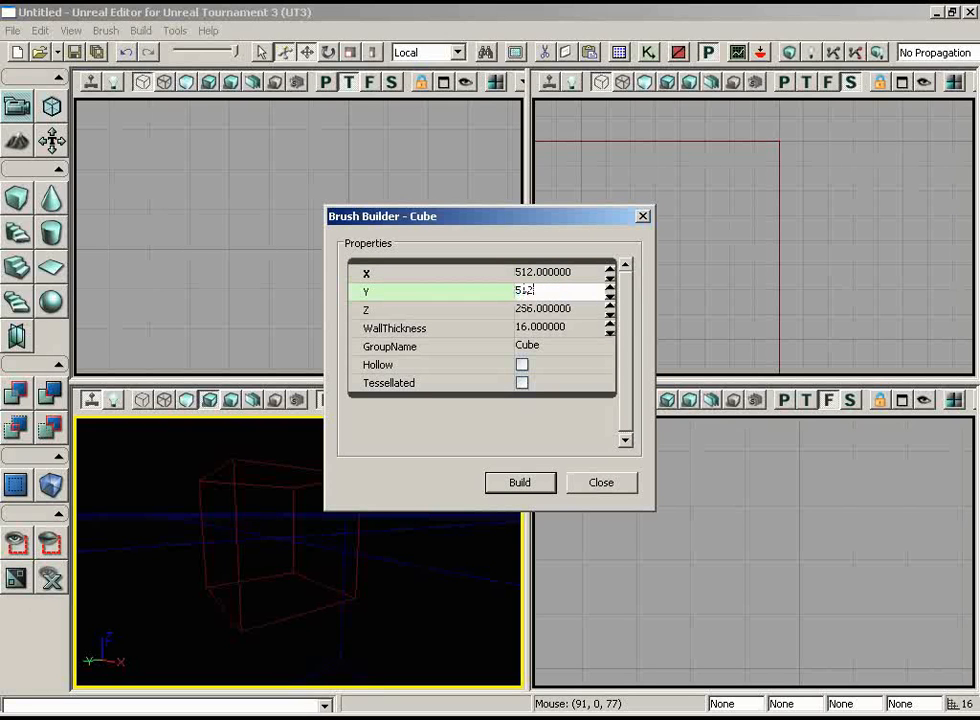
key(Tab)
key(shift+Tab)
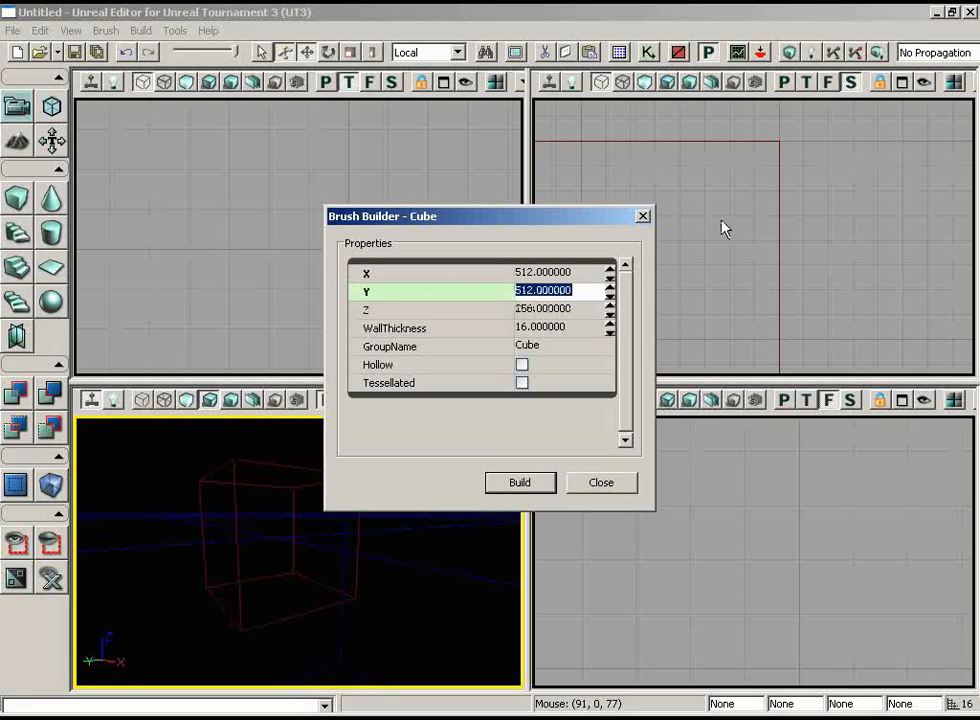
key(shift+Tab)
key(Tab)
key(Tab)
key(shift+Tab)
key(shift+Tab)
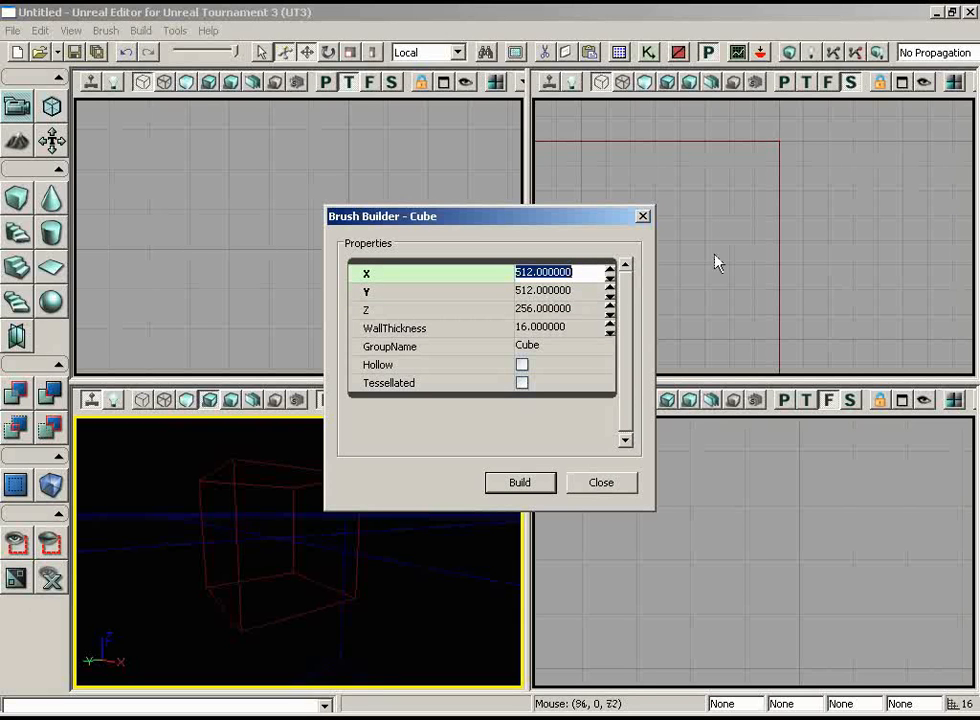
click(521, 485)
click(600, 484)
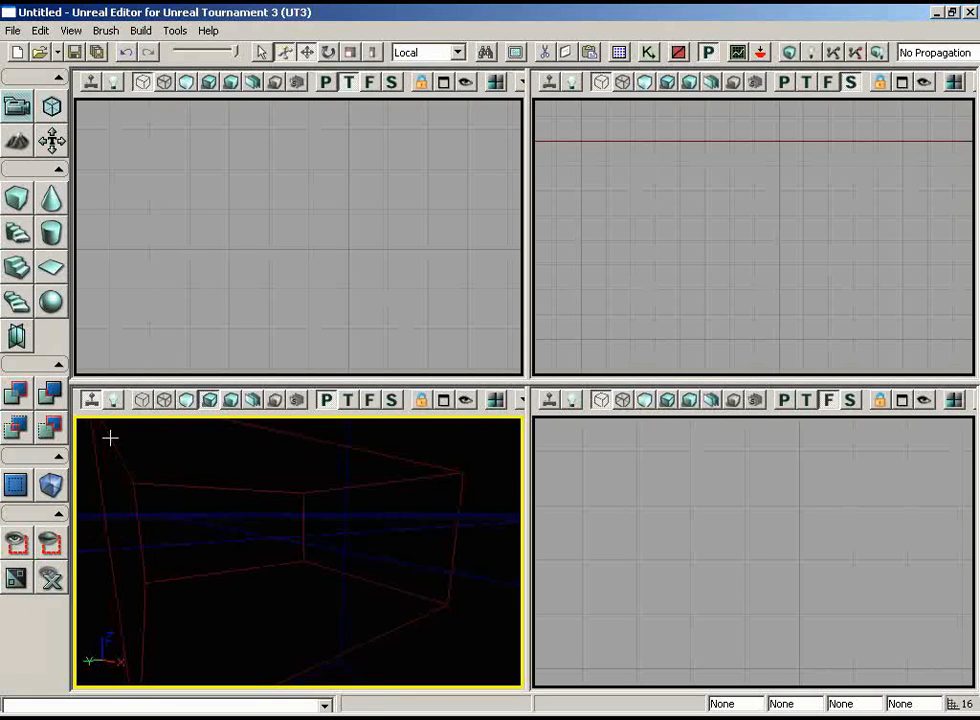
Subtract the cube brush from the level to carve out a room, and show the perspective view unlit.
click(50, 393)
click(190, 402)
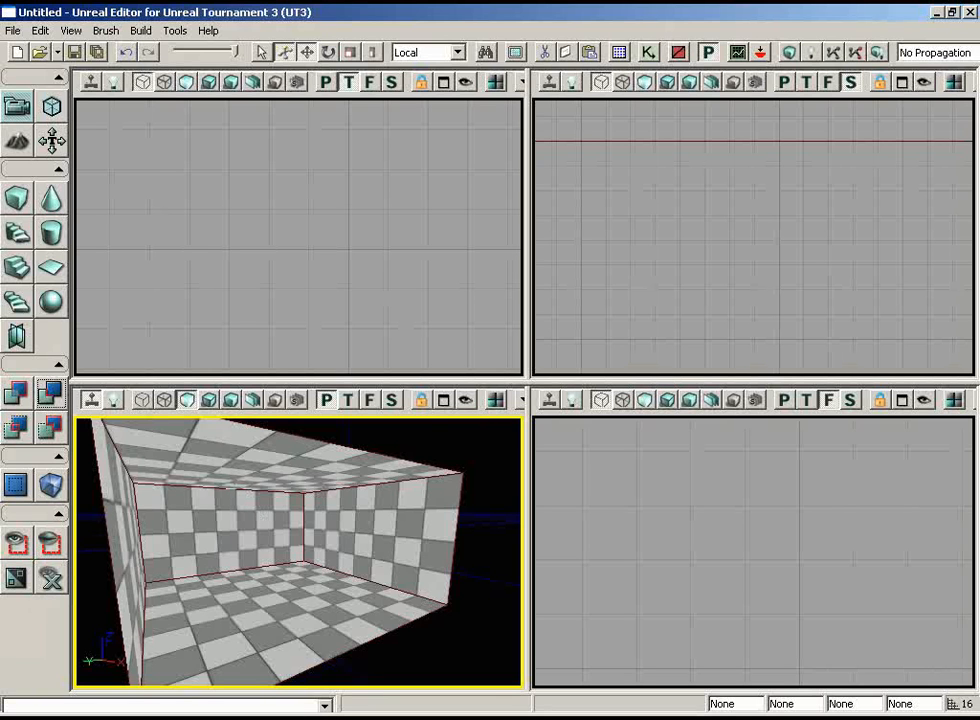
Add a point light on the room's floor, show the perspective view lit, and raise the light to about mid-height.
click(268, 600)
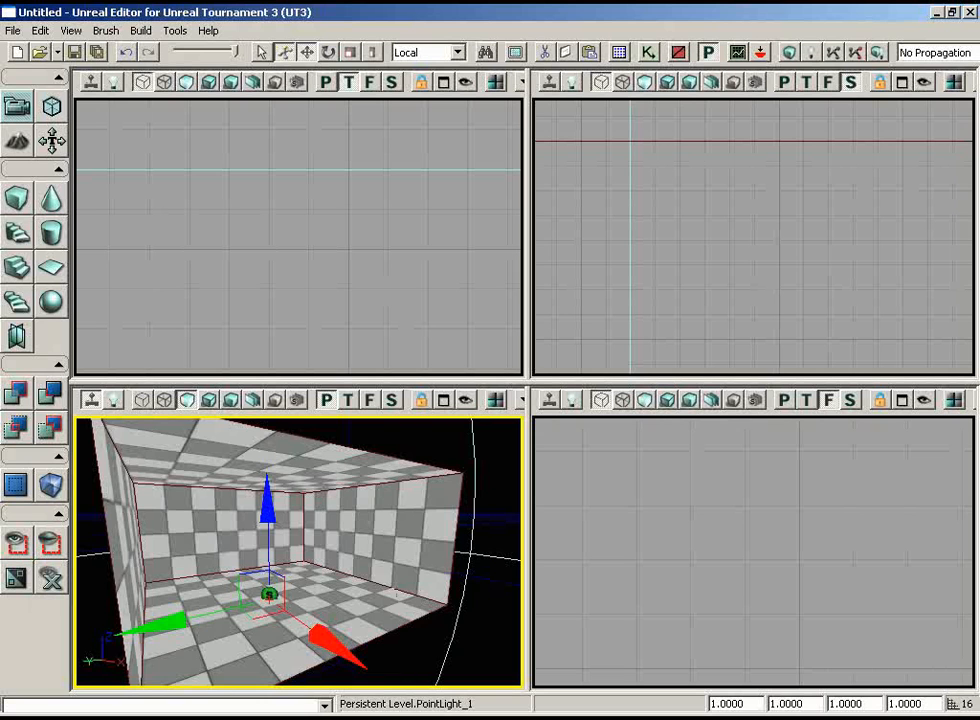
click(210, 400)
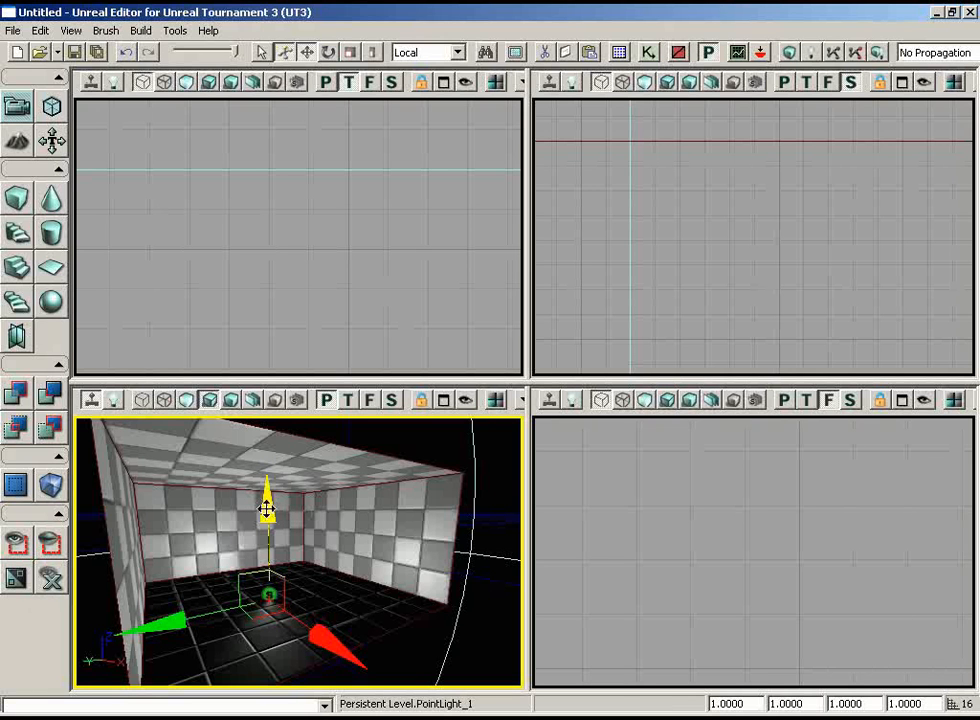
mouse_move(266, 508)
mouse_down()
mouse_move(262, 405)
mouse_move(268, 513)
mouse_up()
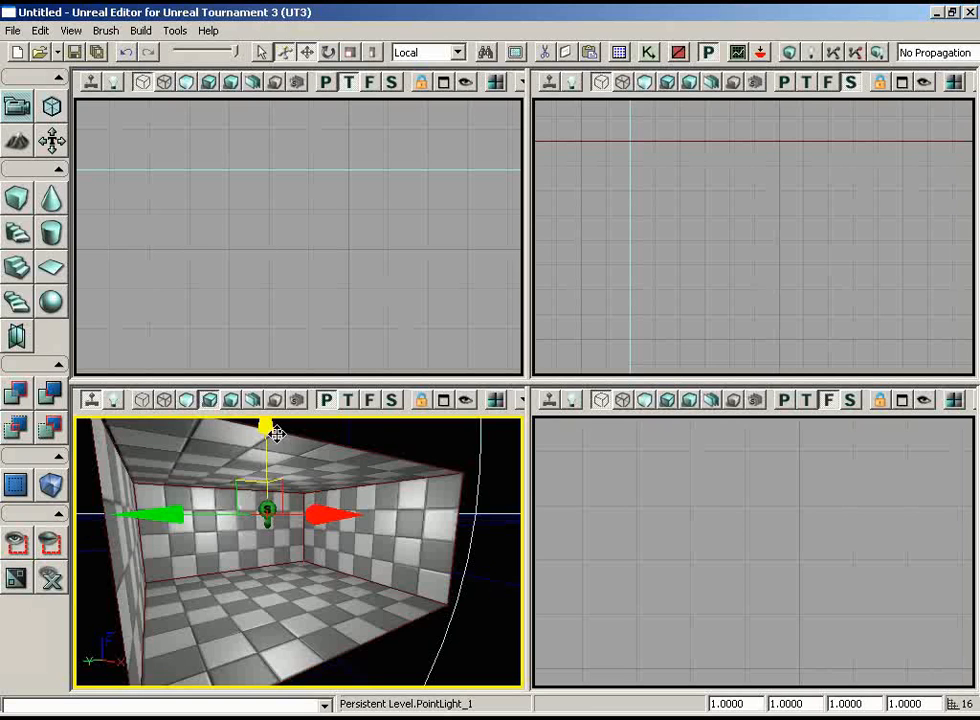
Maximize the perspective viewport with the whole room interior and its point light in view.
drag(372, 599, 344, 588)
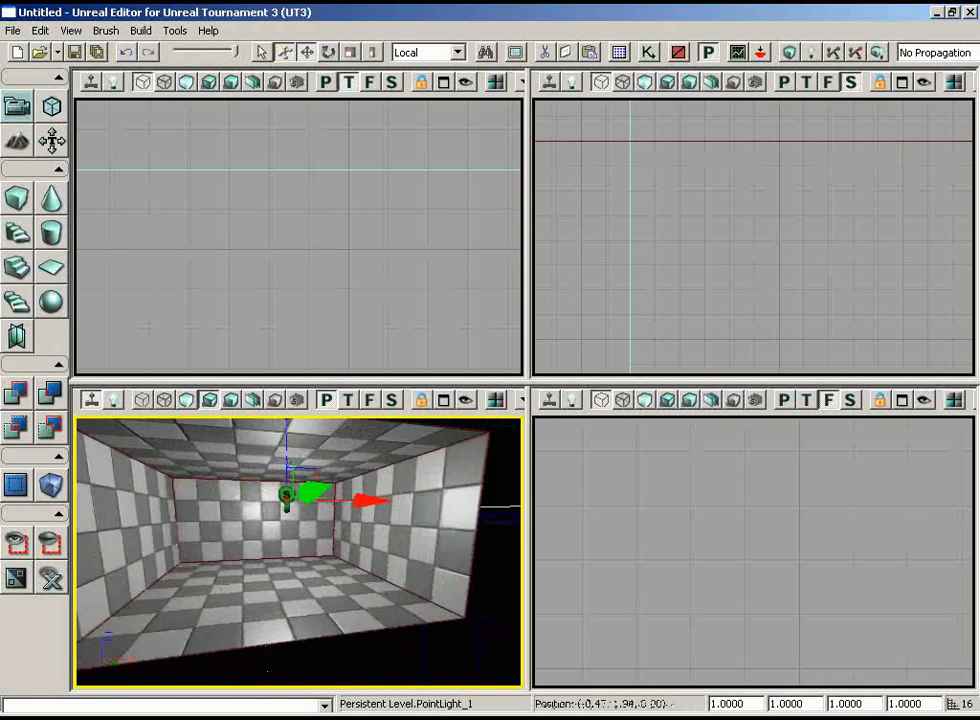
drag(223, 583, 128, 596)
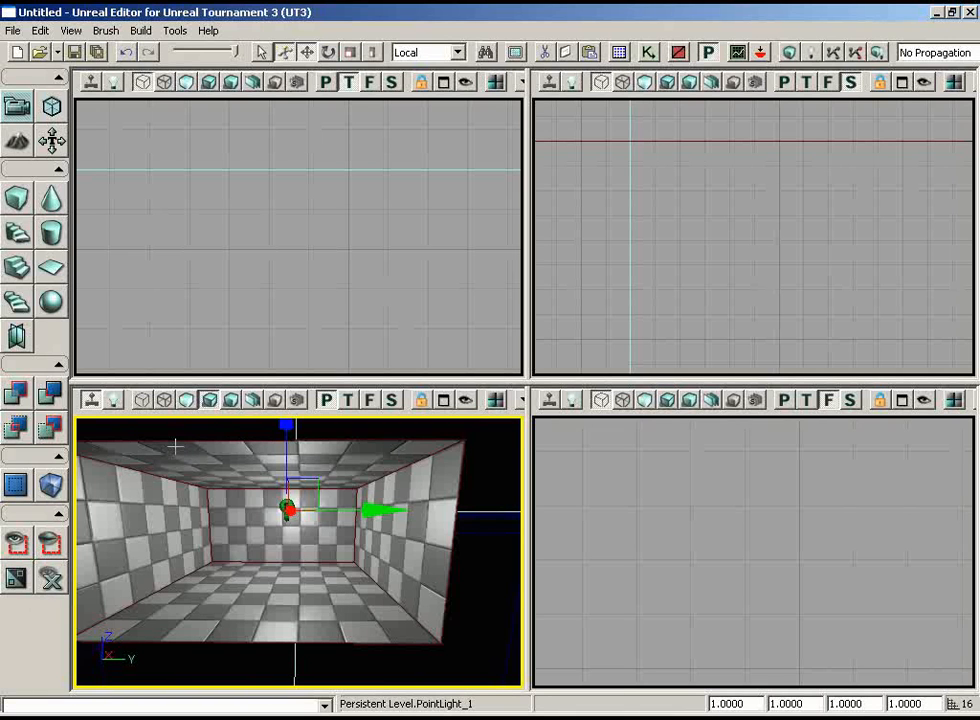
click(444, 400)
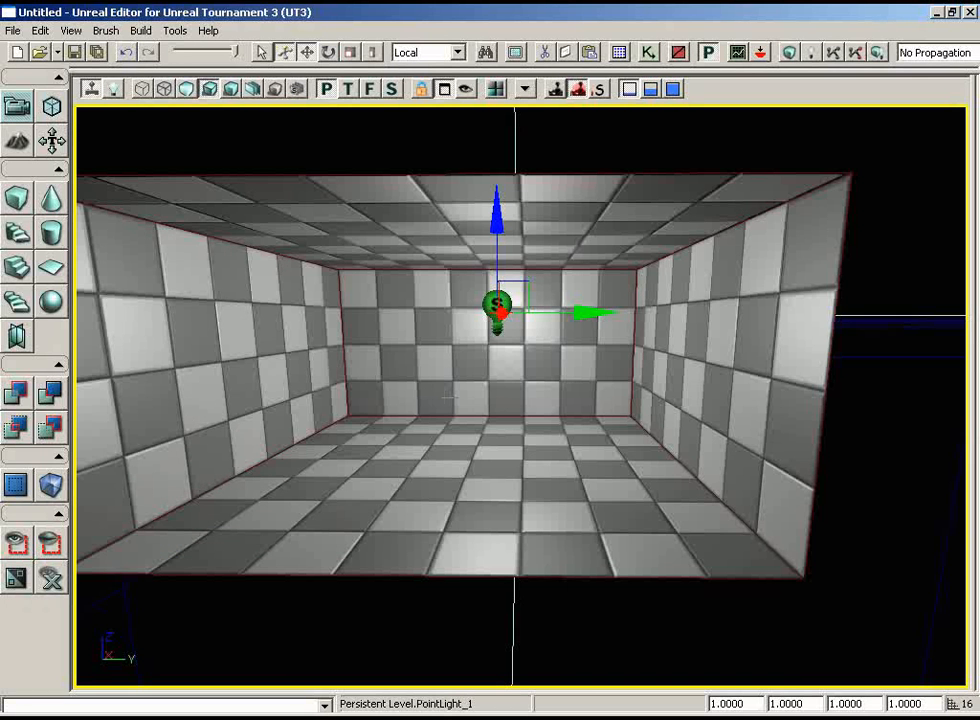
mouse_move(655, 418)
right_down()
mouse_move(612, 399)
mouse_move(637, 420)
right_up()
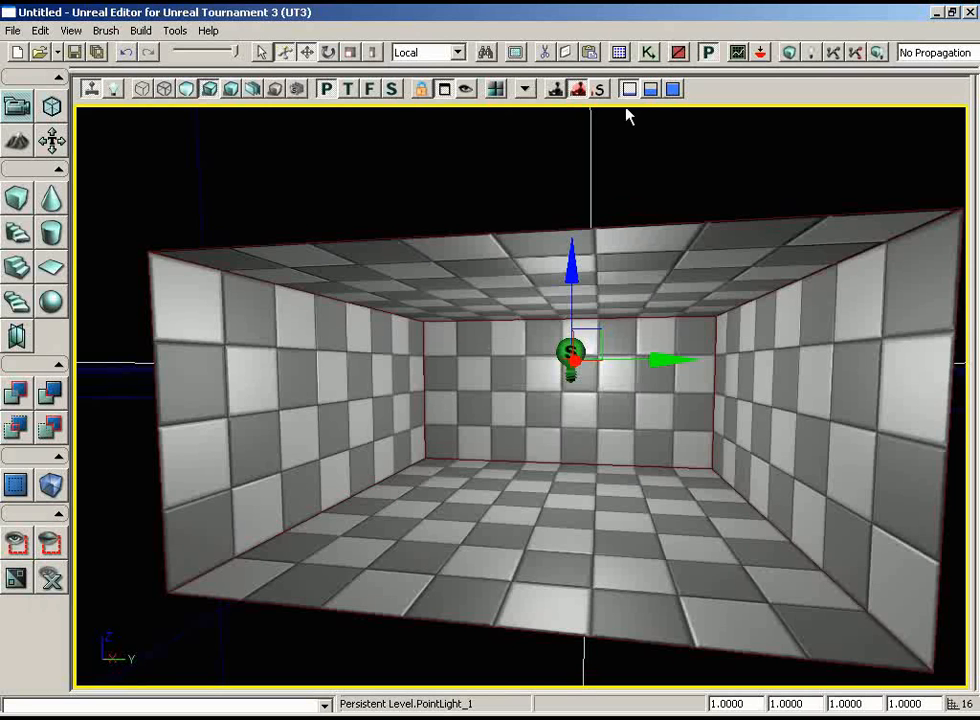
Open the Generic Browser and load the ASC_Walls.upk package from the Environments folder.
click(619, 52)
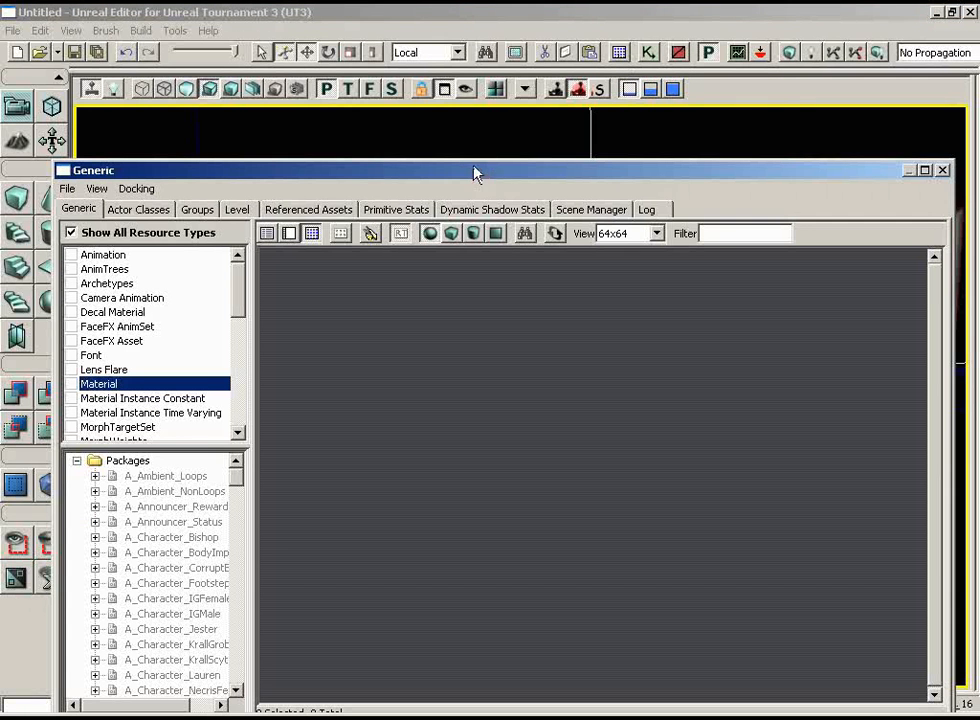
drag(474, 168, 478, 114)
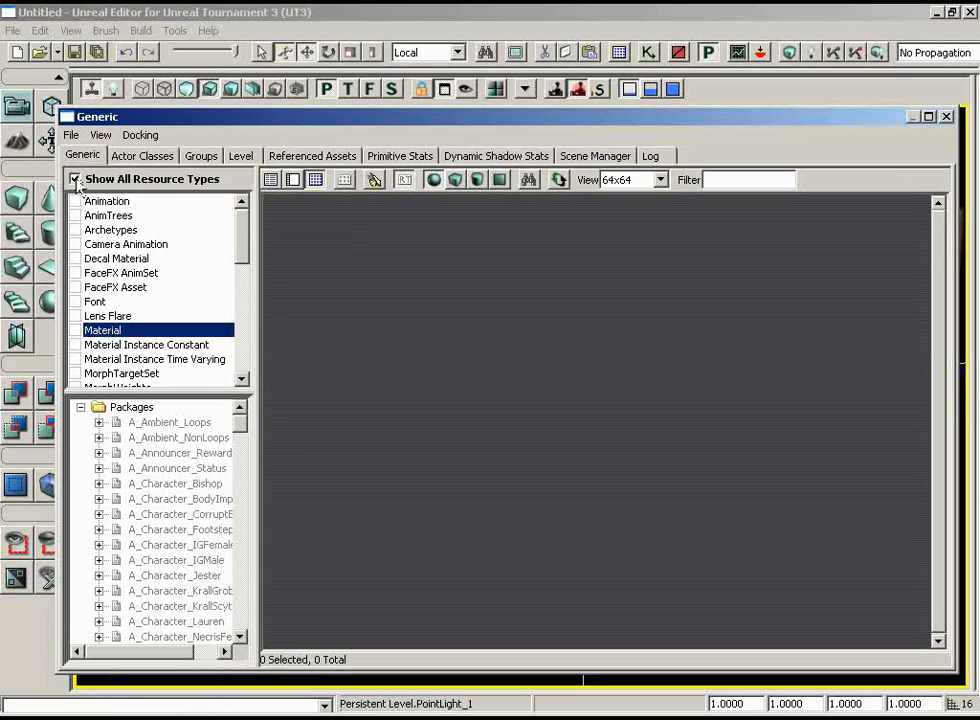
click(75, 180)
click(71, 137)
click(92, 179)
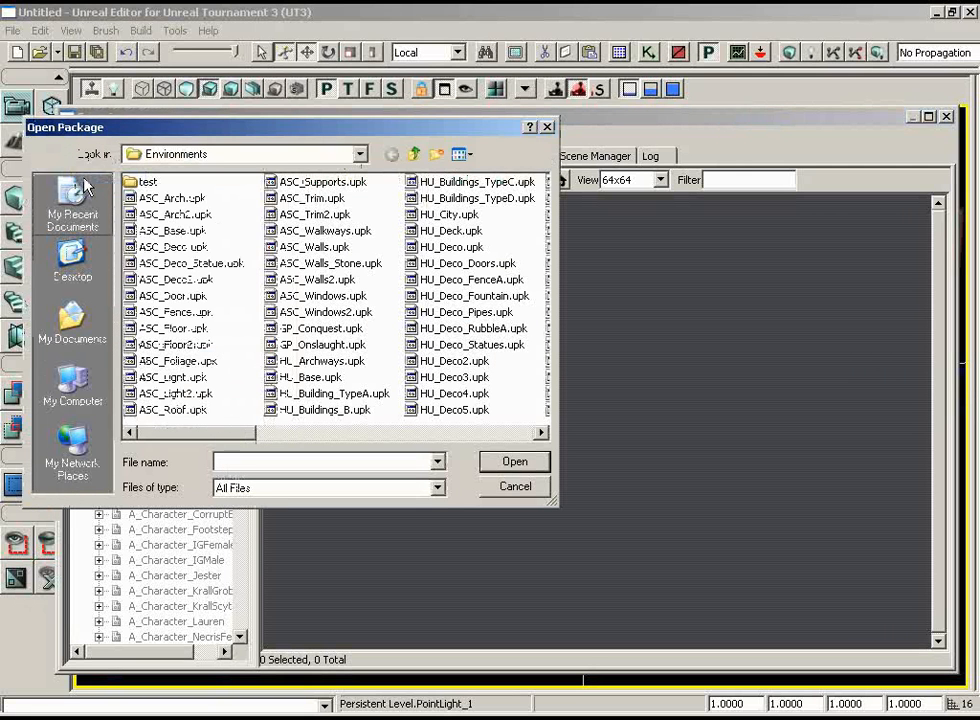
click(272, 248)
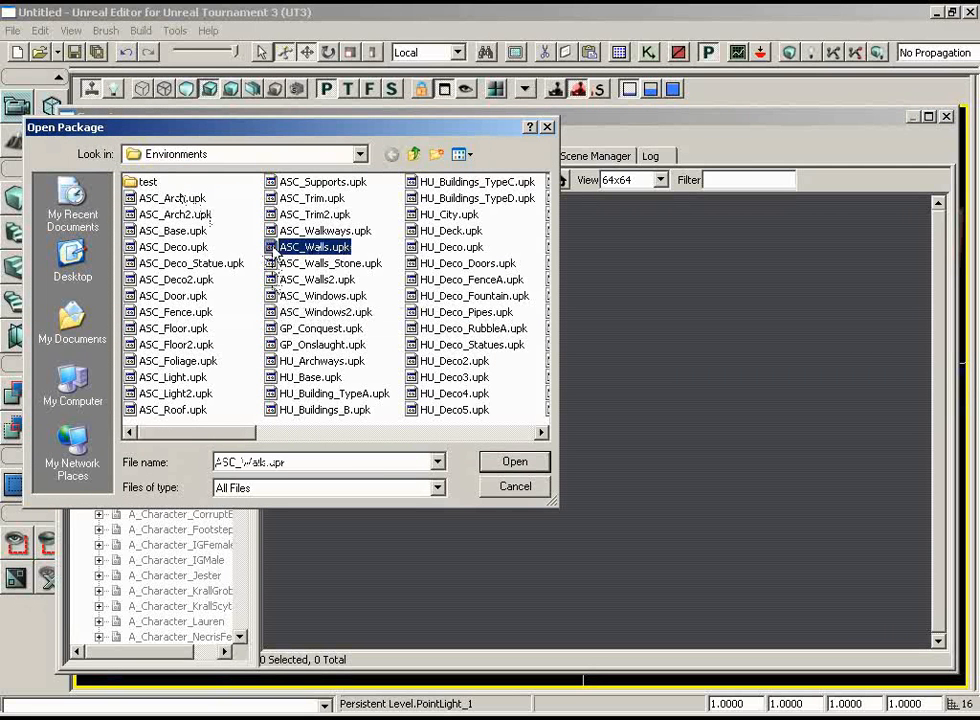
click(530, 462)
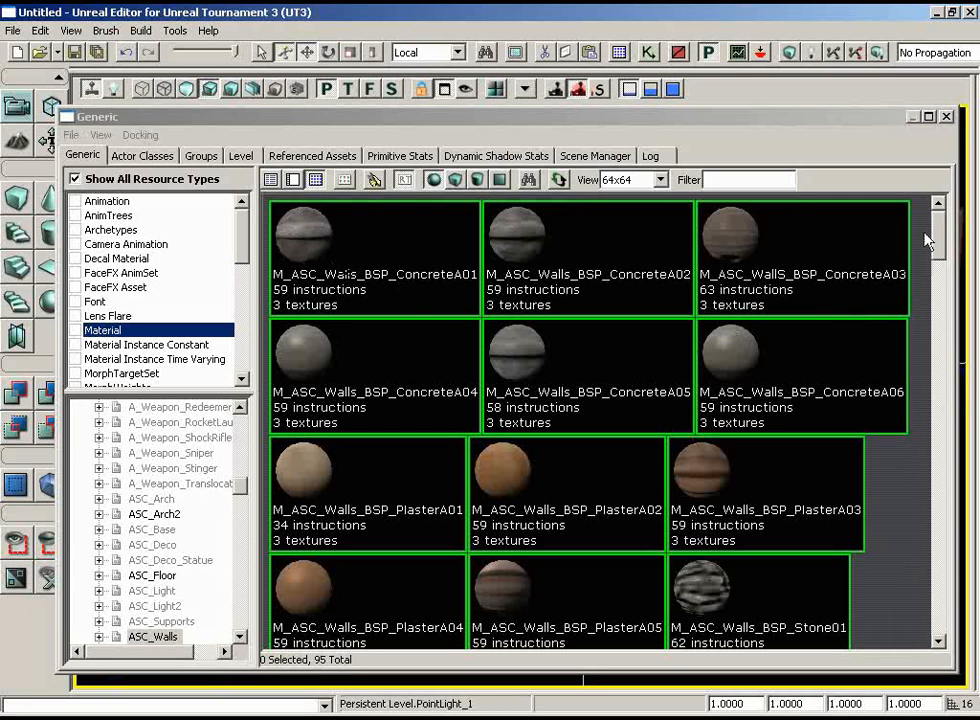
Look through the materials and textures in the ASC_Walls package.
drag(936, 239, 937, 333)
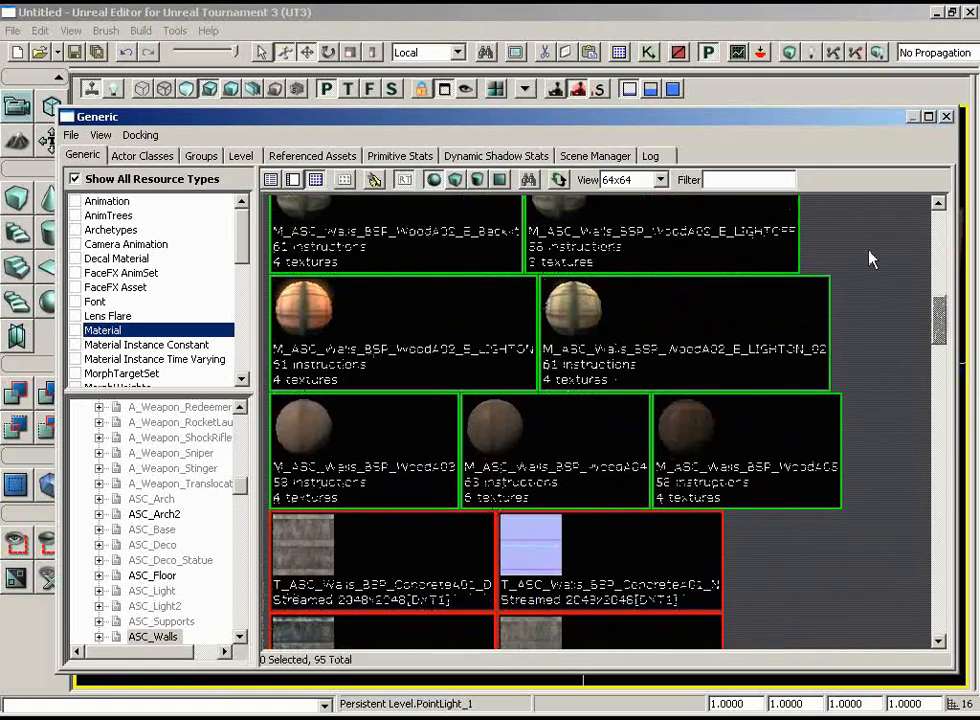
scroll(868, 260, down, 5)
scroll(870, 332, down, 4)
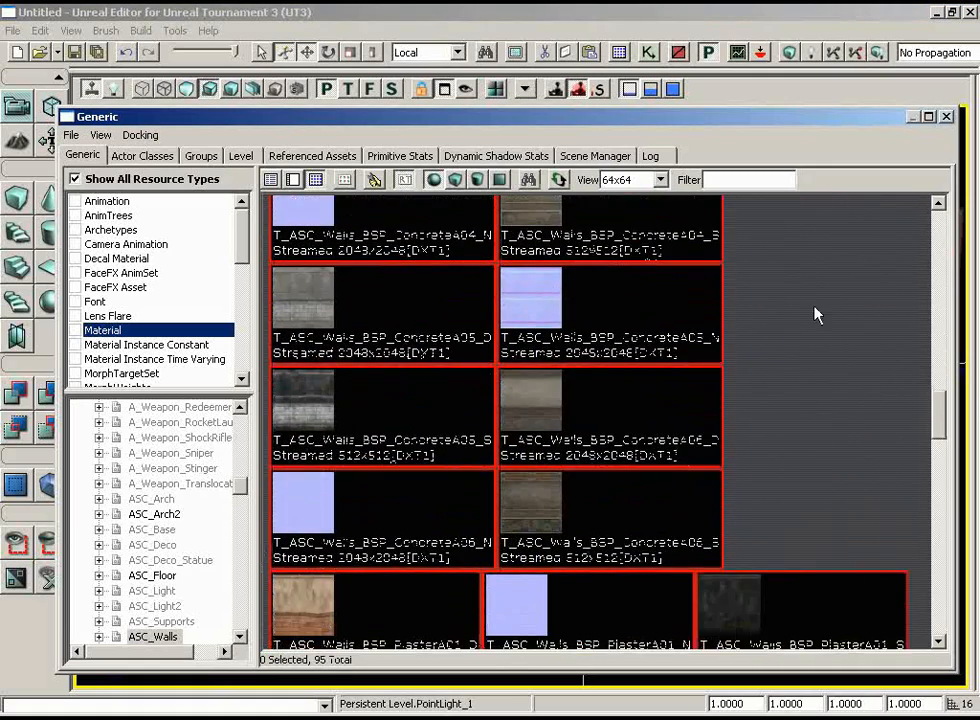
scroll(838, 294, down, 15)
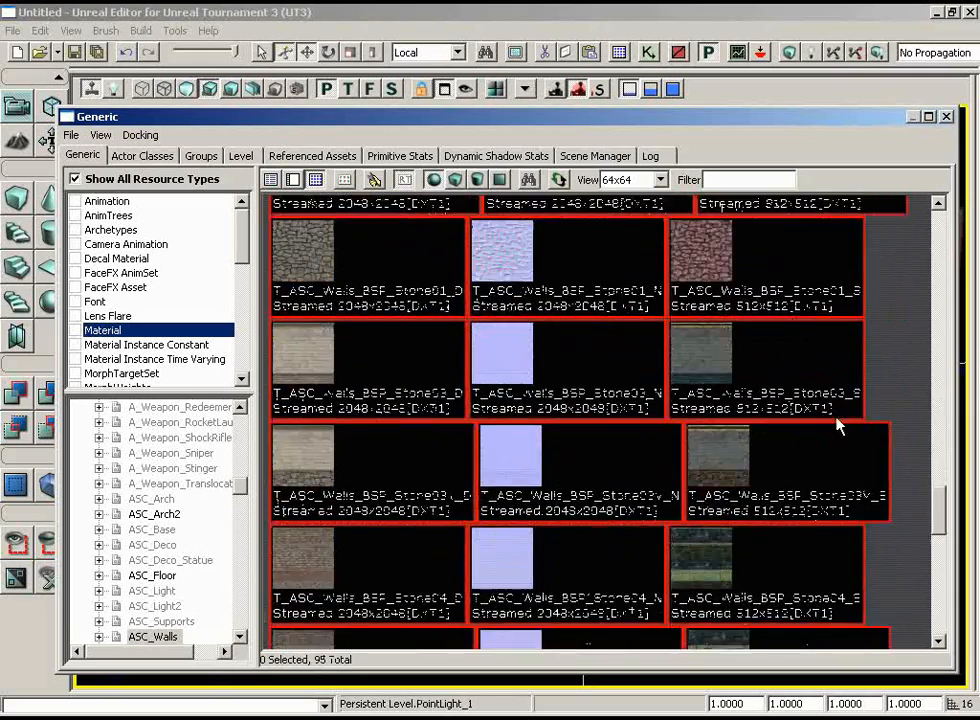
scroll(838, 472, down, 8)
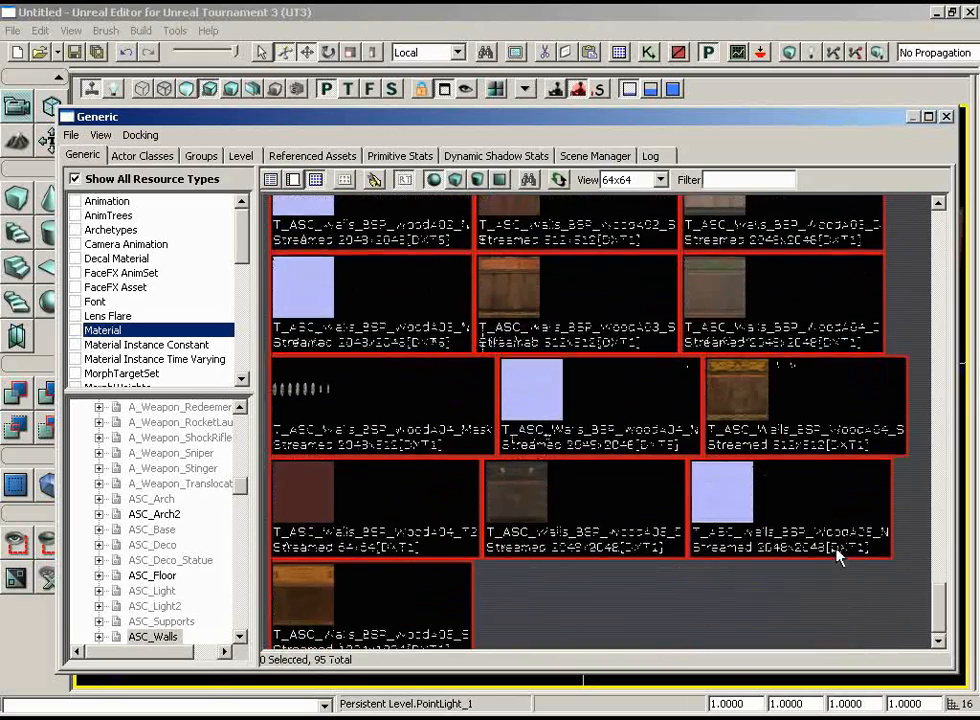
scroll(787, 584, up, 20)
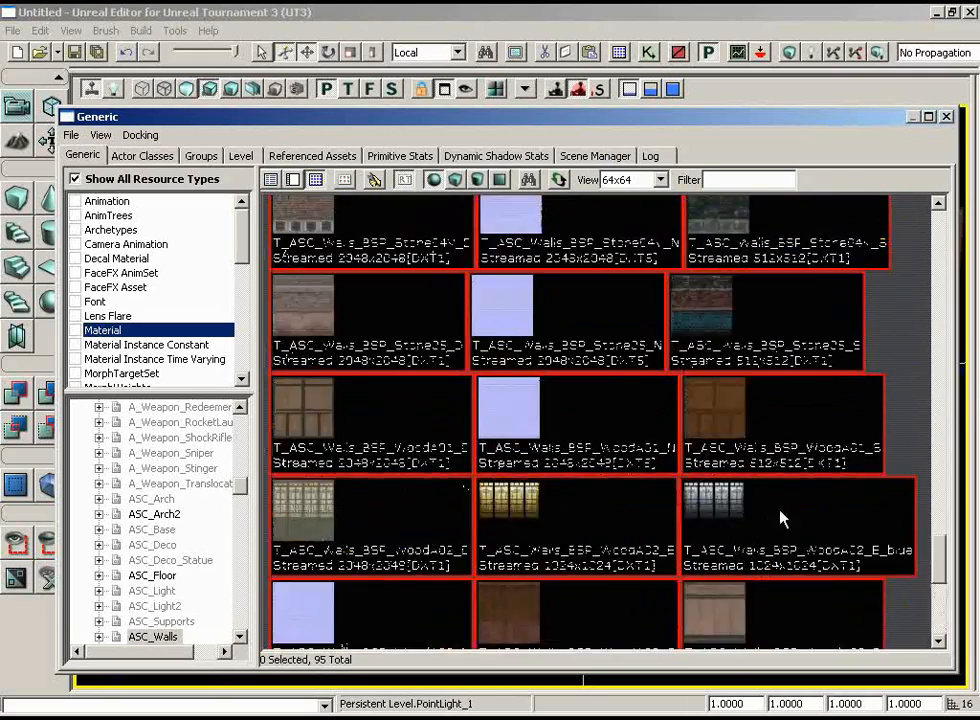
scroll(733, 367, up, 2)
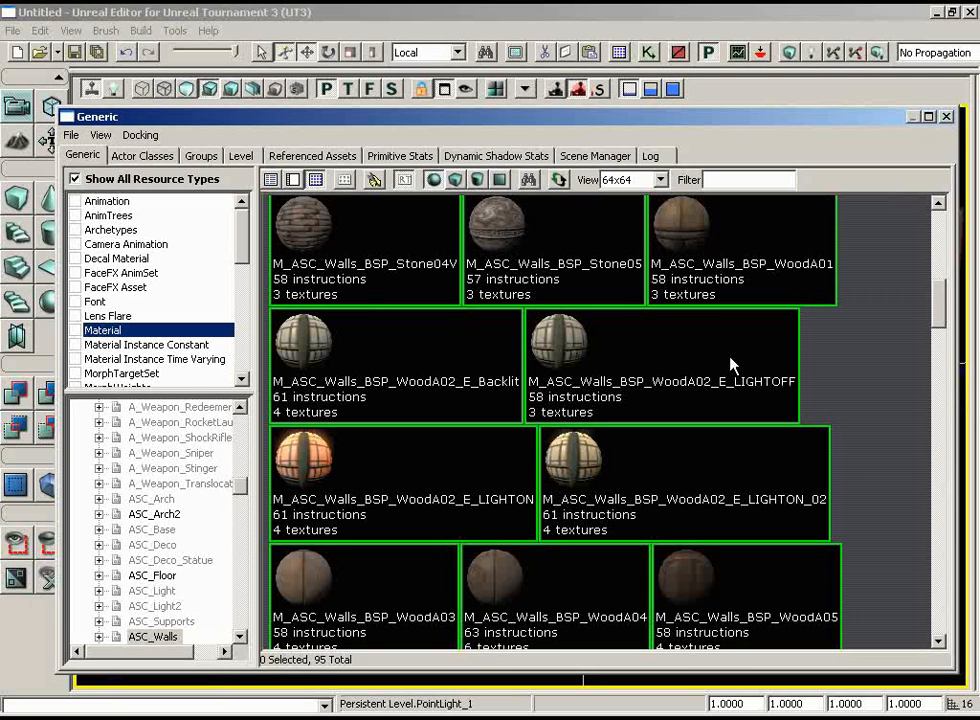
scroll(890, 359, down, 5)
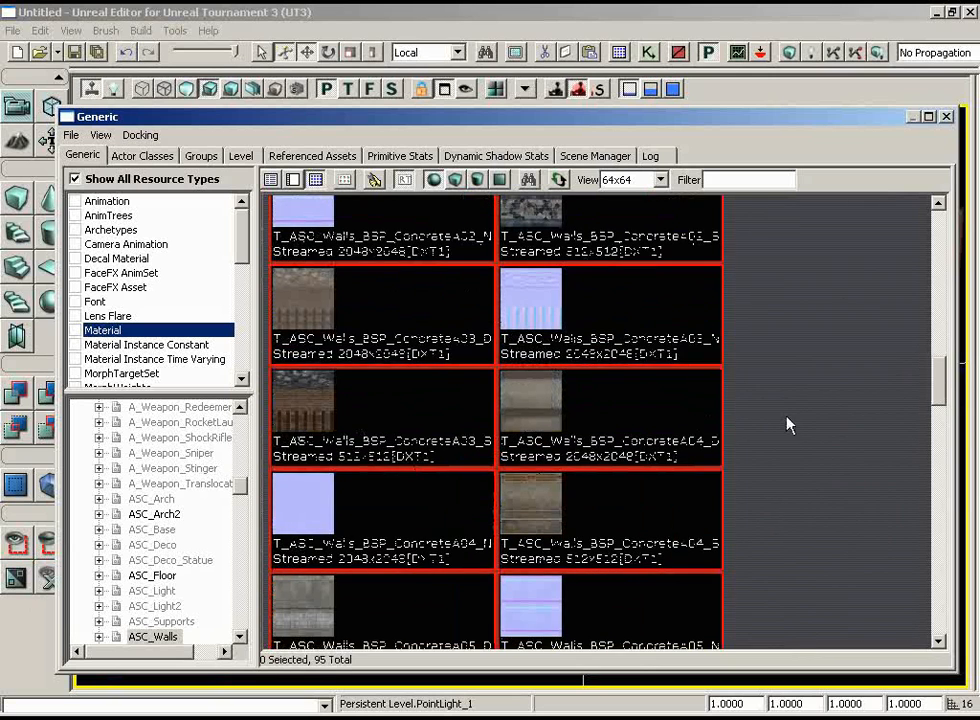
scroll(788, 420, up, 10)
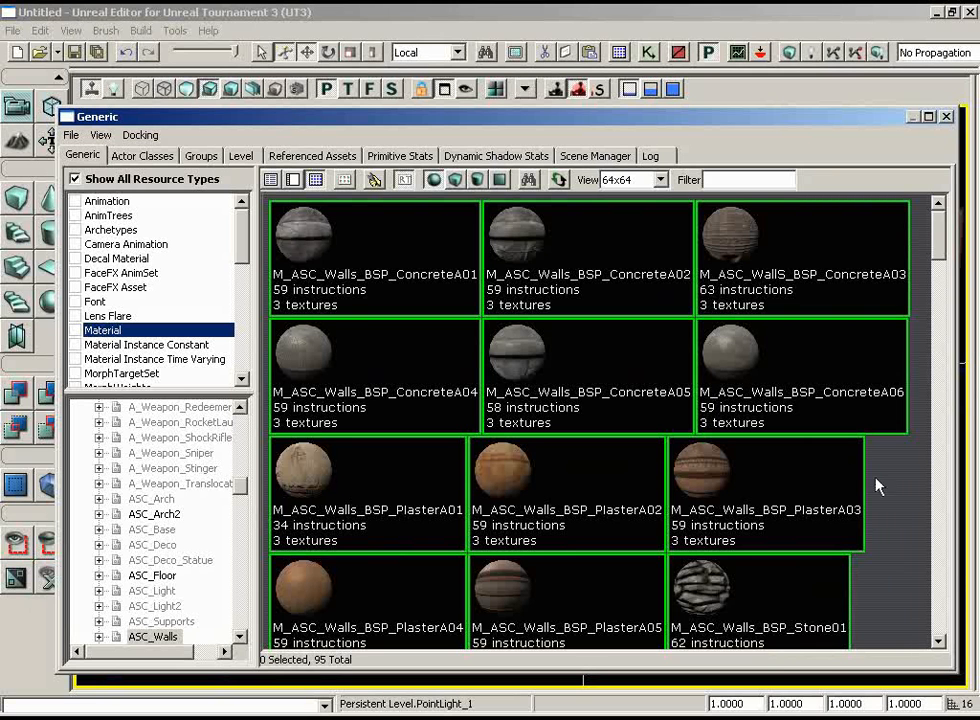
Limit the displayed resources to the Material type and browse the ASC_Walls materials.
click(76, 330)
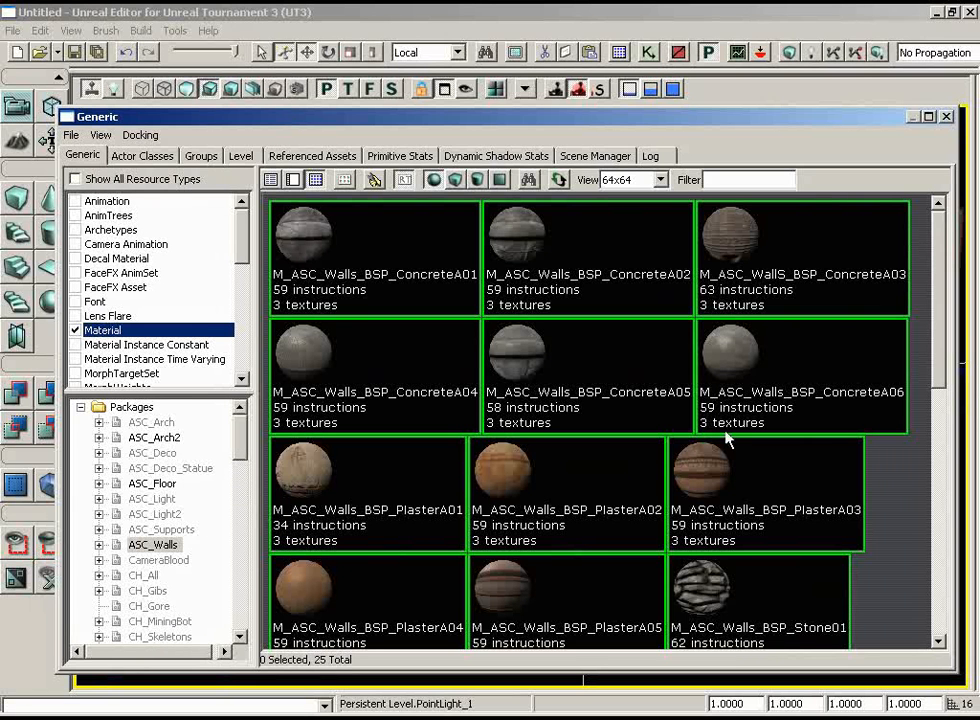
scroll(897, 505, down, 3)
scroll(893, 545, down, 3)
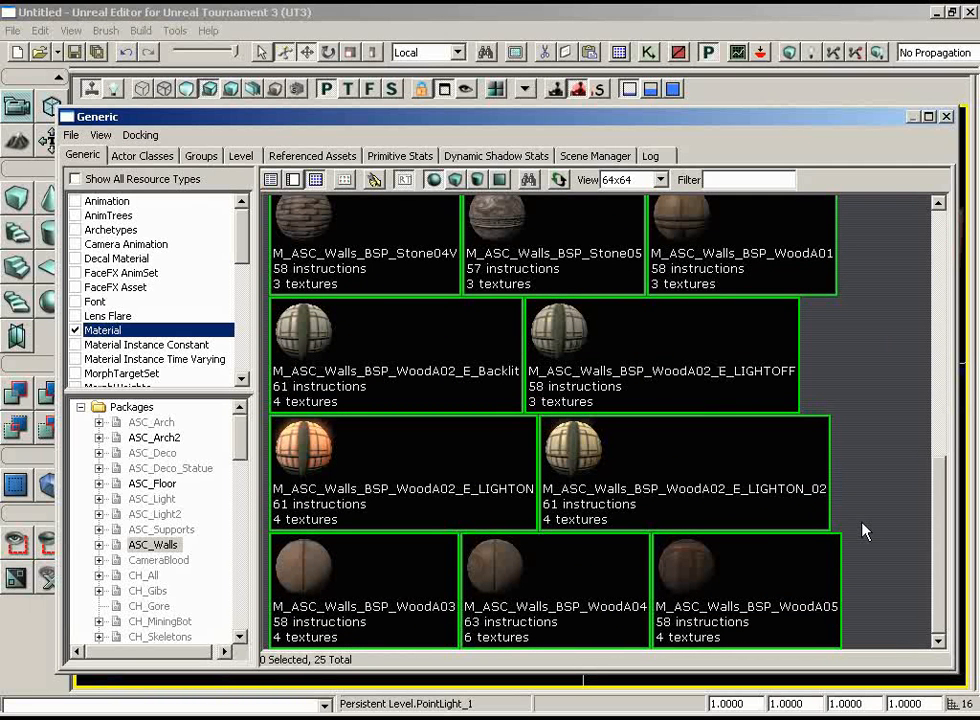
scroll(881, 472, up, 2)
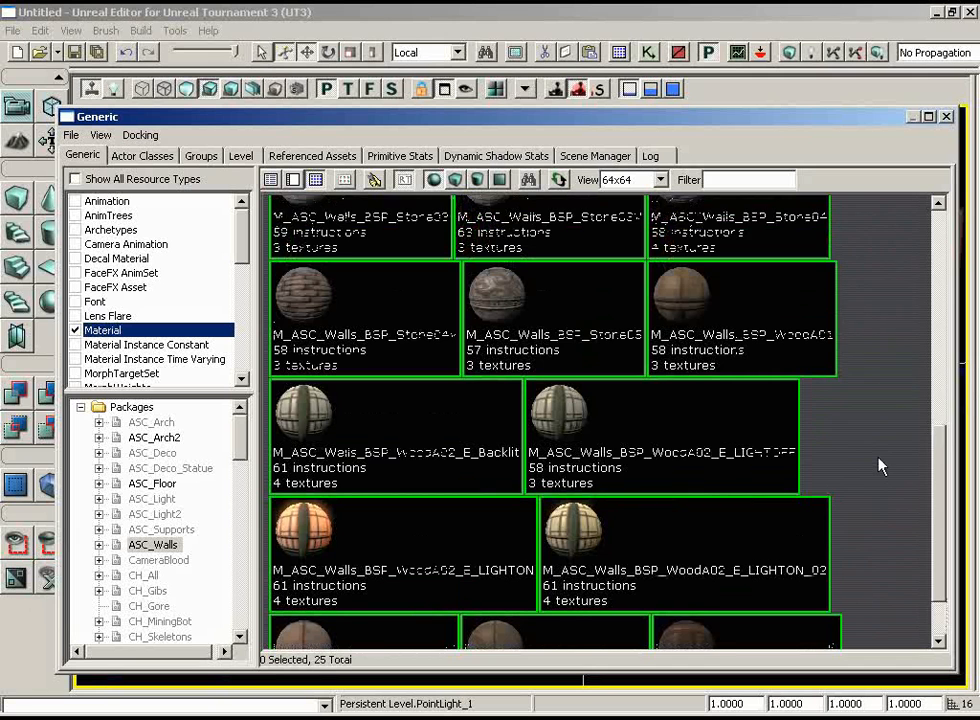
scroll(880, 466, down, 2)
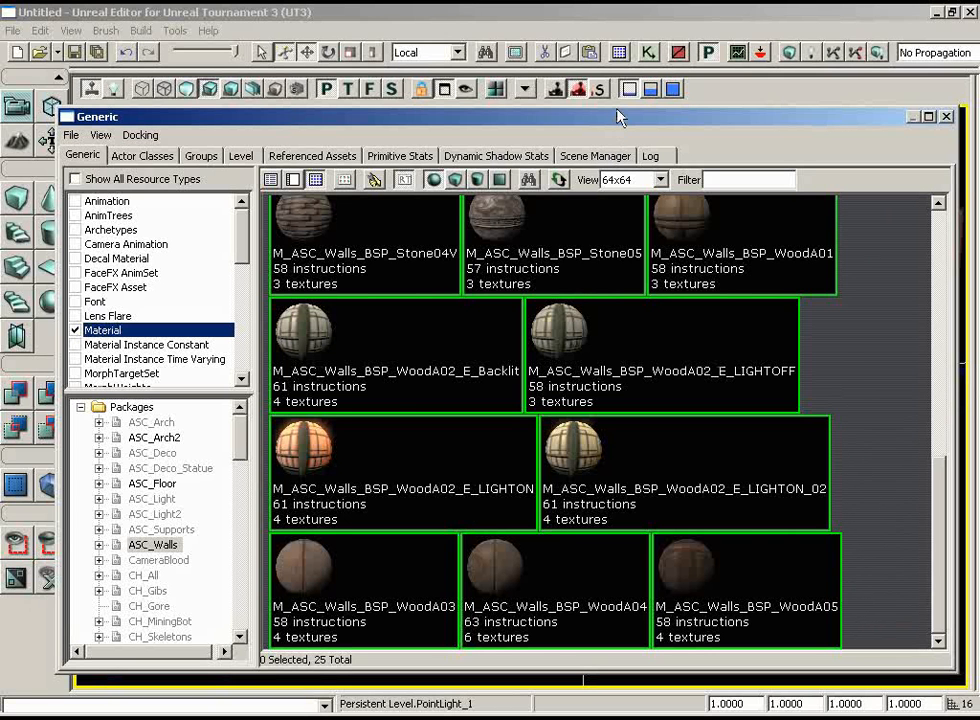
Move the Generic Browser aside, apply M_ASC_Walls_BSP_WoodA03 to the room's back wall, and apply M_ASC_Walls_BSP_WoodA02_E_LIGHTON to the floor.
drag(617, 117, 715, 117)
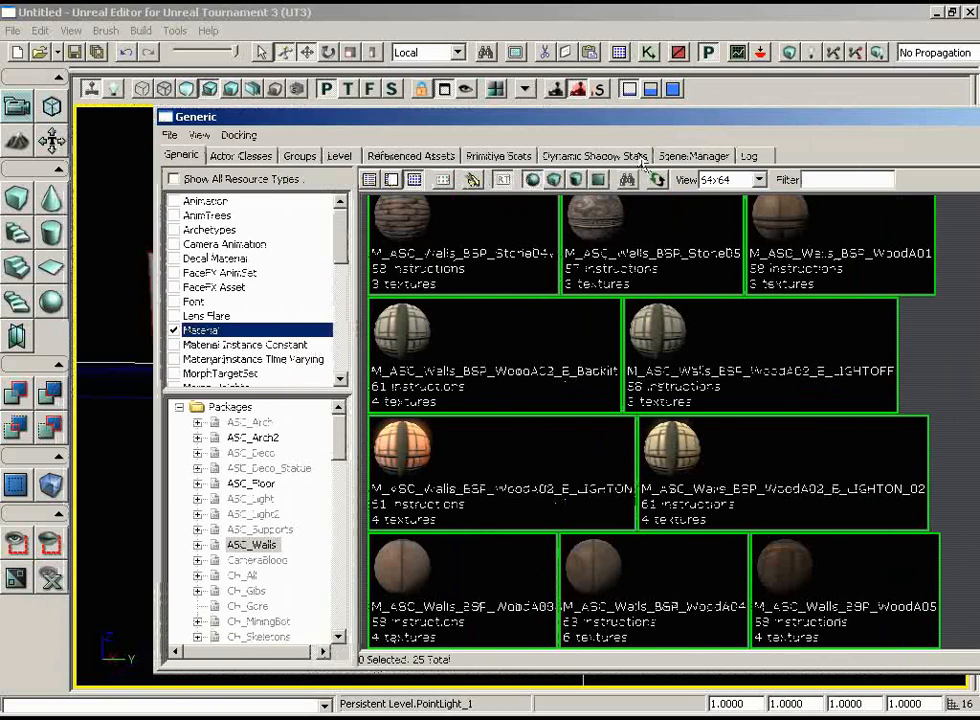
drag(500, 120, 893, 101)
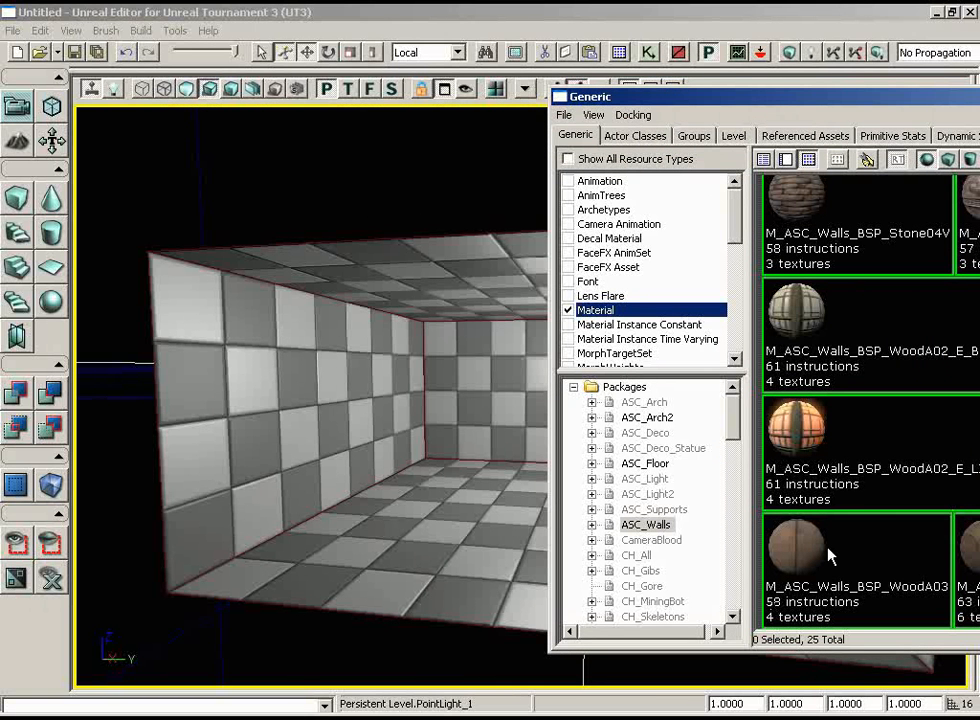
drag(487, 412, 514, 450)
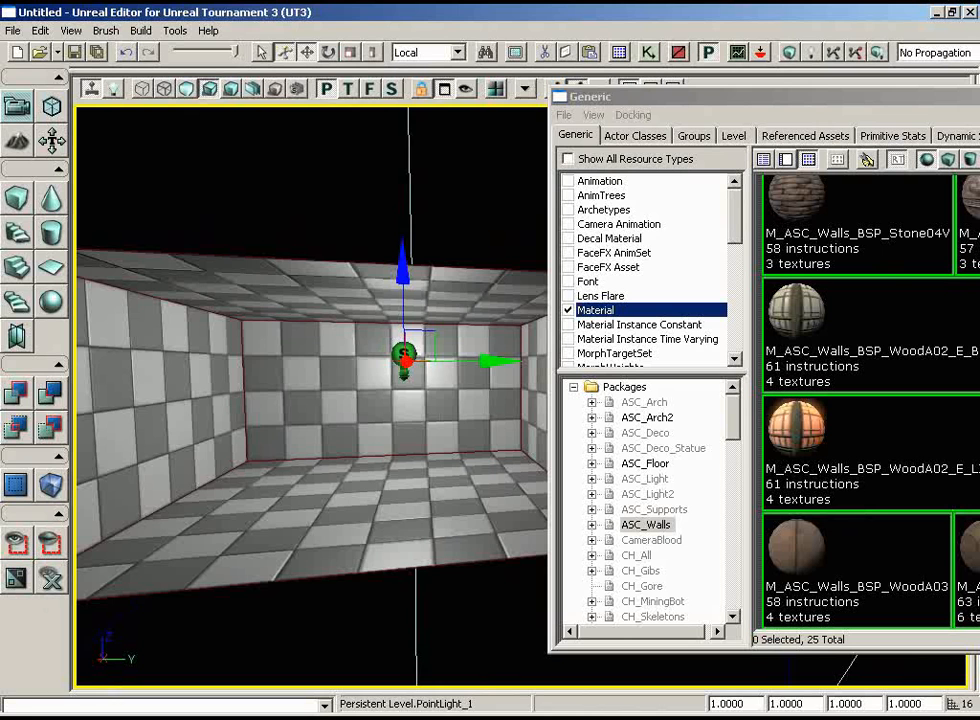
click(255, 322)
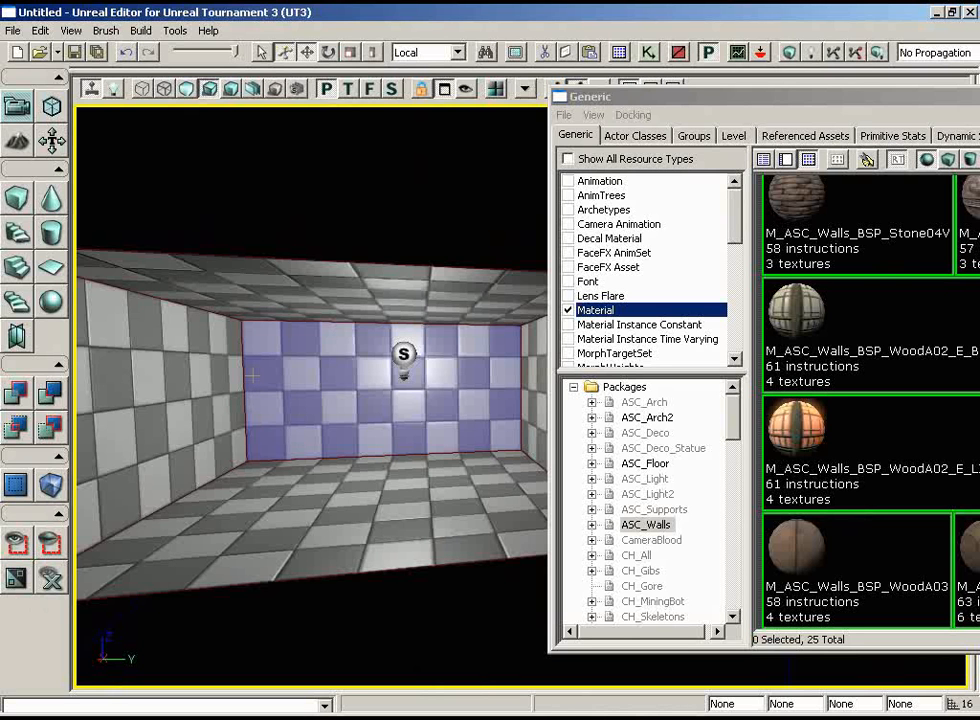
click(798, 563)
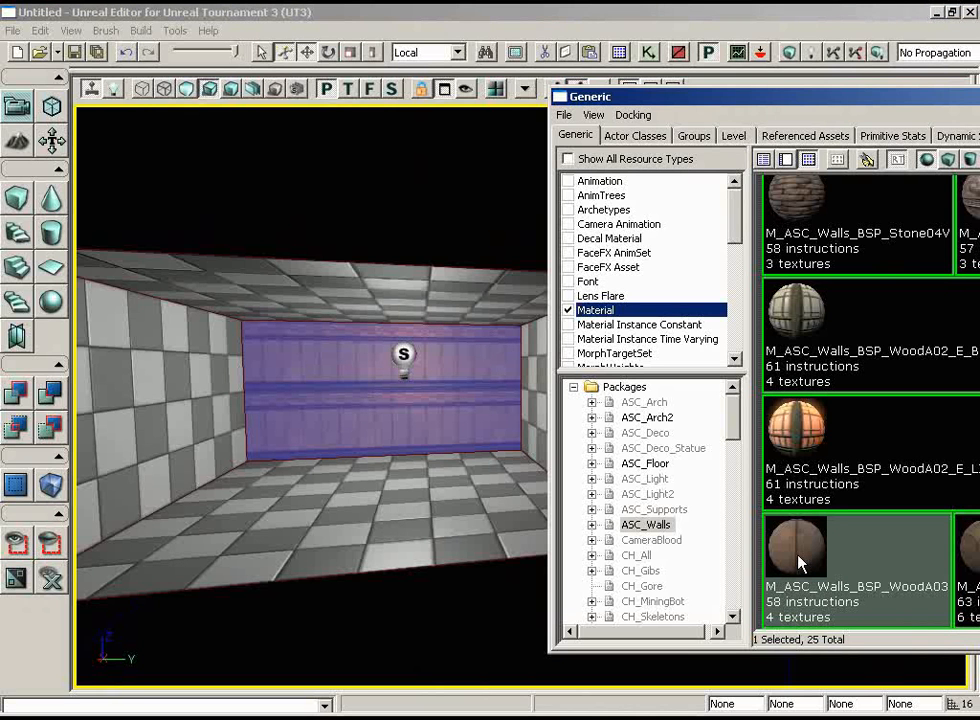
click(388, 558)
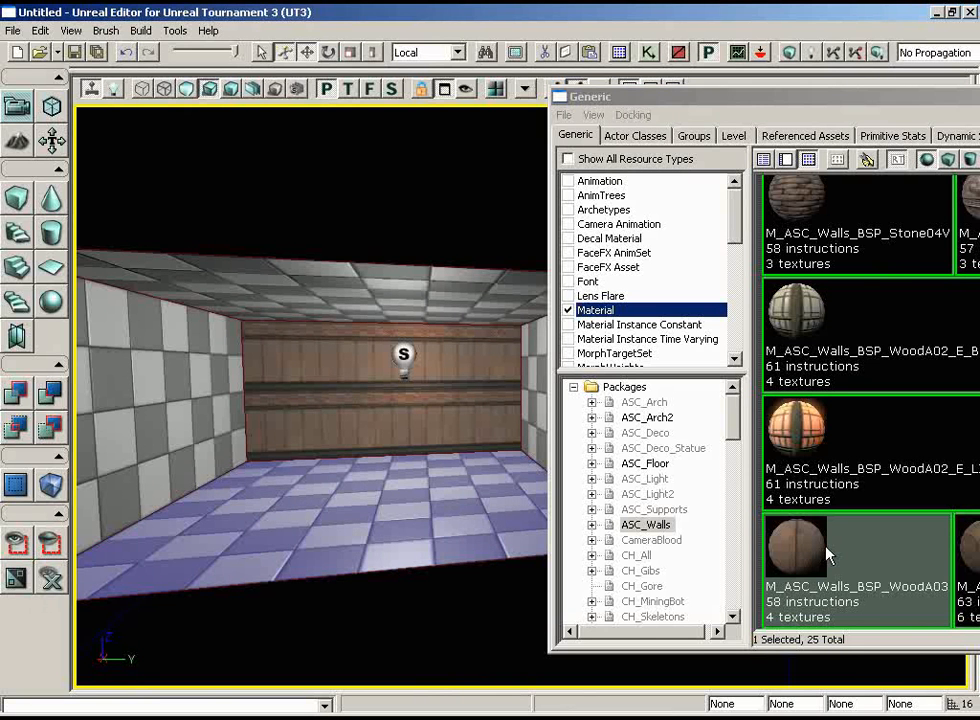
click(831, 444)
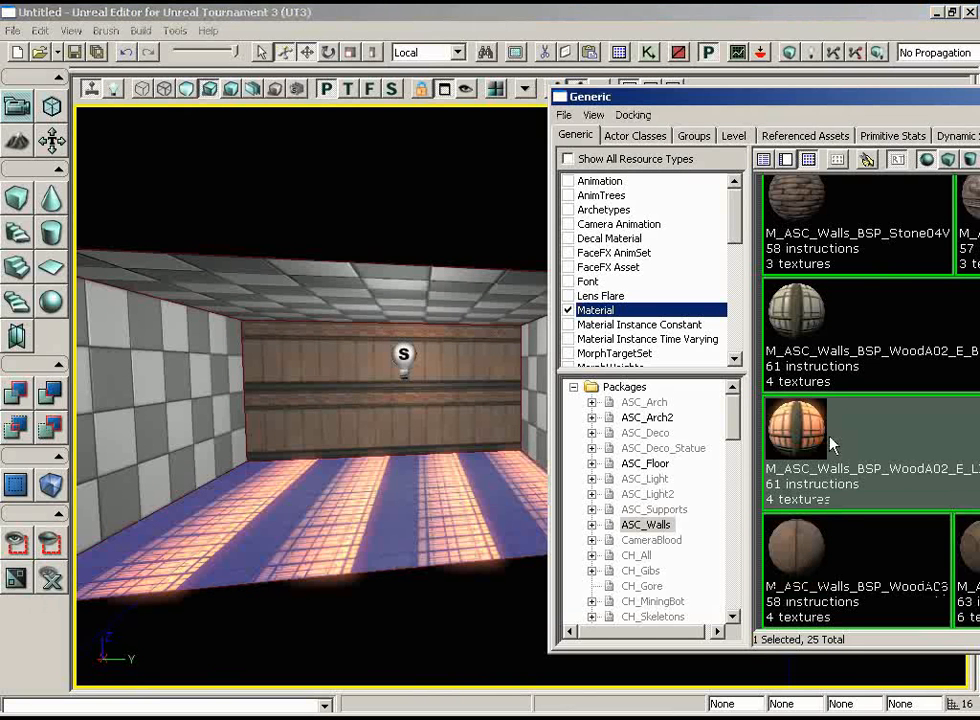
Select another checkered wall of the room and assign the M_ASC_Walls_BSP_WoodA03 material to it.
drag(418, 486, 600, 490)
click(361, 438)
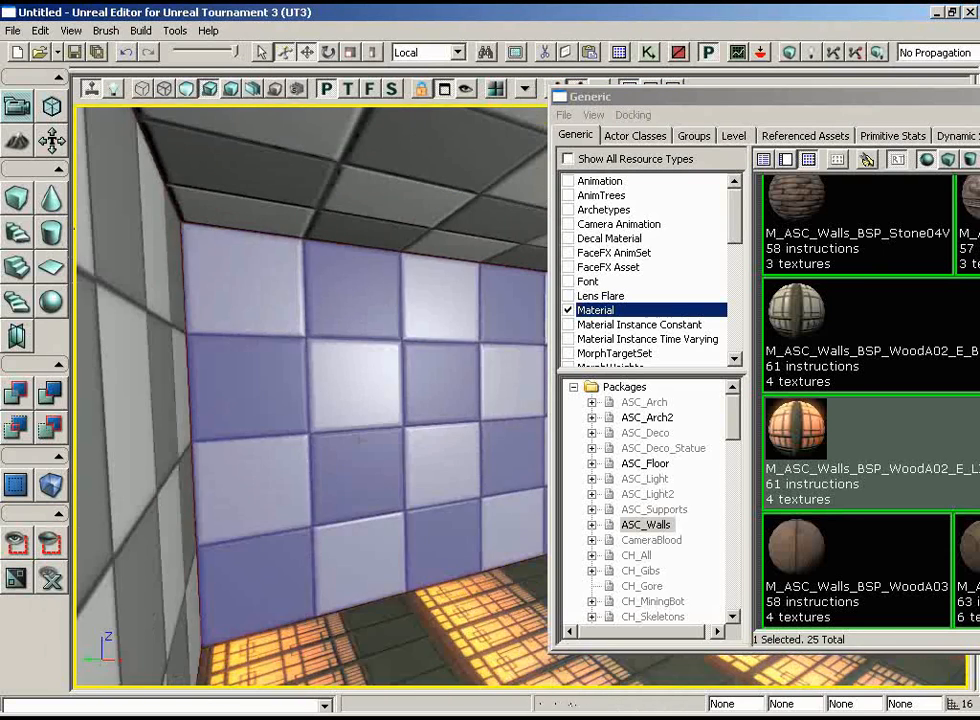
drag(421, 597, 545, 680)
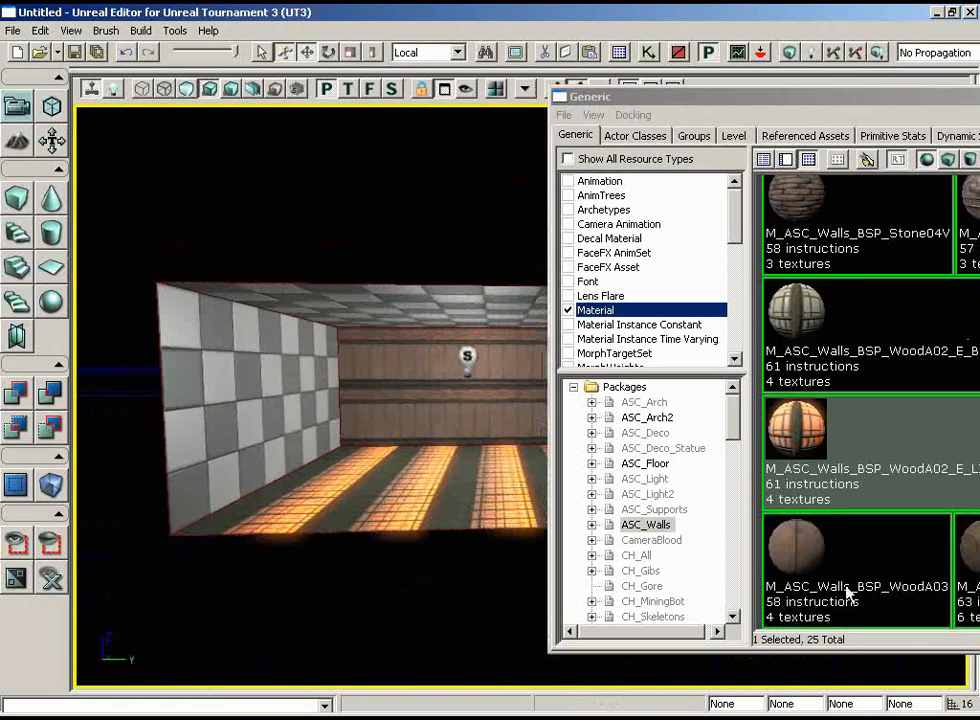
click(826, 560)
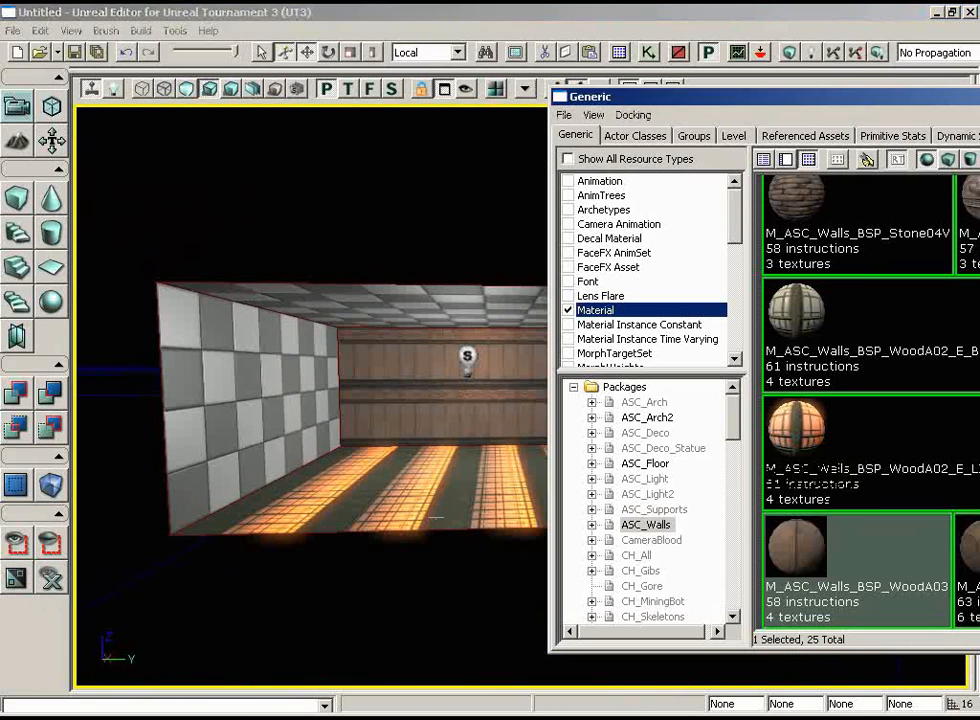
Extend the selection from the back wall to its adjacent walls and apply M_ASC_Walls_BSP_WoodA03 to all of them.
drag(464, 535, 722, 680)
drag(355, 480, 844, 685)
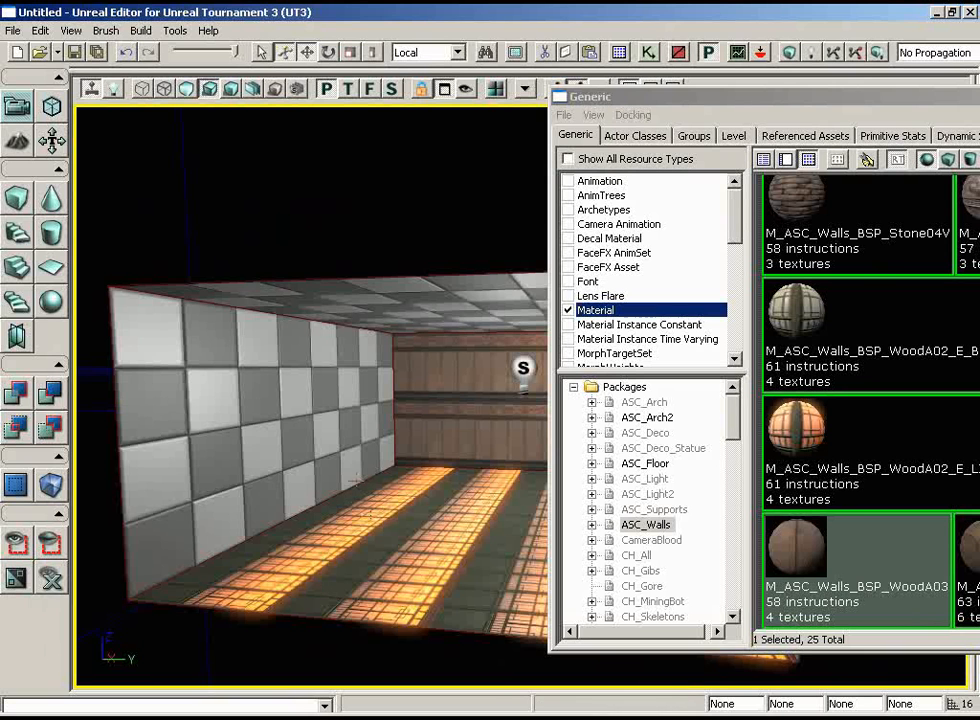
drag(355, 480, 331, 434)
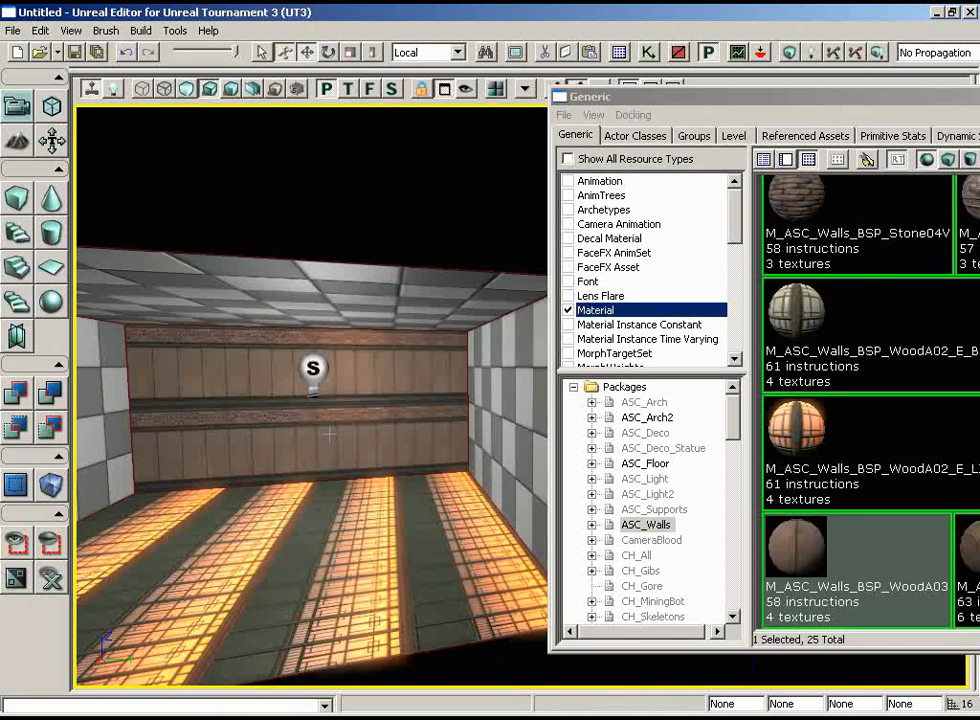
click(359, 346)
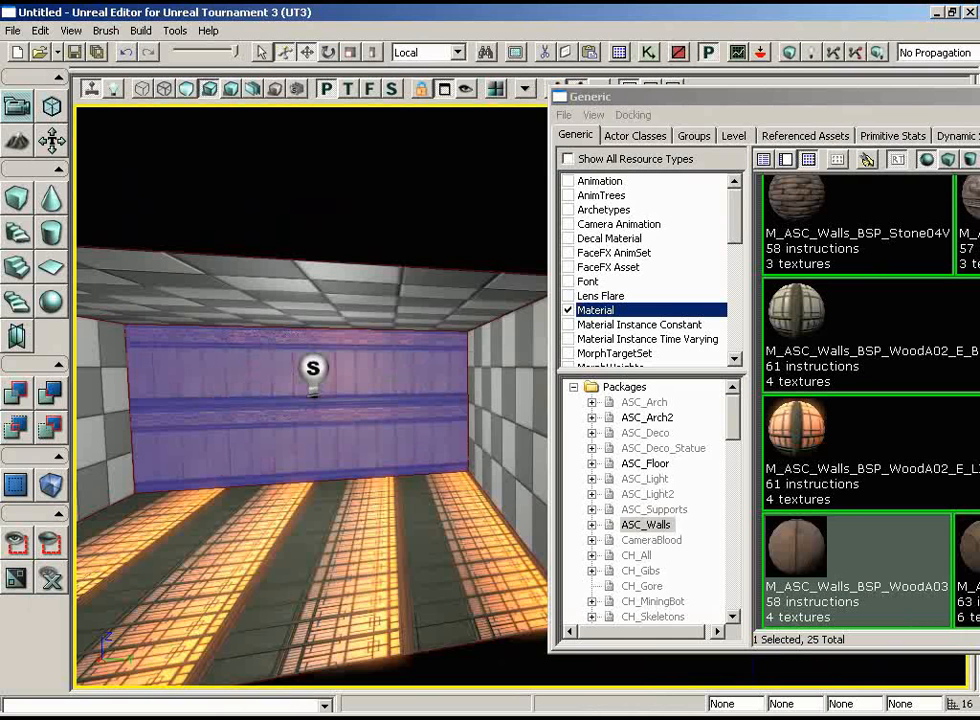
right_click(393, 387)
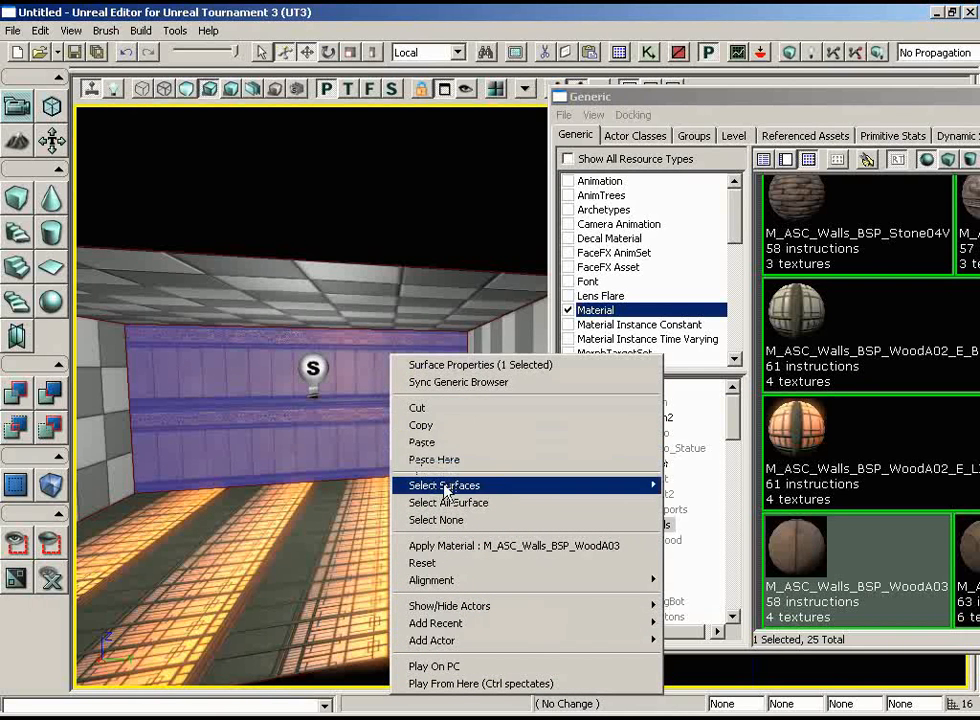
mouse_move(446, 490)
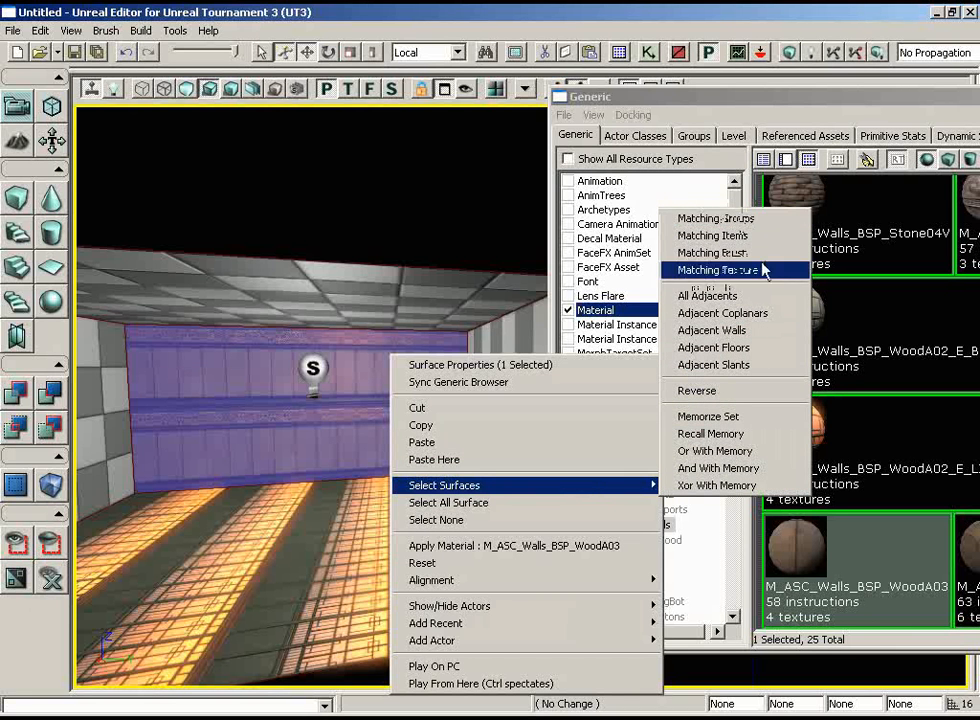
click(762, 340)
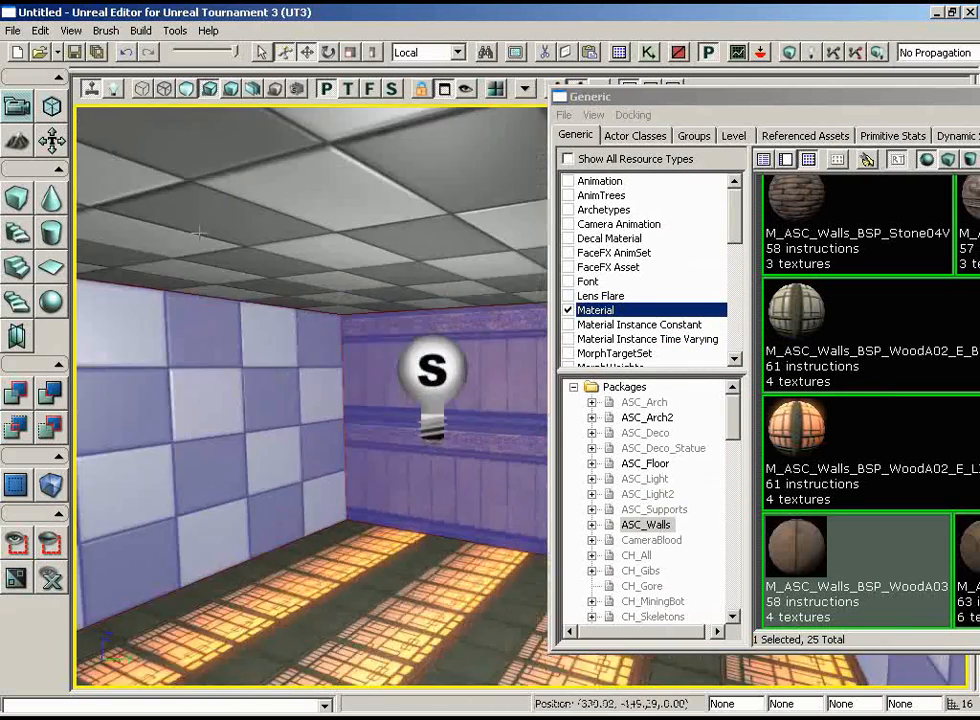
drag(199, 233, 146, 201)
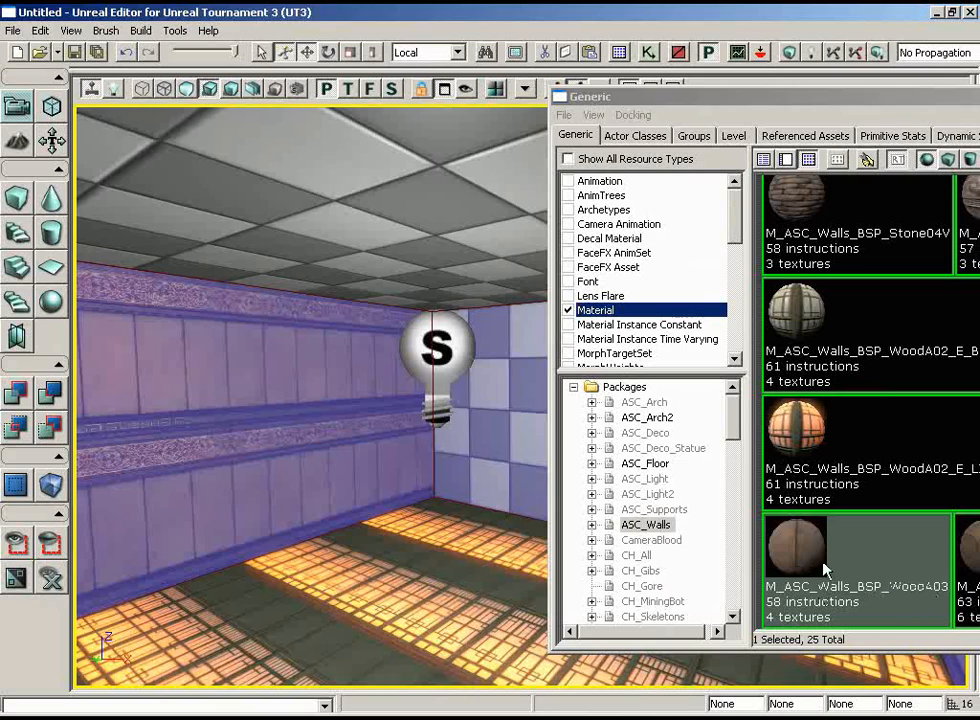
click(826, 570)
drag(397, 594, 676, 687)
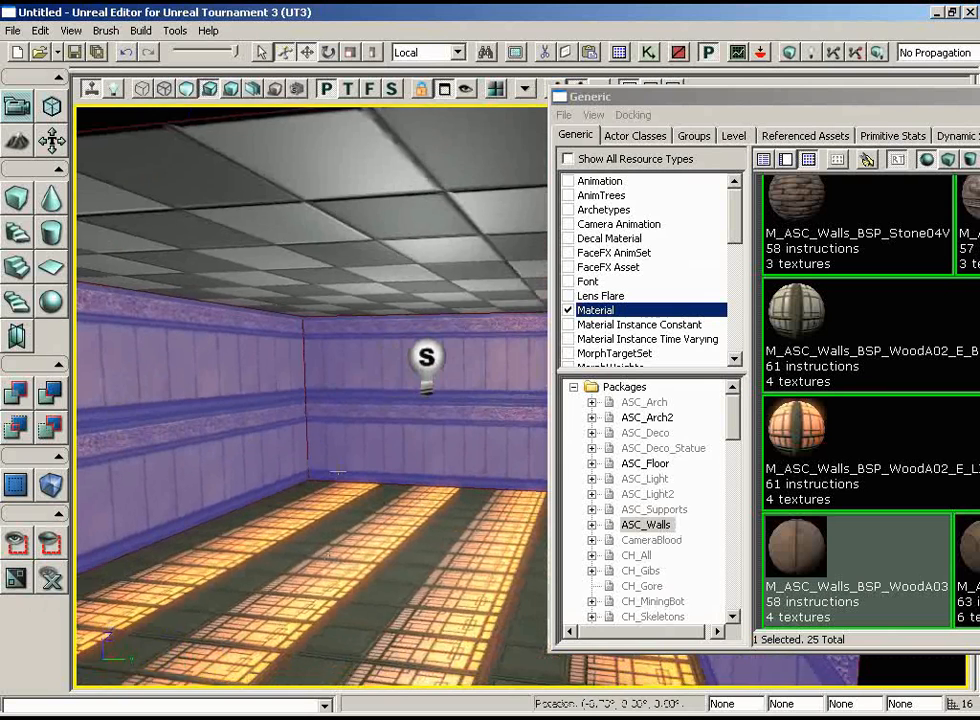
Load the ASC_Floor.upk package from the Environments folder and move the Generic Browser so more of its materials can be seen.
right_drag(338, 472, 326, 615)
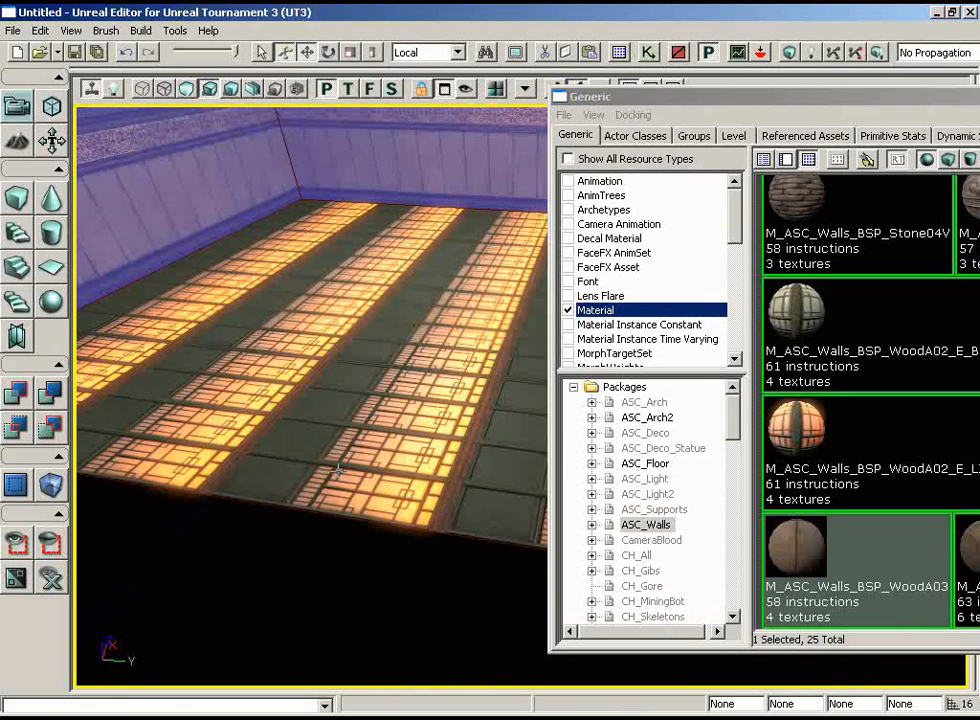
click(565, 115)
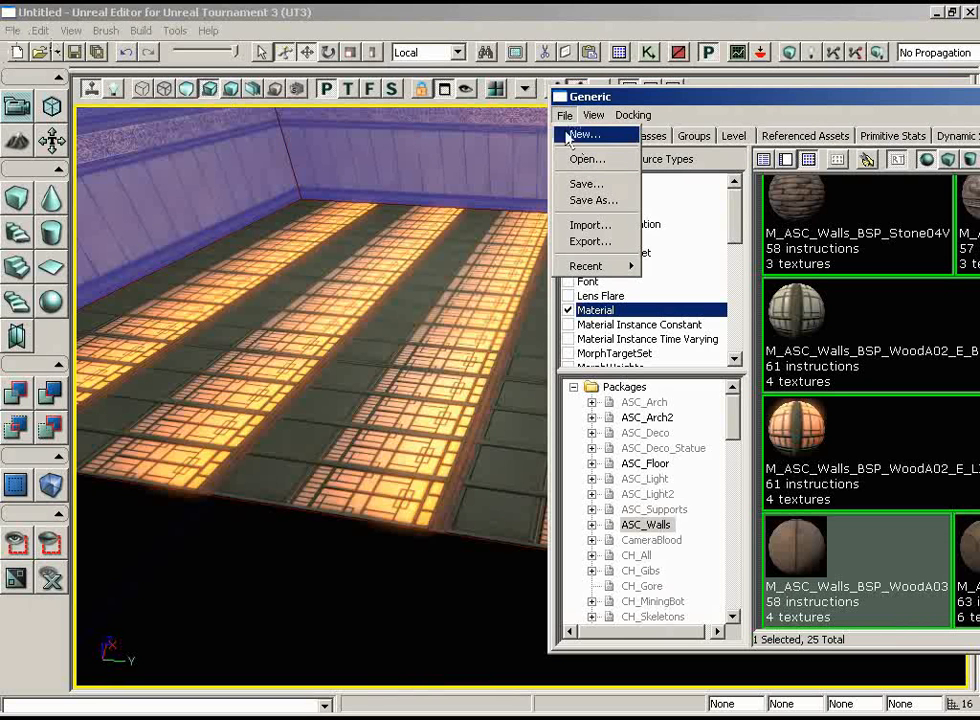
click(585, 160)
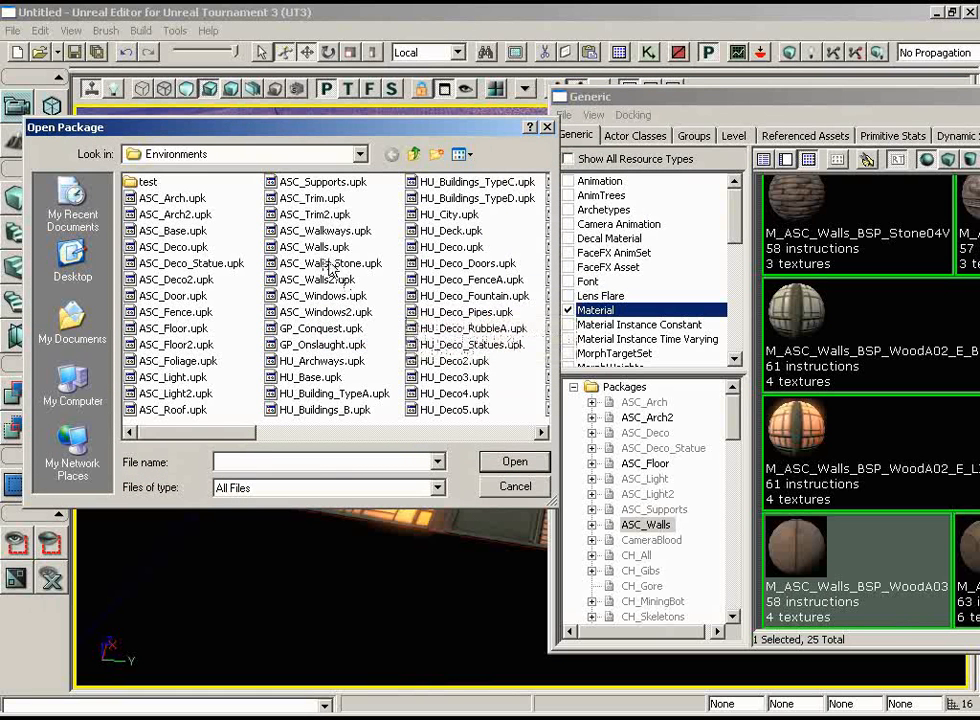
click(165, 328)
click(512, 464)
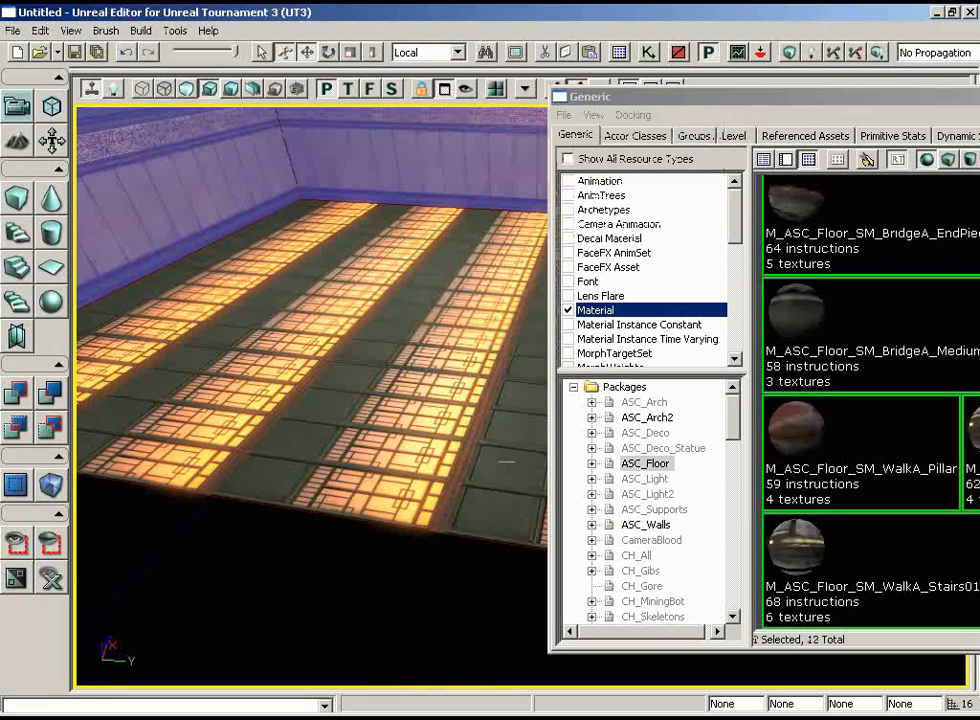
drag(772, 96, 628, 100)
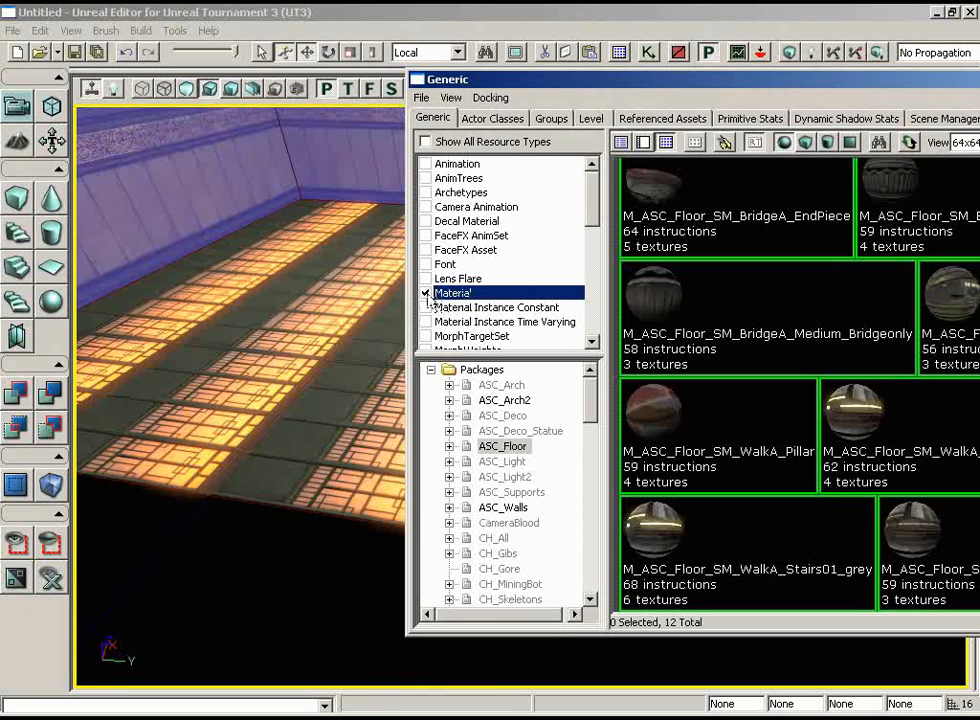
Select the room's floor and apply the M_ASC_Floor_BSP_Tile01 material to it.
drag(610, 79, 313, 77)
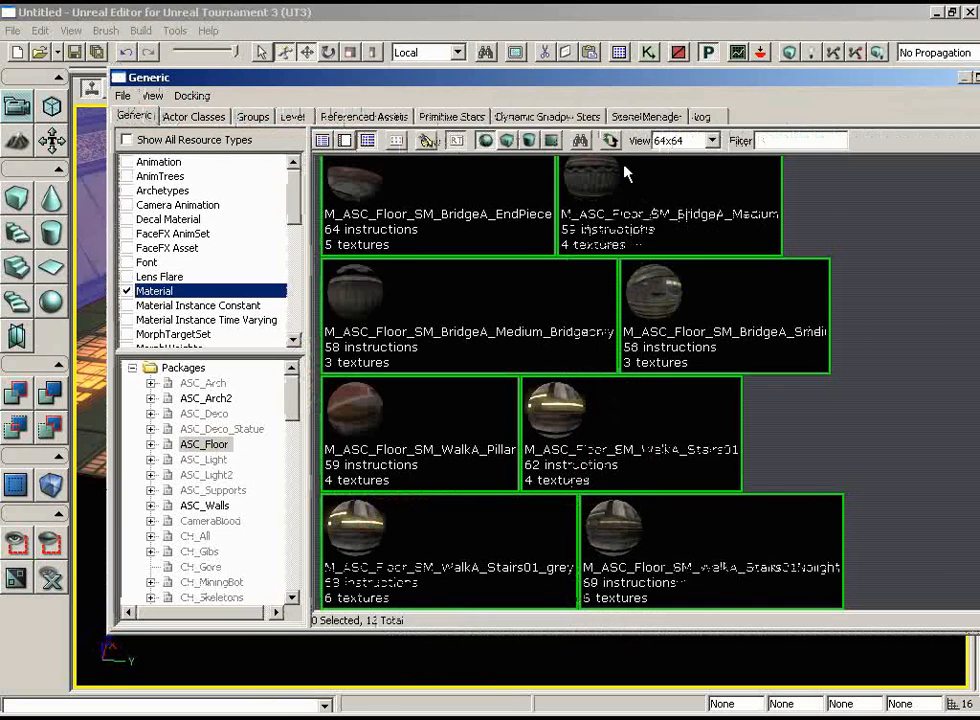
scroll(860, 320, up, 2)
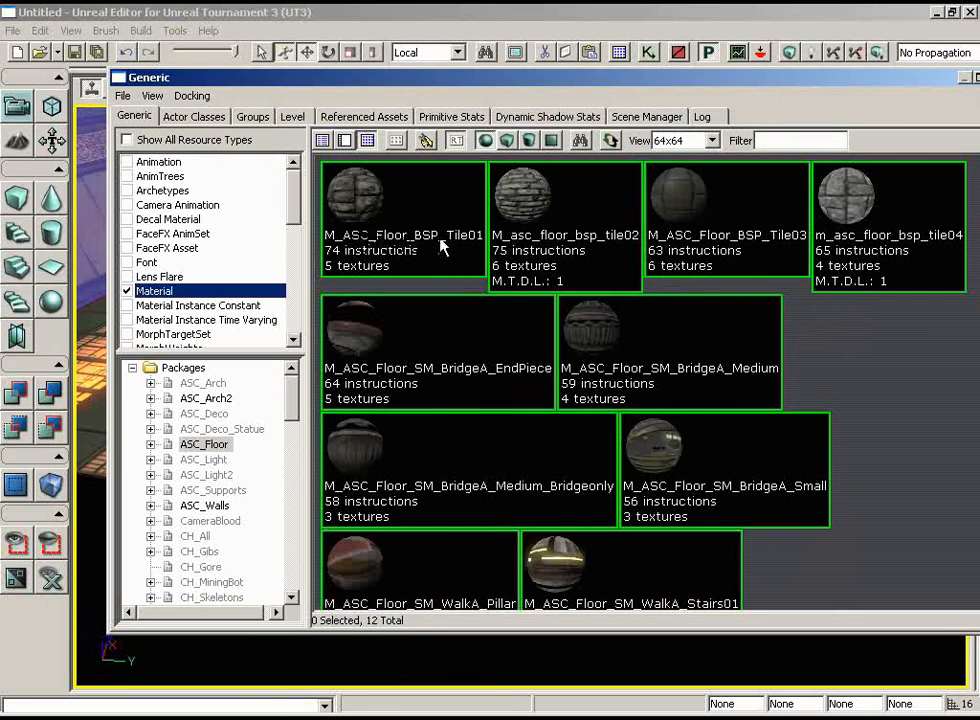
drag(475, 80, 866, 80)
click(337, 327)
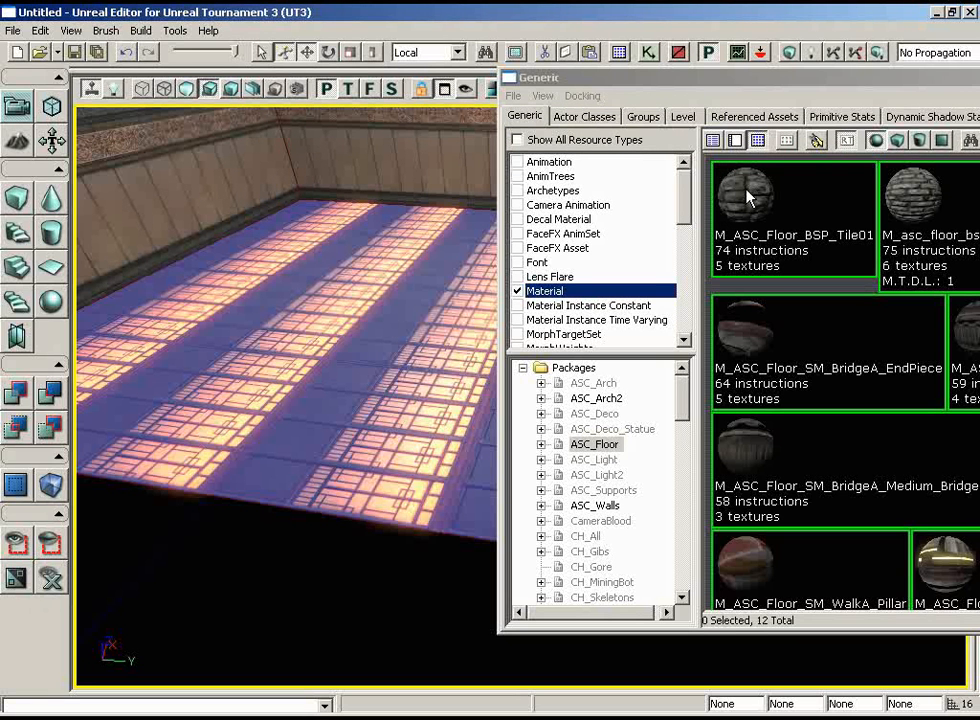
click(747, 190)
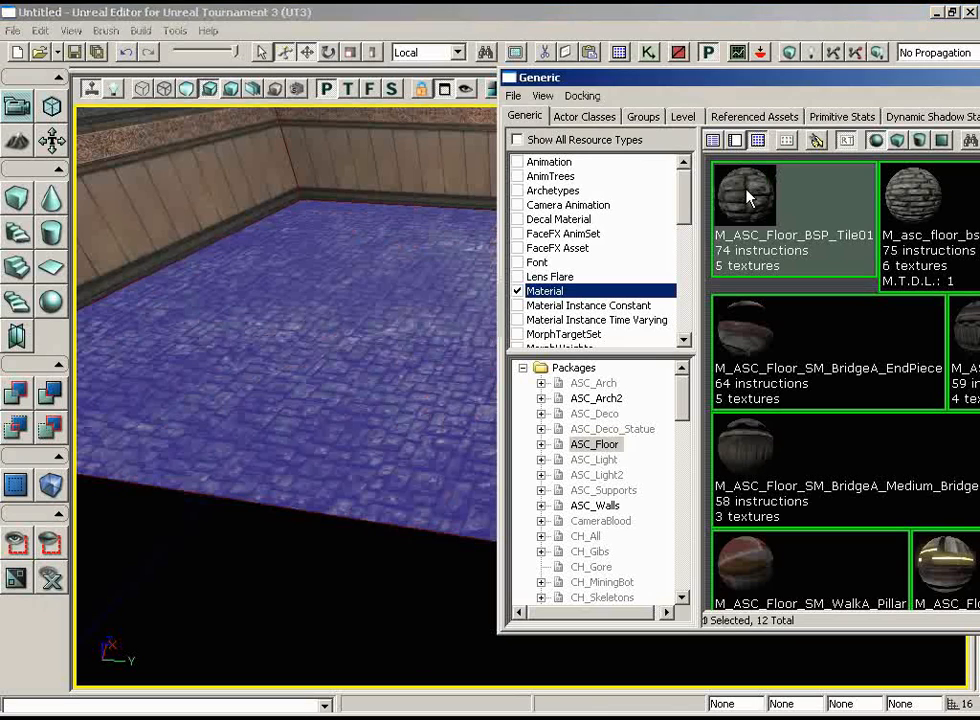
Try m_asc_floor_bsp_tile02 on the floor, then reapply M_ASC_Floor_BSP_Tile01.
right_drag(406, 273, 405, 256)
drag(405, 256, 407, 334)
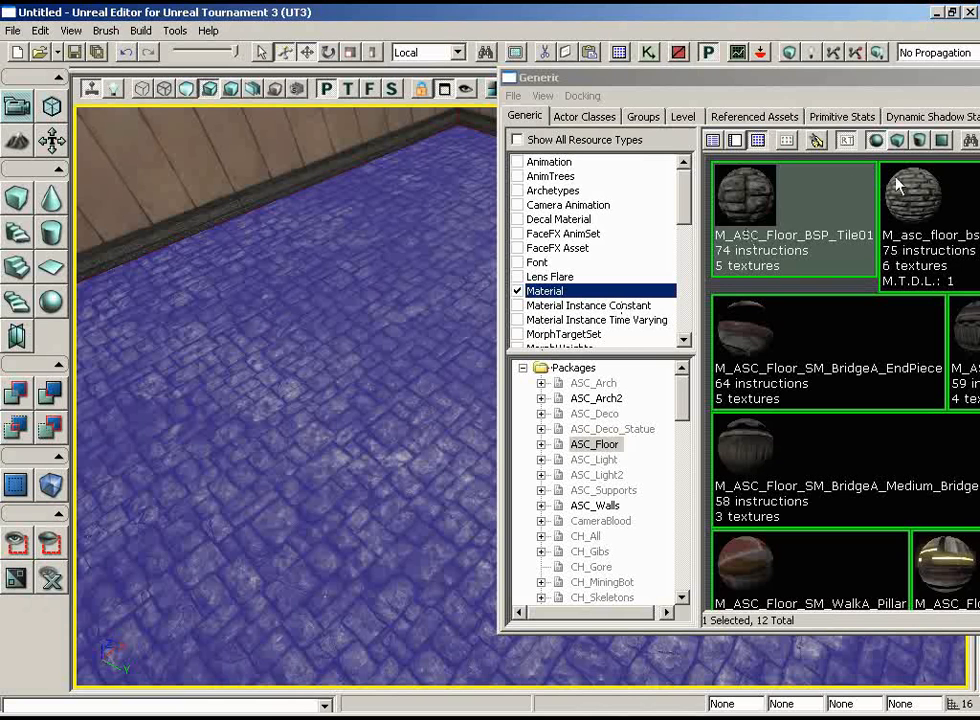
click(920, 217)
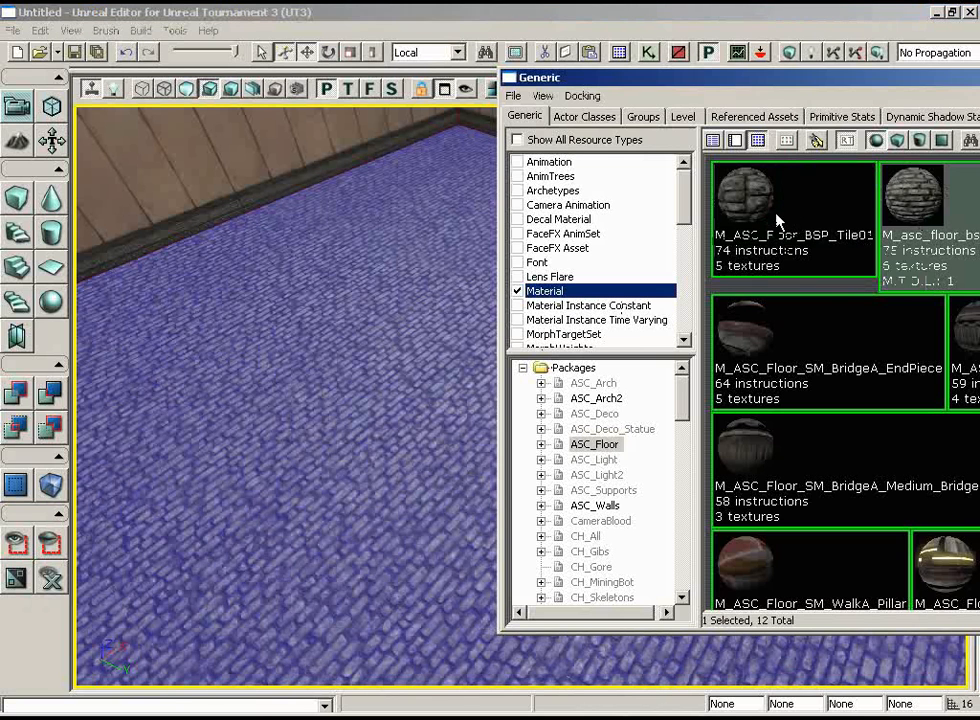
click(778, 220)
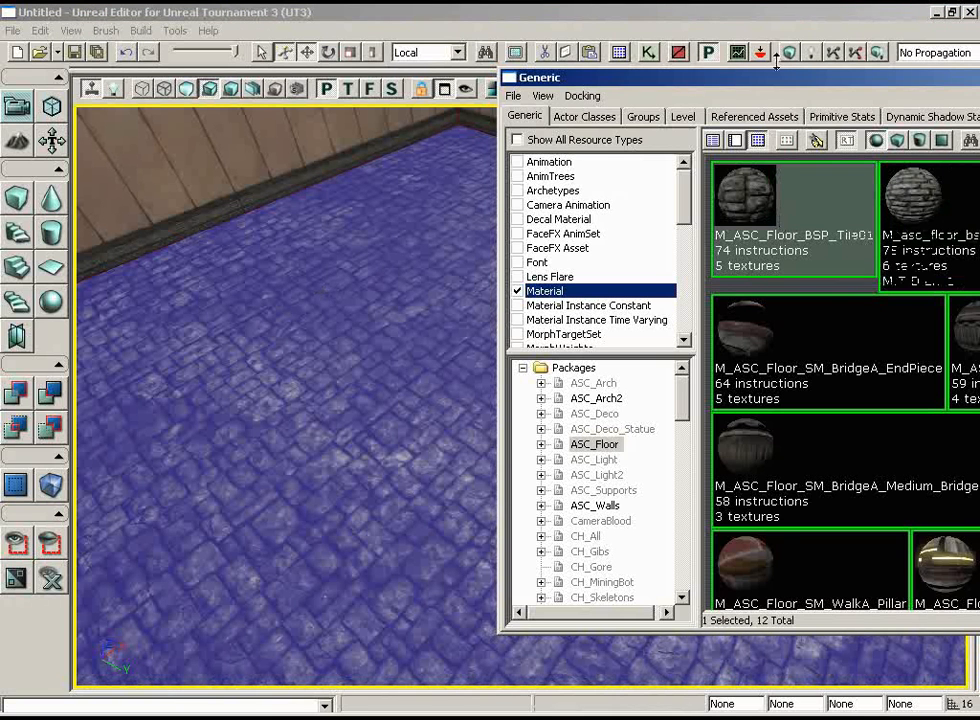
Load the ASC_Roof.upk package from the Environments folder and move the Generic Browser so all its materials can be seen.
drag(770, 79, 728, 44)
right_drag(336, 298, 335, 105)
drag(335, 105, 335, 220)
right_drag(335, 220, 325, 120)
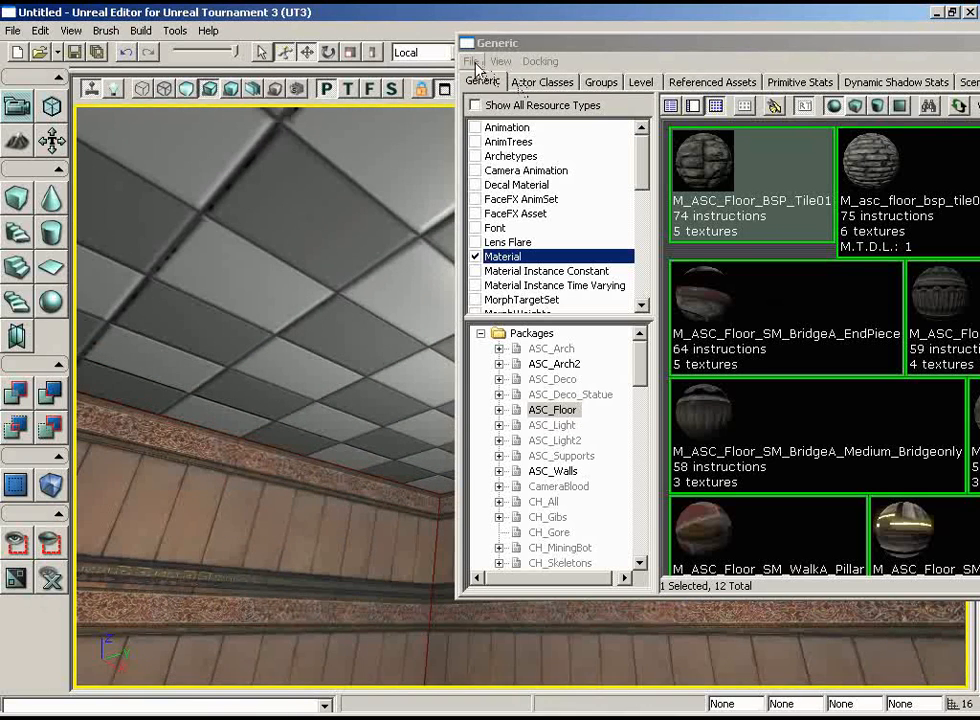
click(474, 62)
click(474, 62)
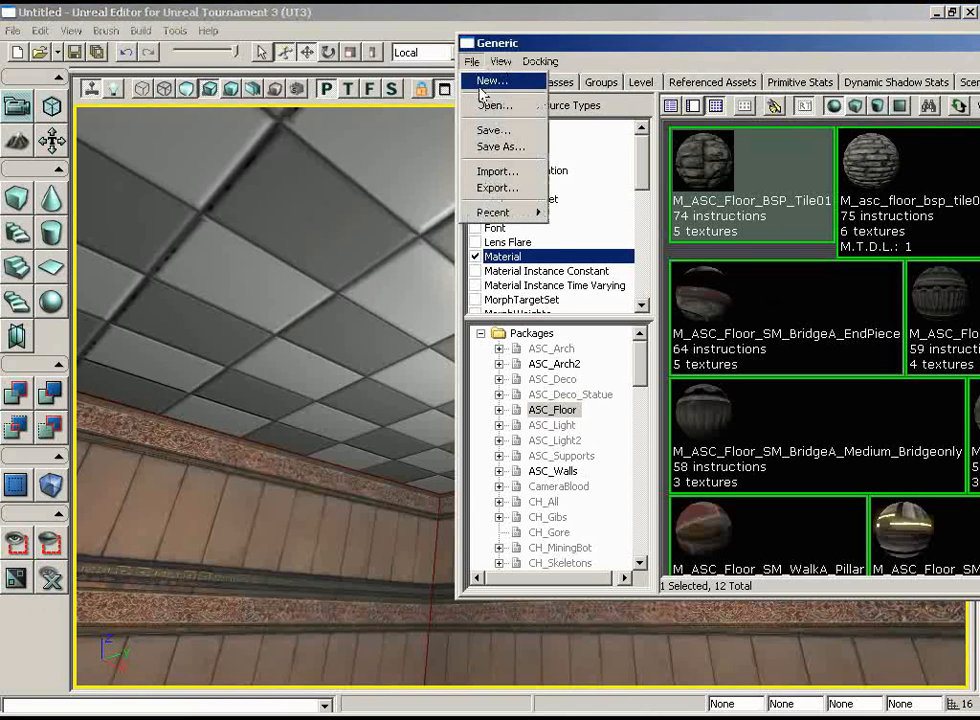
click(485, 101)
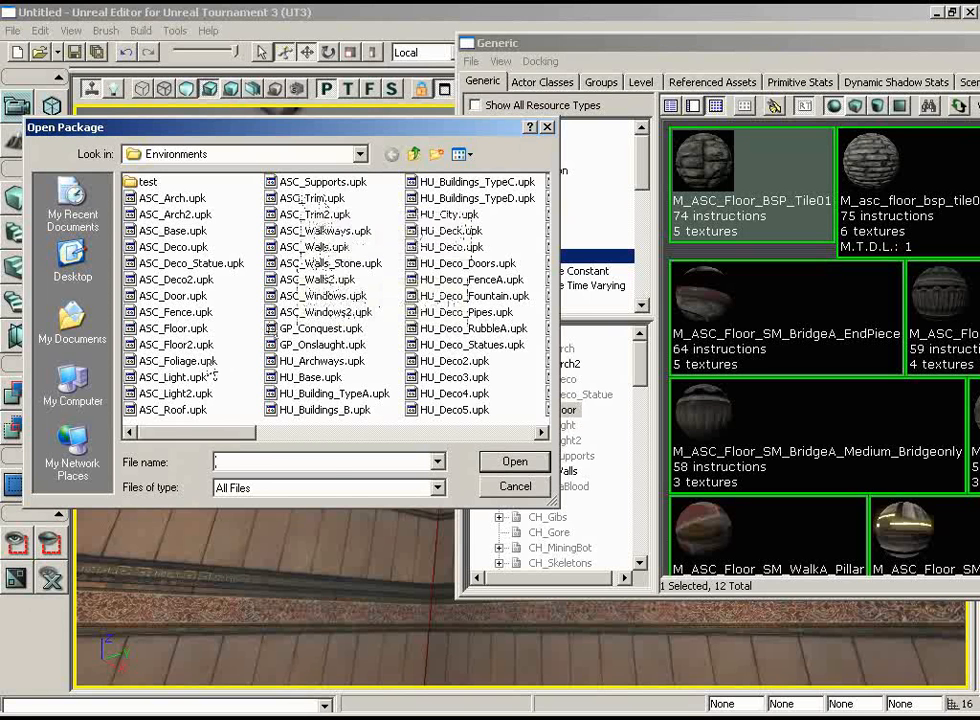
click(195, 410)
click(514, 462)
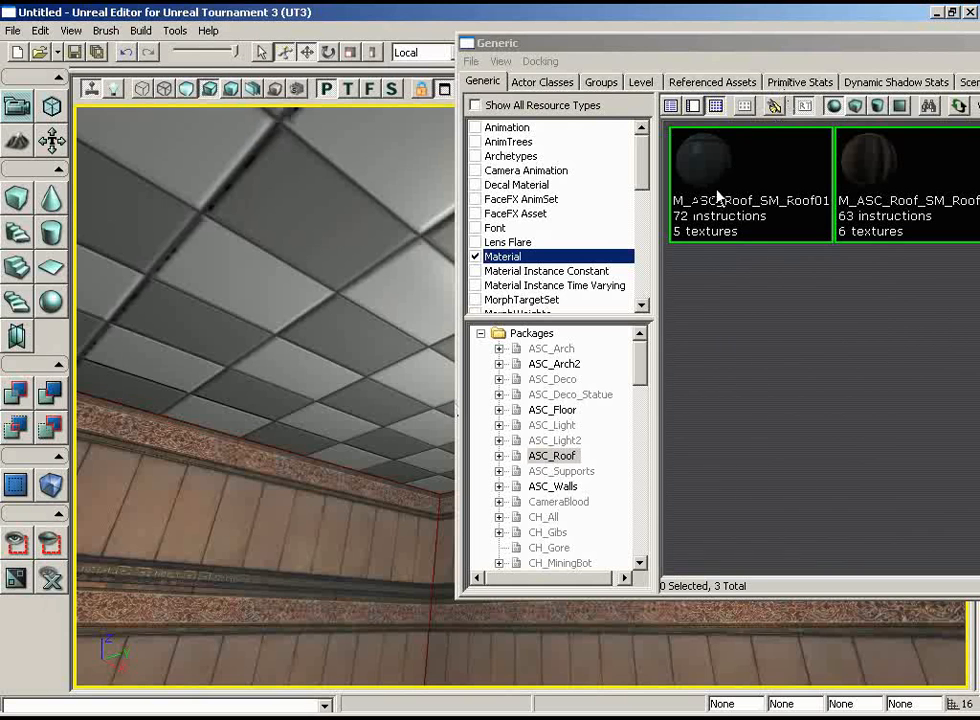
drag(768, 52, 548, 52)
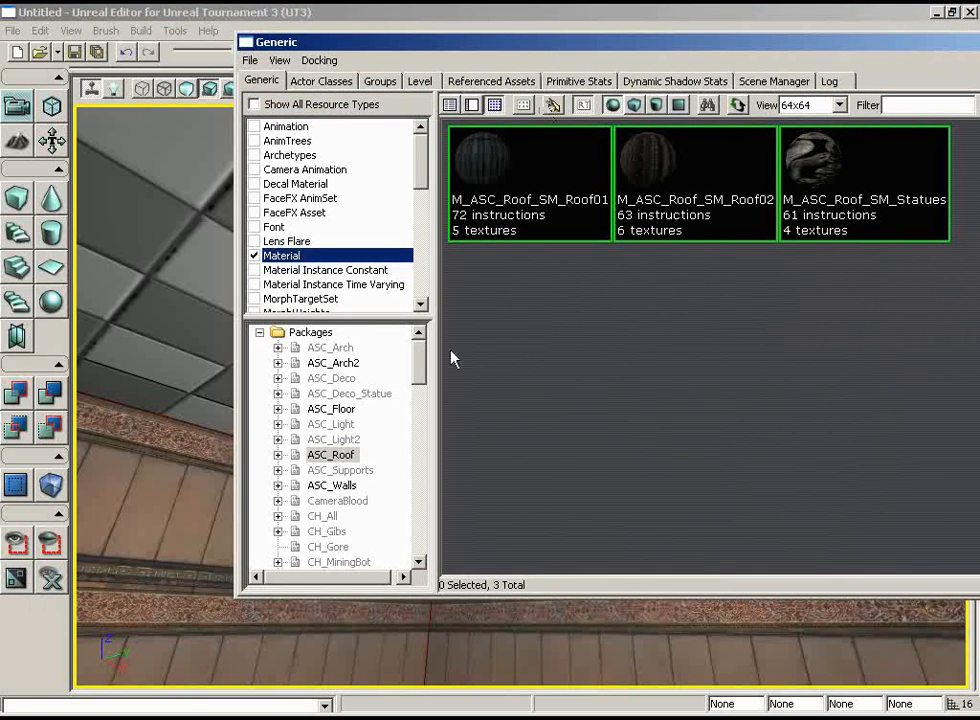
Select the checkered ceiling and apply M_ASC_Walls_BSP_WoodA01 from the ASC_Walls package to it.
scroll(424, 358, down, 1)
scroll(423, 376, down, 8)
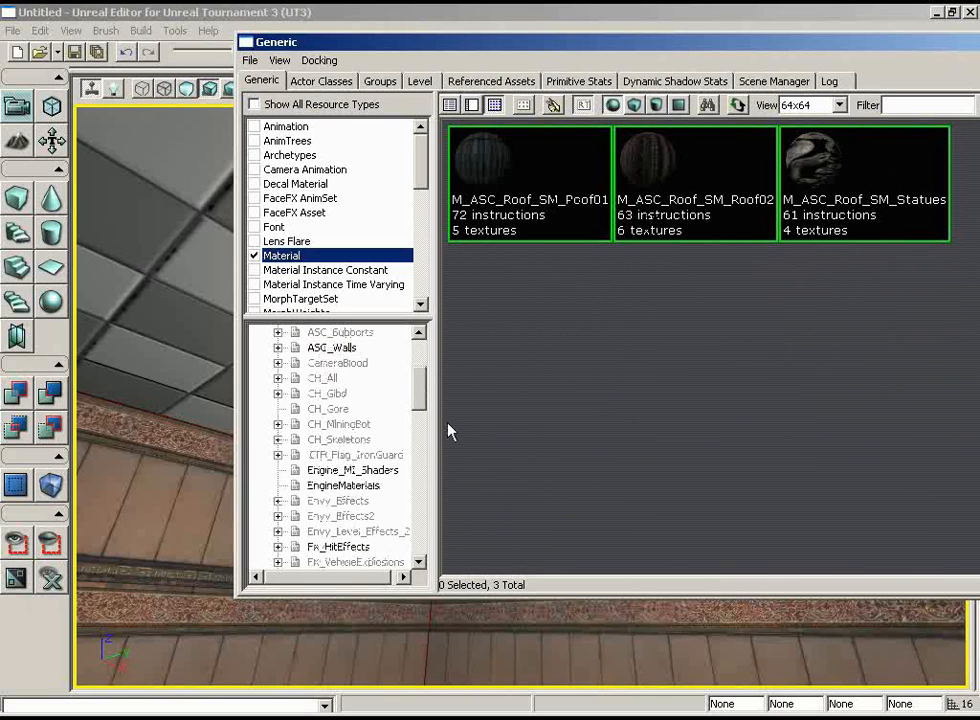
scroll(420, 390, up, 5)
scroll(420, 390, up, 4)
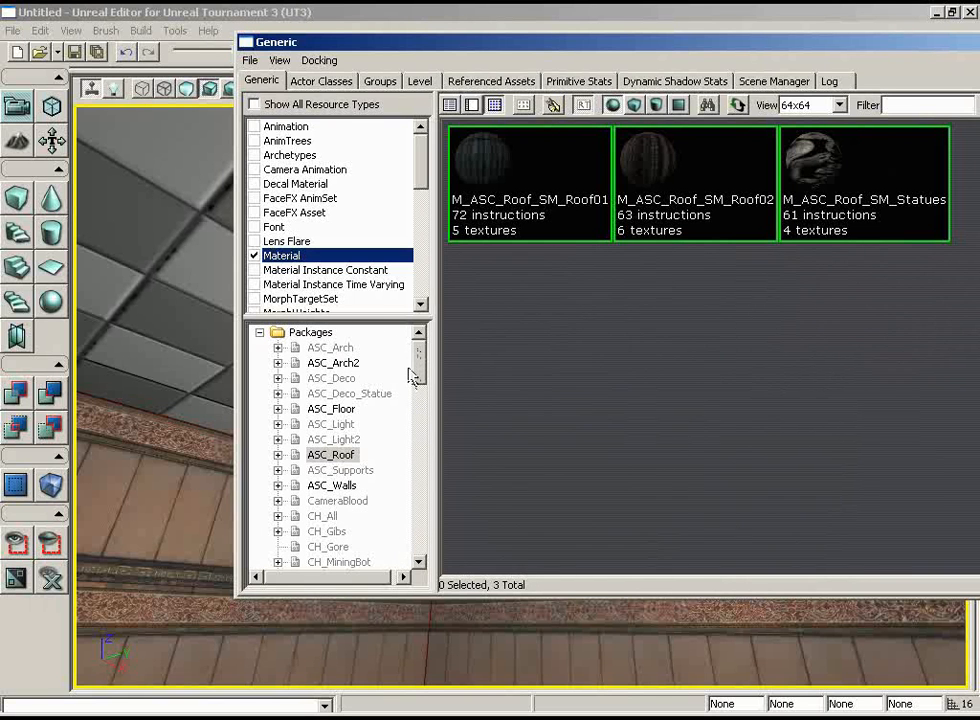
mouse_move(416, 362)
mouse_down()
mouse_move(417, 412)
mouse_move(418, 340)
mouse_up()
click(332, 485)
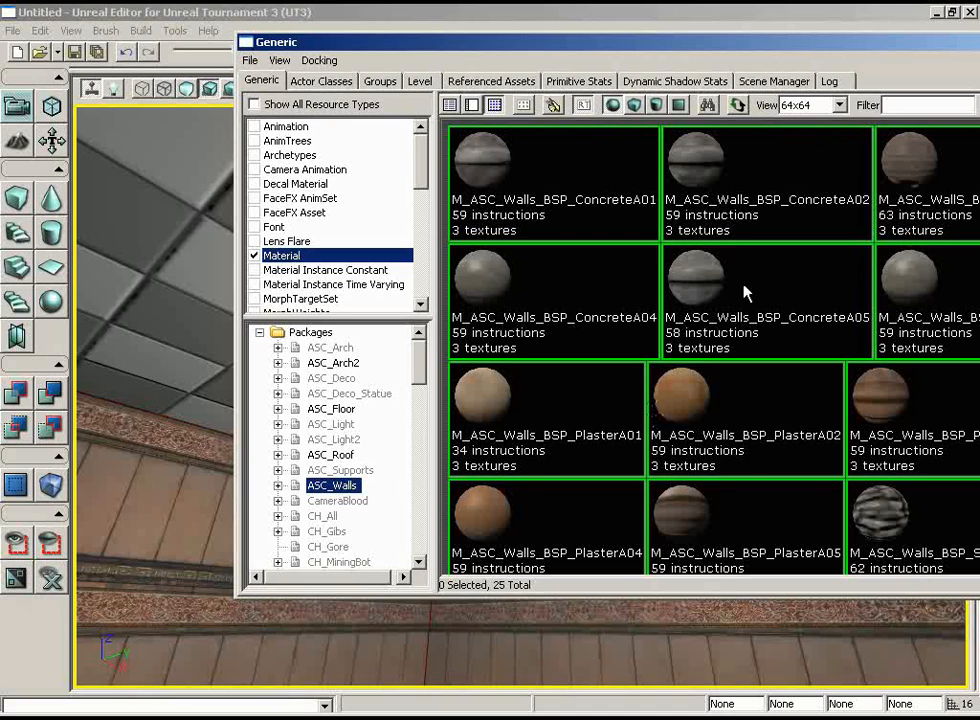
drag(792, 48, 632, 48)
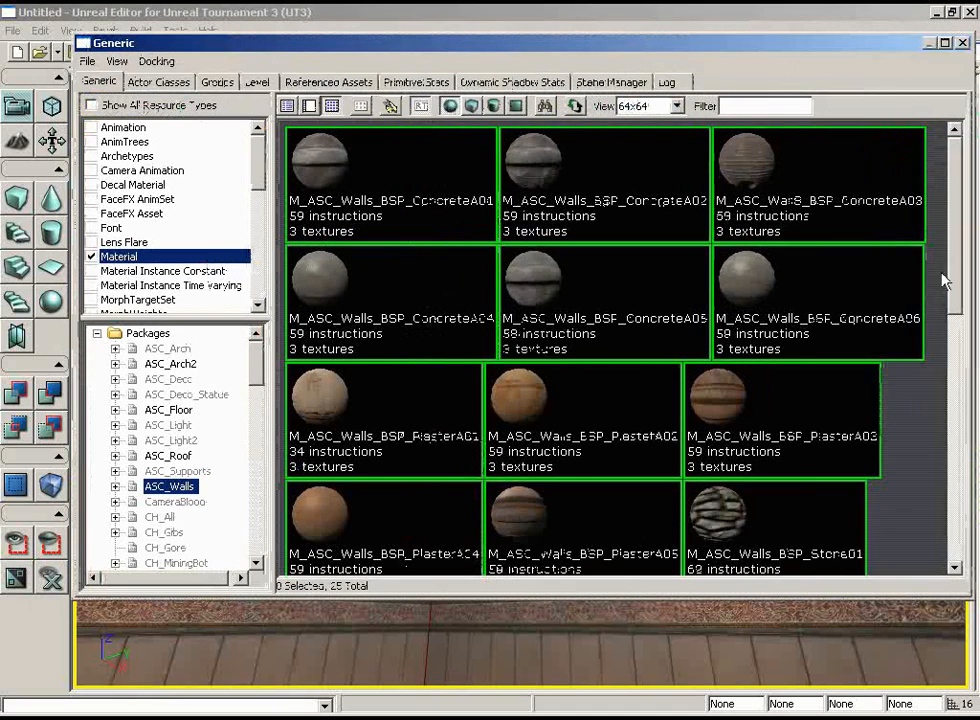
drag(958, 270, 960, 415)
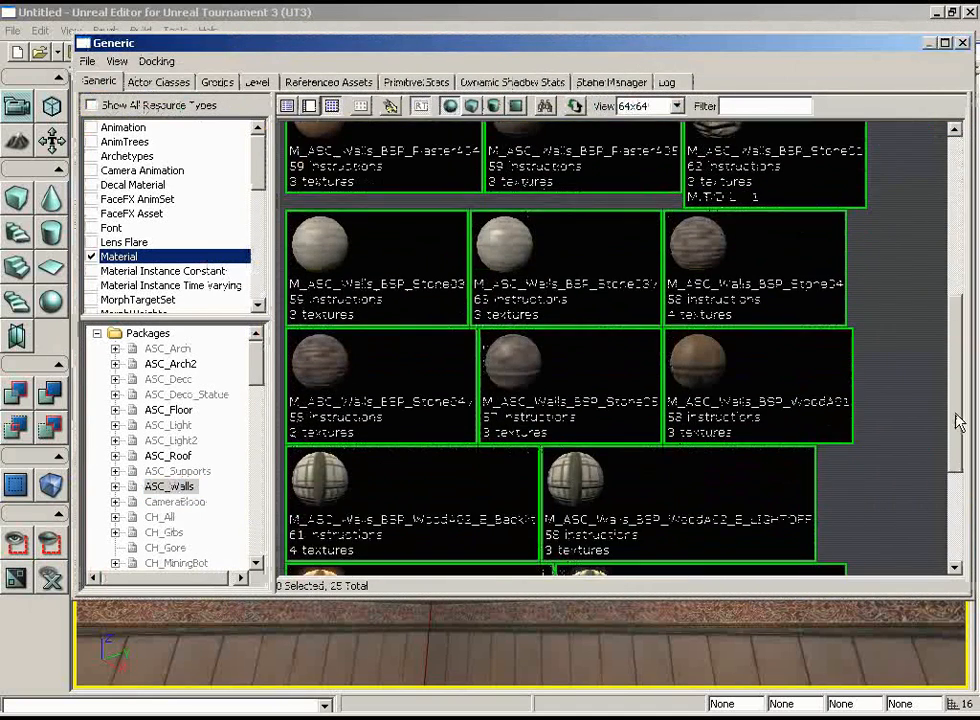
drag(758, 44, 491, 101)
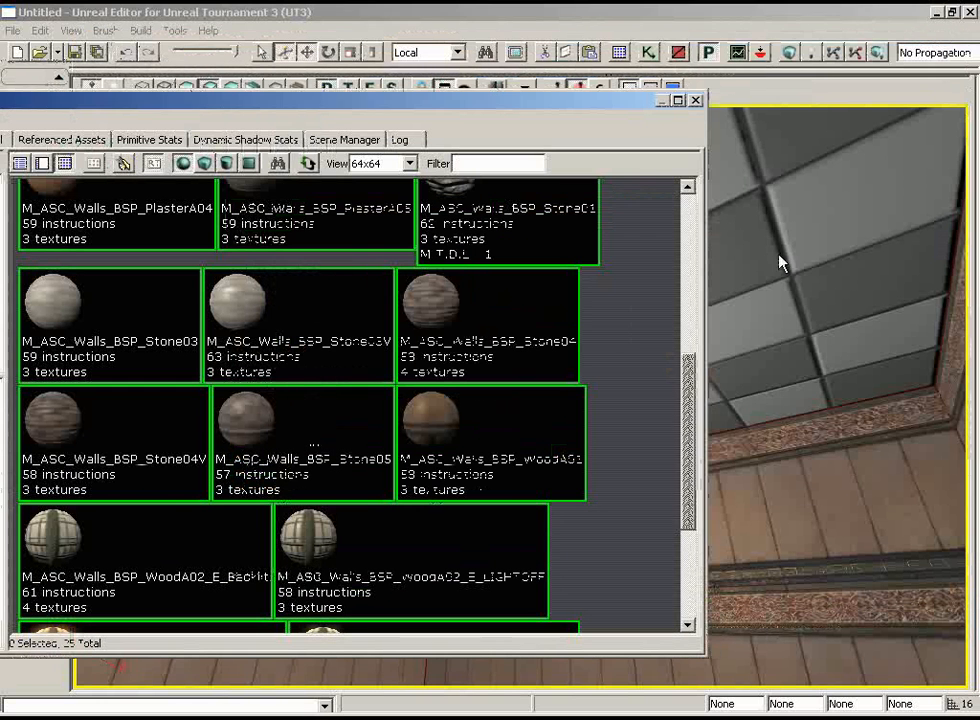
click(808, 268)
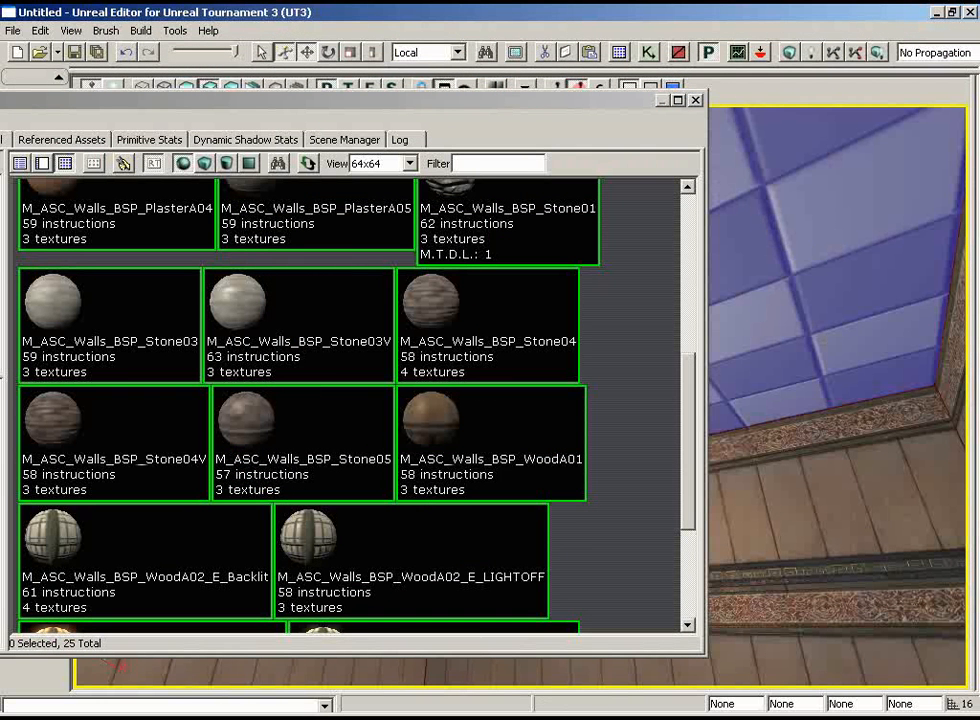
click(474, 451)
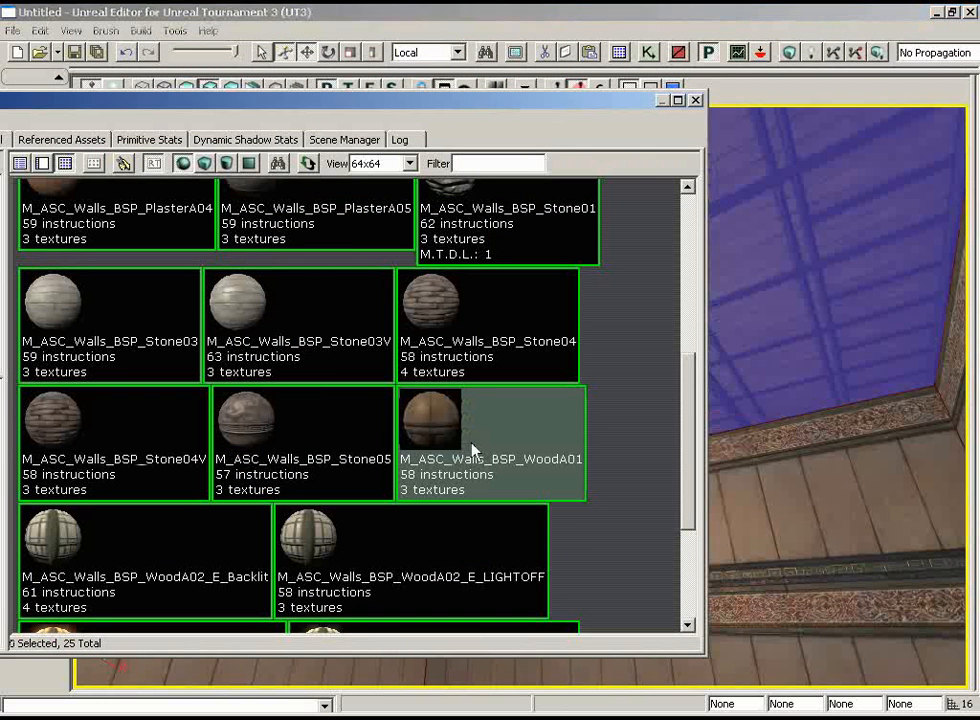
Close the Generic Browser and deselect the ceiling to show its material without the selection tint.
drag(547, 105, 712, 420)
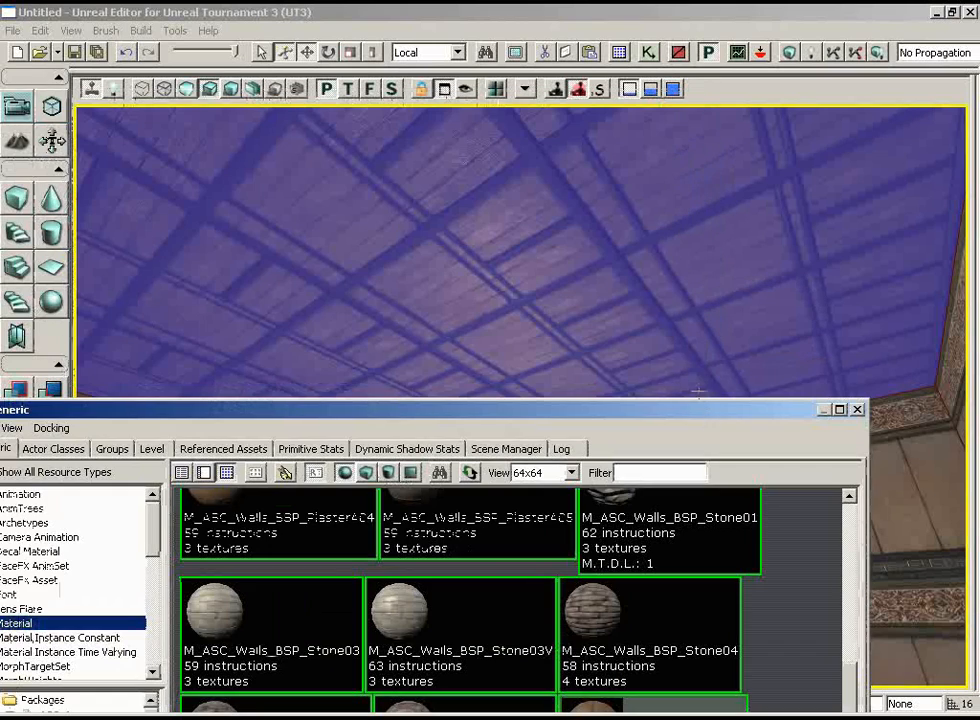
click(859, 410)
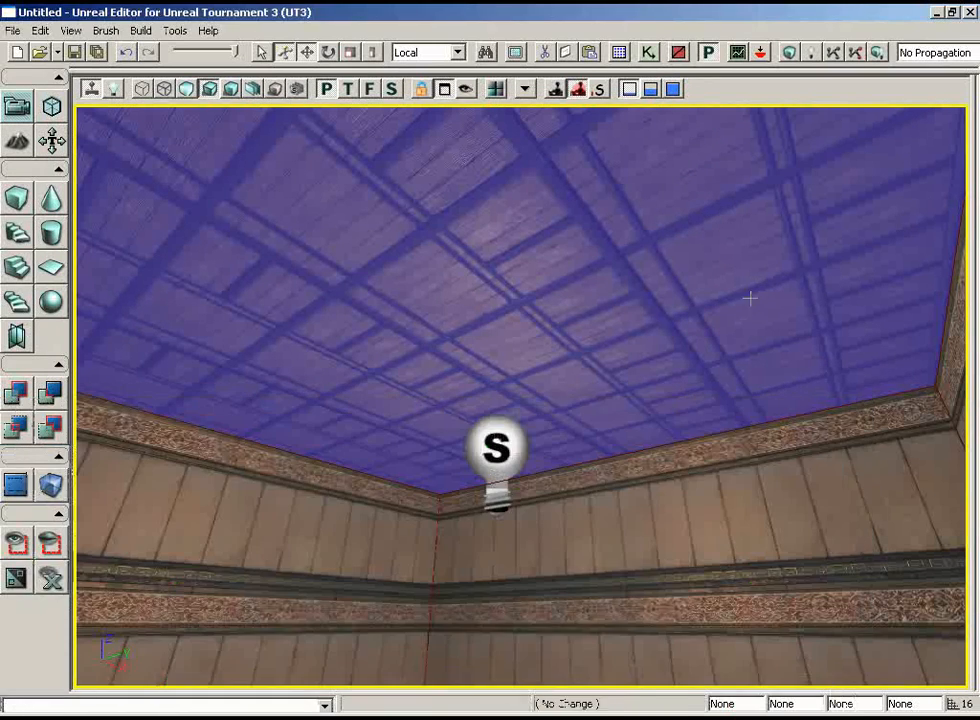
right_drag(751, 296, 729, 424)
drag(729, 424, 234, 291)
right_drag(729, 424, 721, 372)
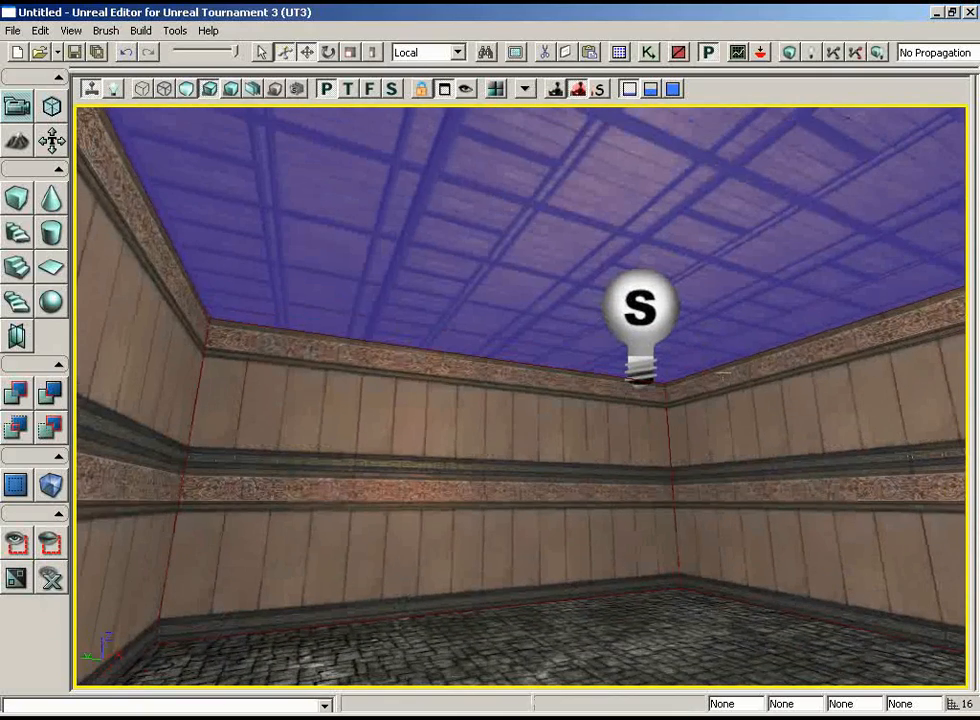
click(452, 213)
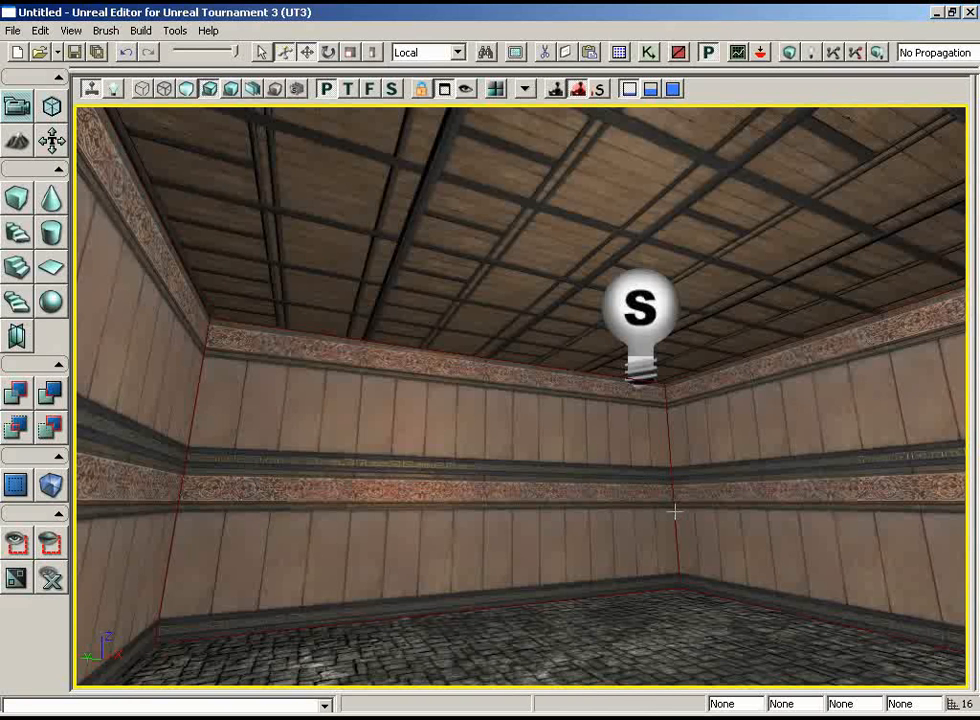
Select one paneled wall of the room and open the Surface Properties window for it, keeping the wall partly visible.
drag(675, 512, 637, 551)
right_drag(637, 551, 377, 538)
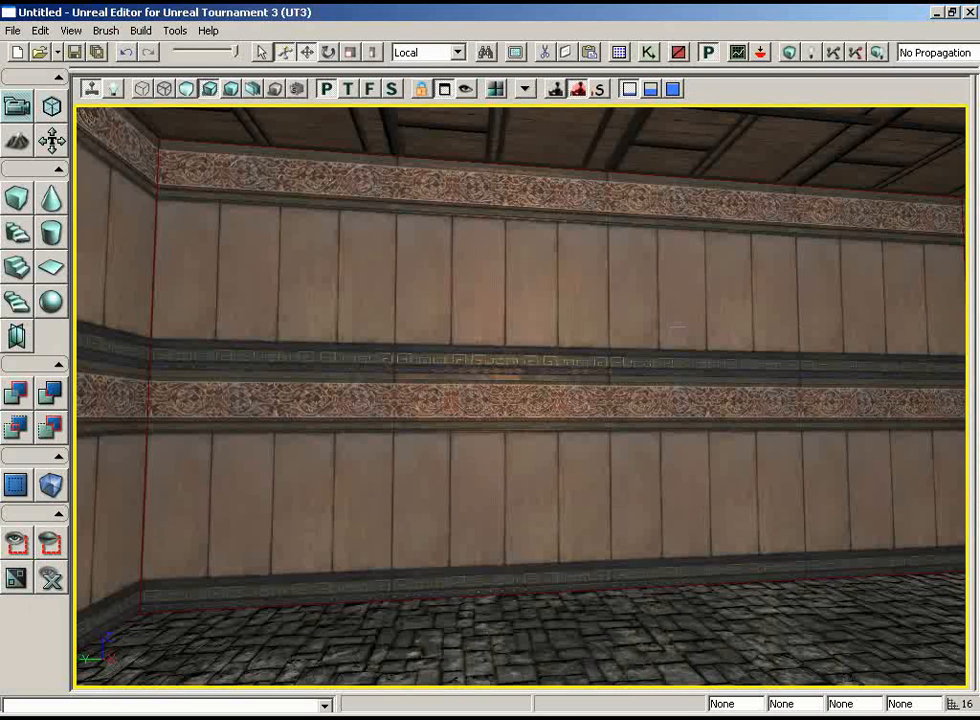
click(610, 357)
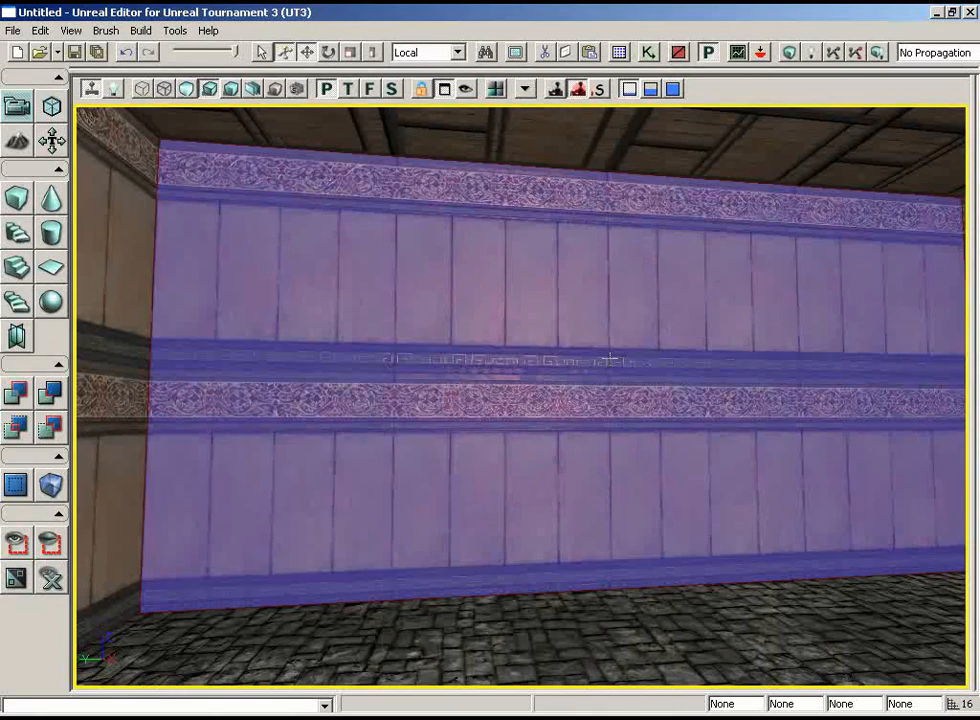
mouse_move(610, 357)
right_down()
mouse_move(637, 358)
mouse_move(610, 357)
right_up()
scroll(610, 357, down, 2)
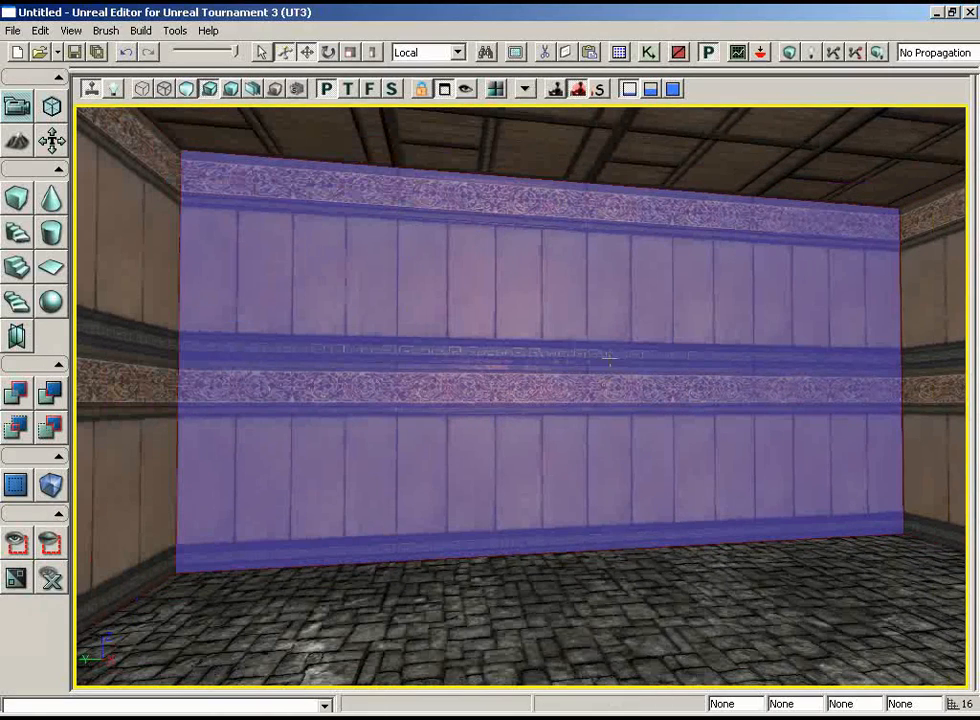
key(F5)
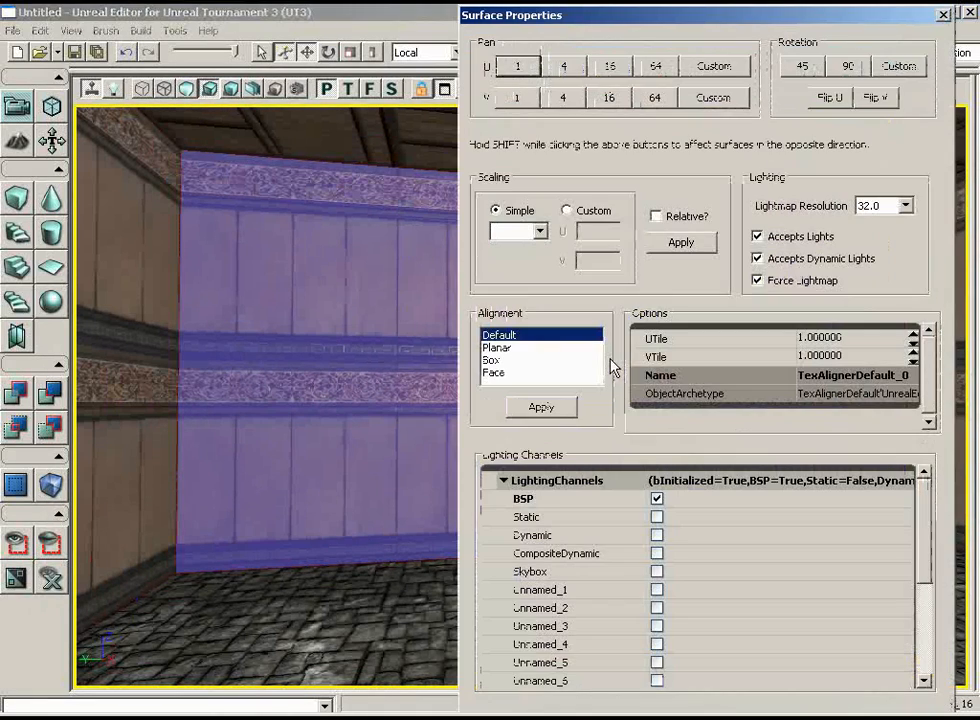
click(71, 30)
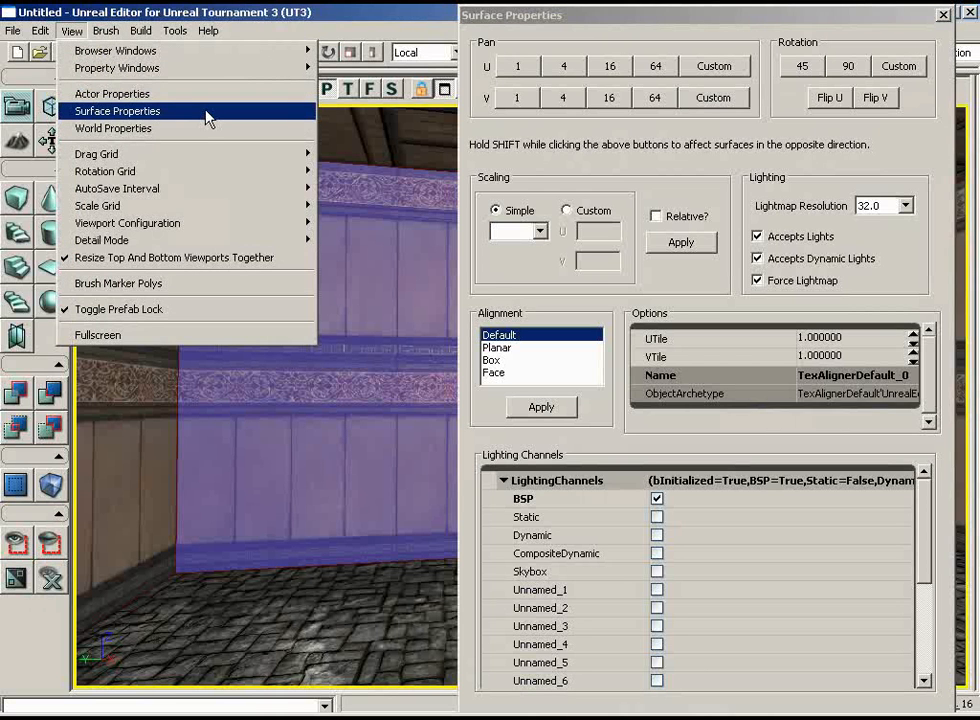
click(729, 17)
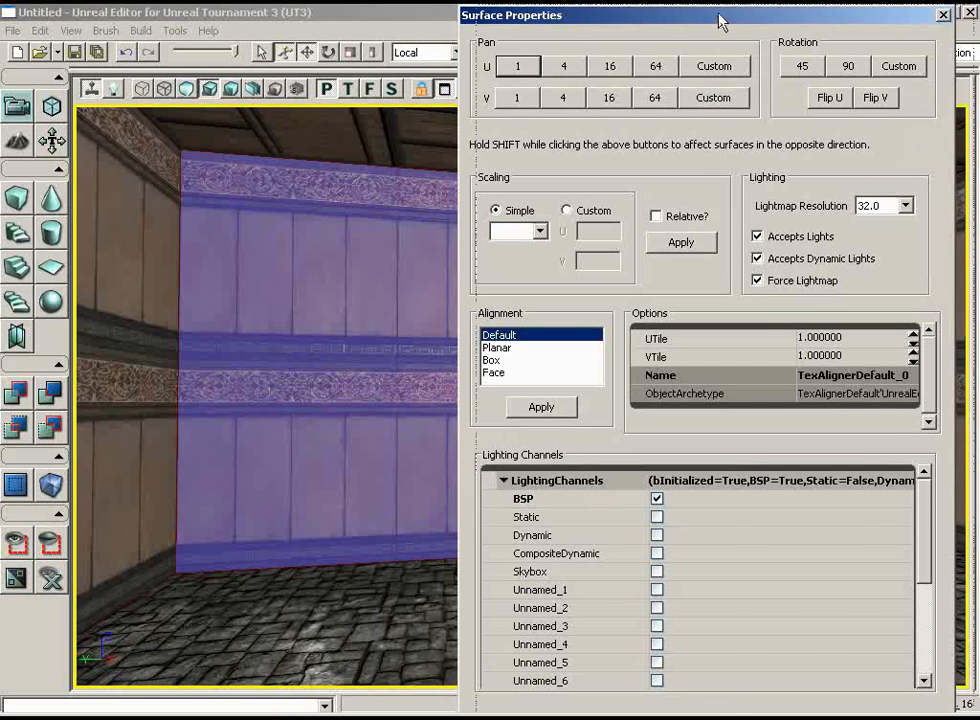
drag(720, 22, 979, 22)
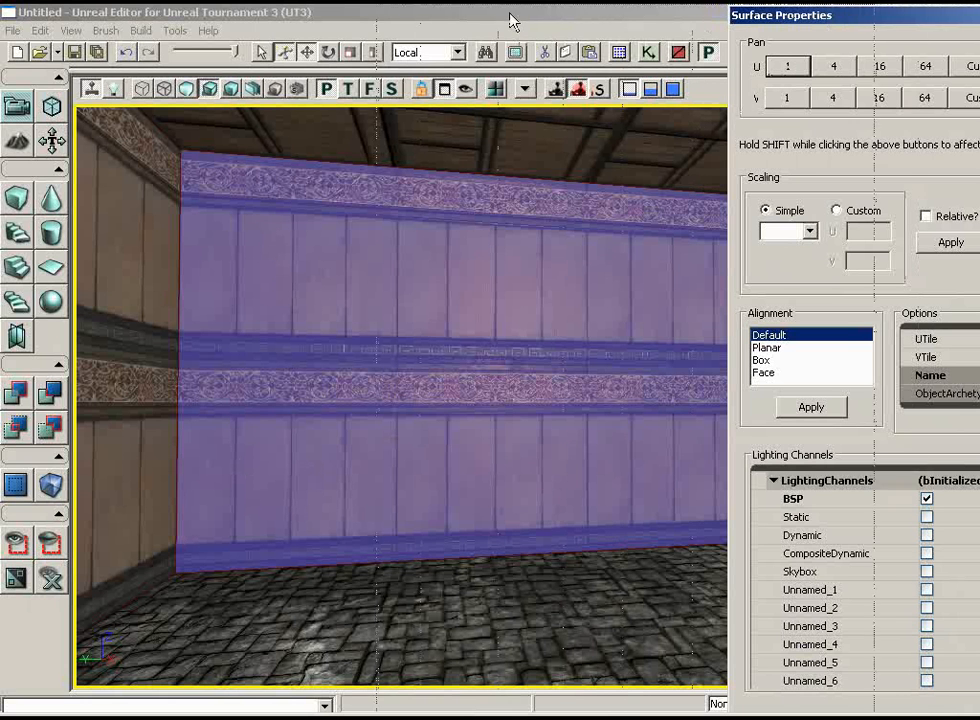
drag(510, 20, 510, 20)
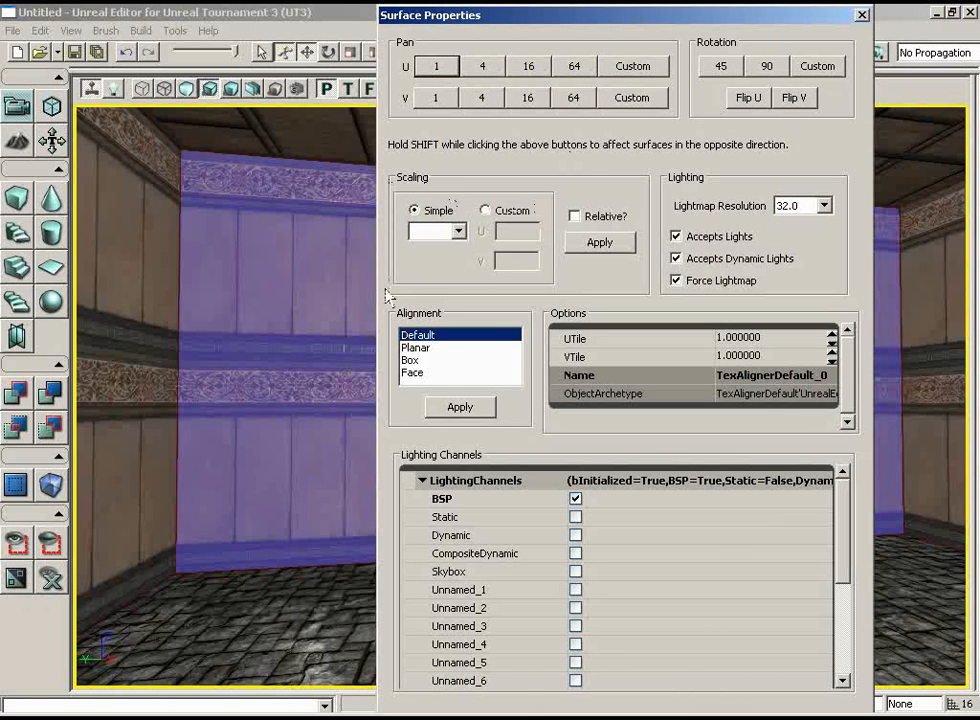
Apply a simple scaling of 2.0 to the selected wall's material.
click(435, 231)
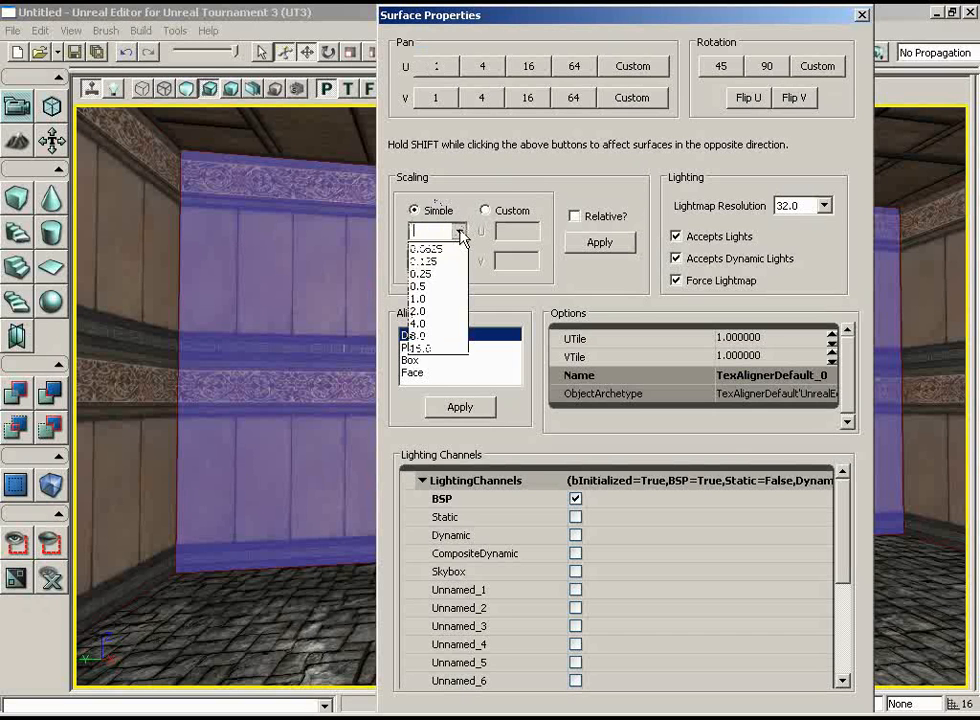
click(420, 311)
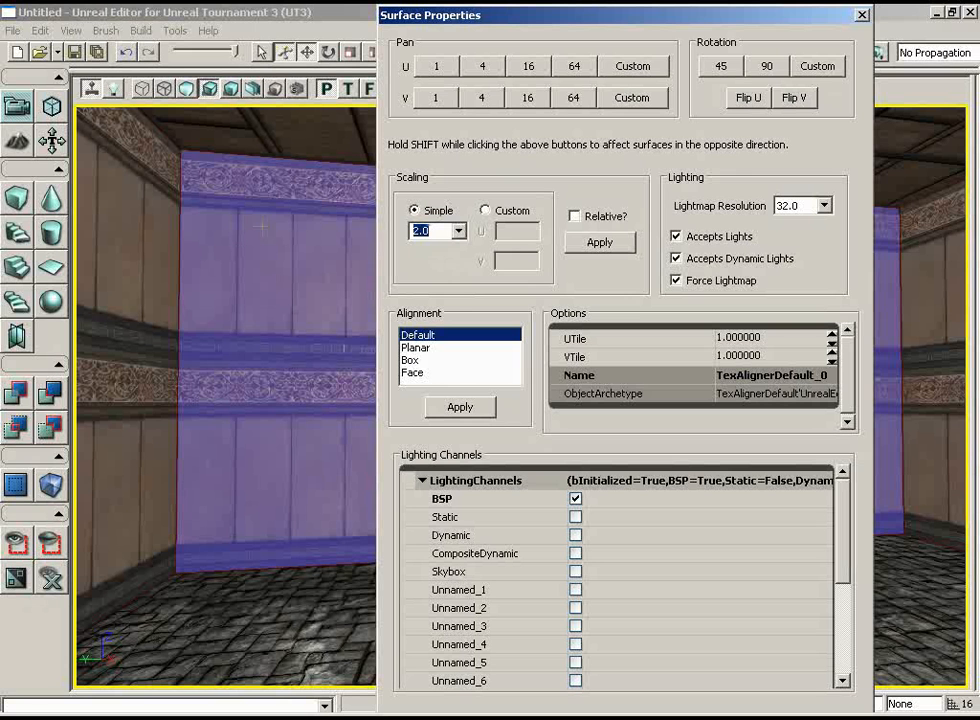
click(600, 243)
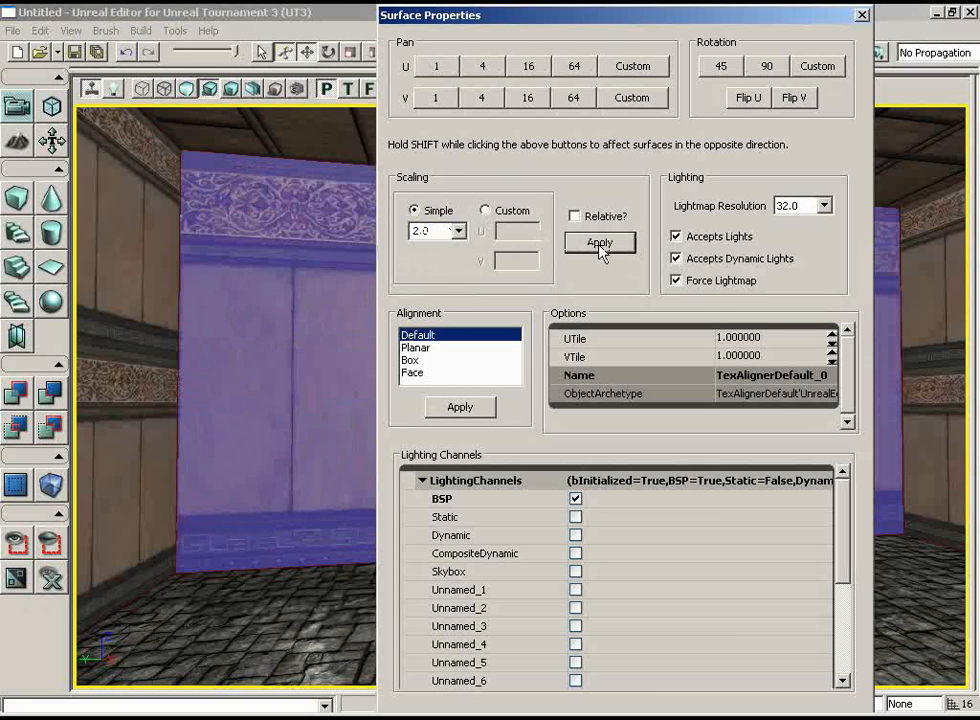
Add the room's remaining paneled walls to the surface selection and apply a simple scaling of 2.0 to them.
drag(434, 14, 748, 14)
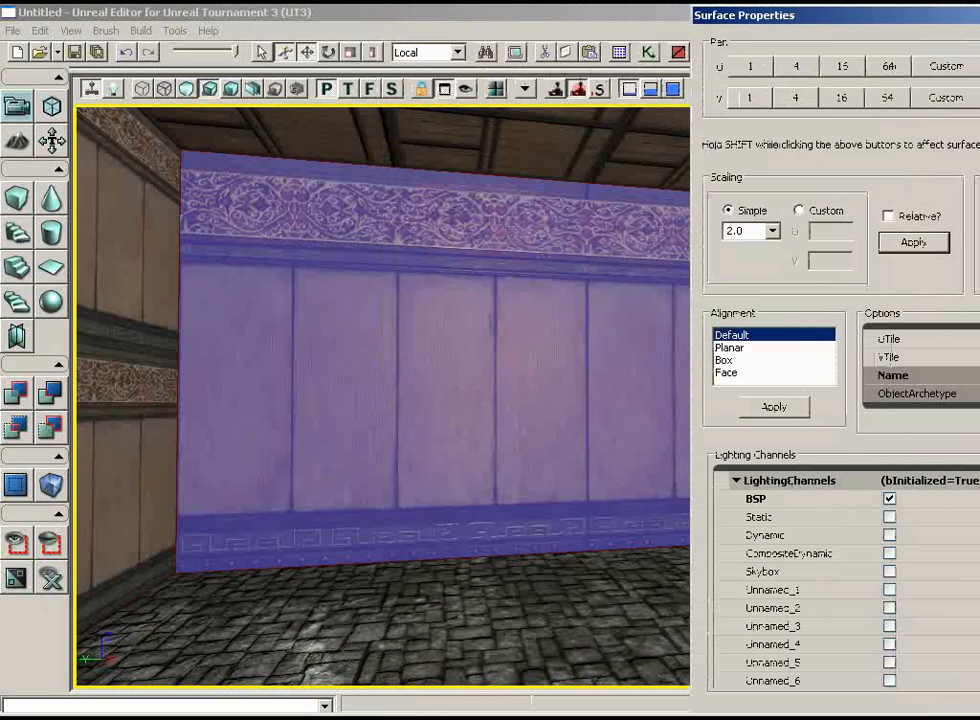
drag(464, 200, 464, 148)
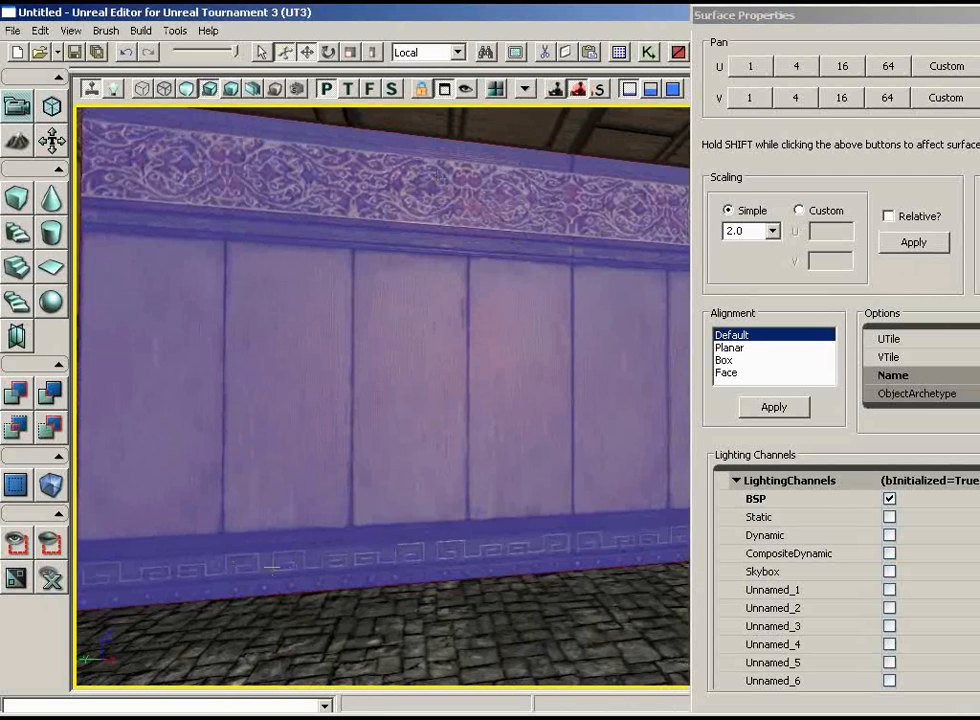
drag(260, 337, 412, 356)
click(360, 355)
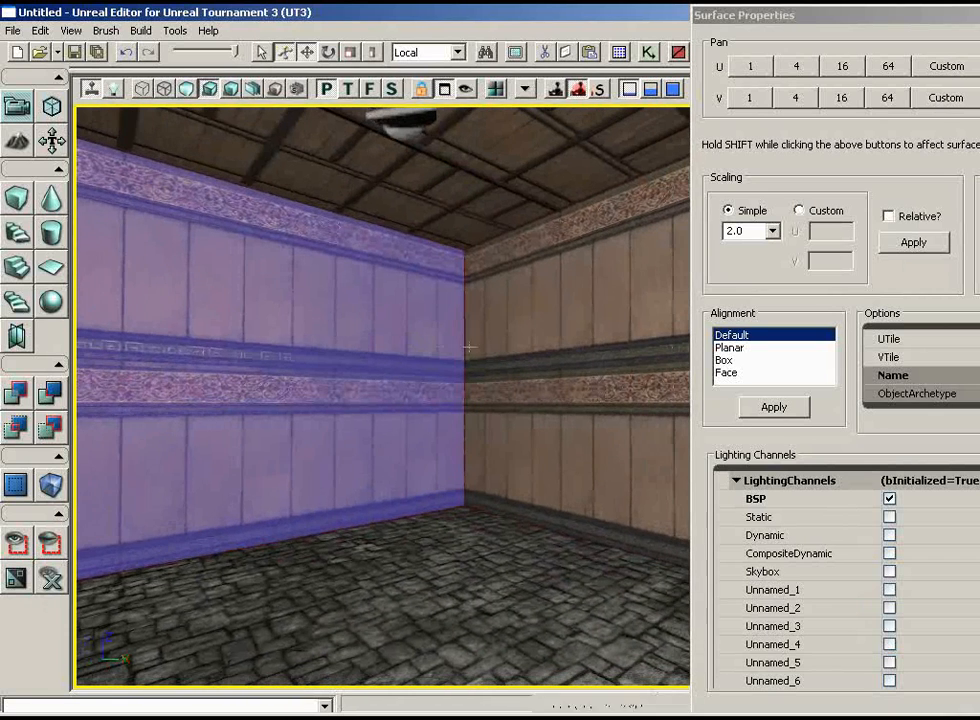
ctrl+click(556, 339)
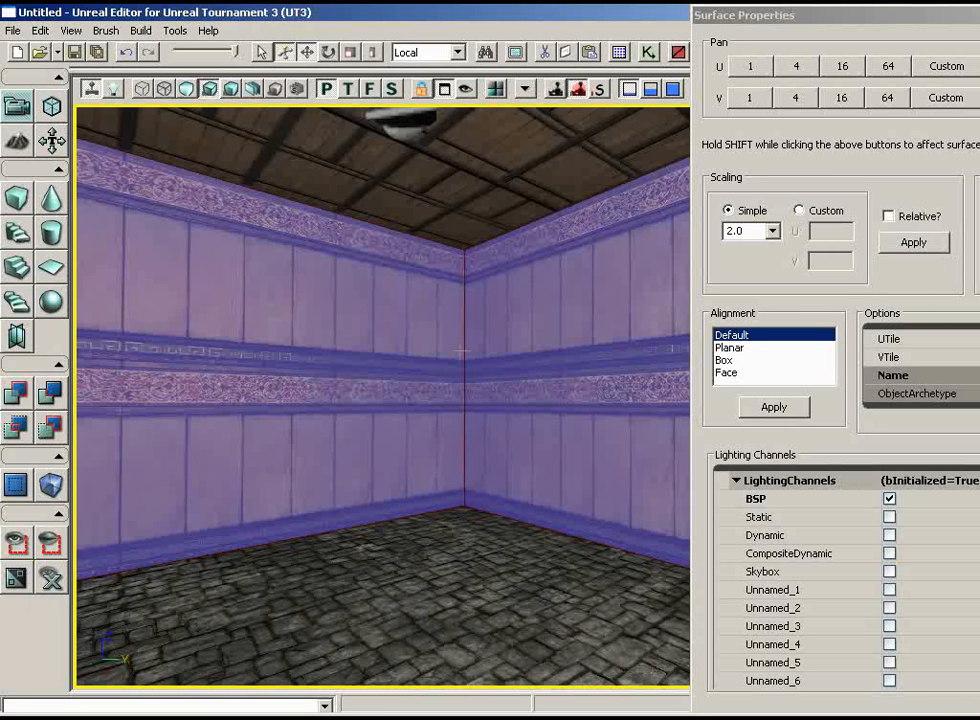
drag(428, 436, 489, 343)
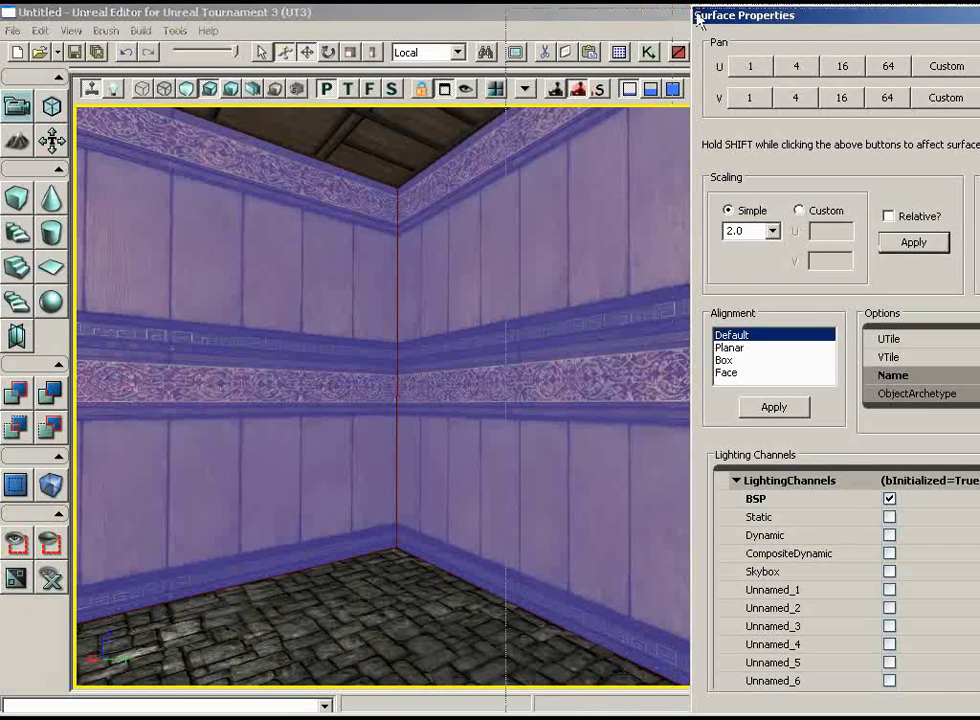
drag(696, 13, 471, 21)
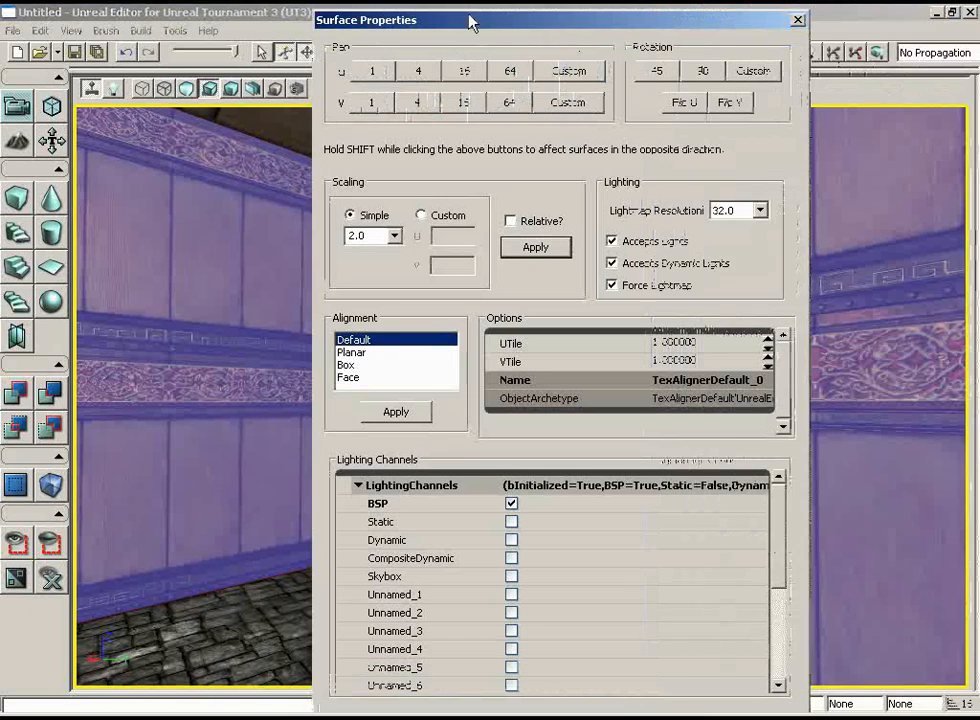
click(536, 247)
Select only the stone floor, apply a simple scaling of 2.0 to its material, and deselect it.
drag(553, 18, 787, 16)
drag(378, 323, 303, 302)
right_drag(303, 302, 322, 323)
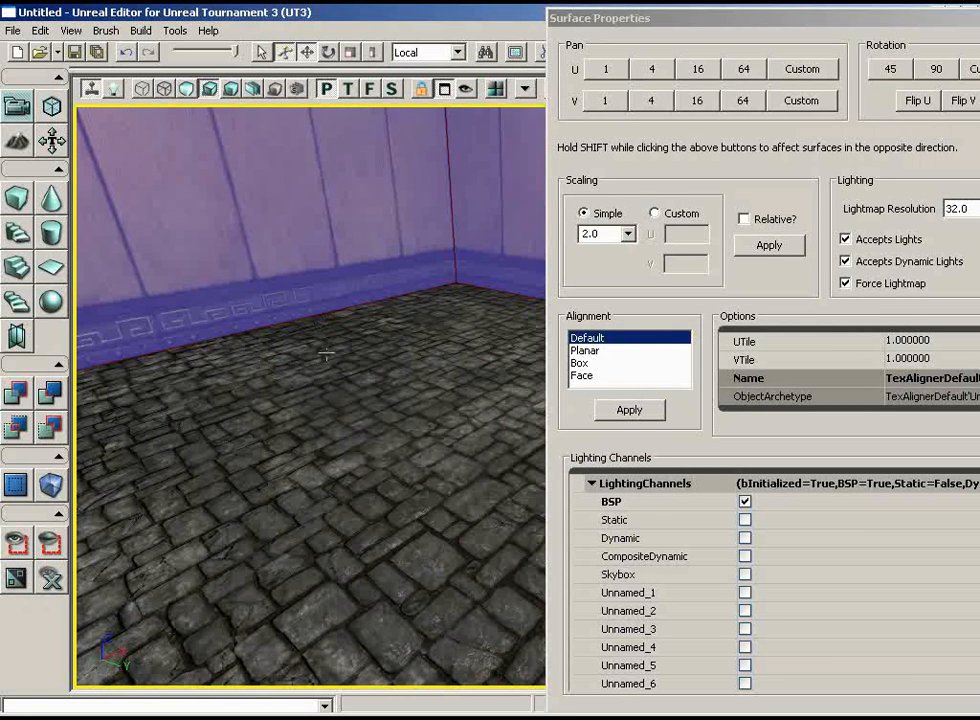
click(235, 358)
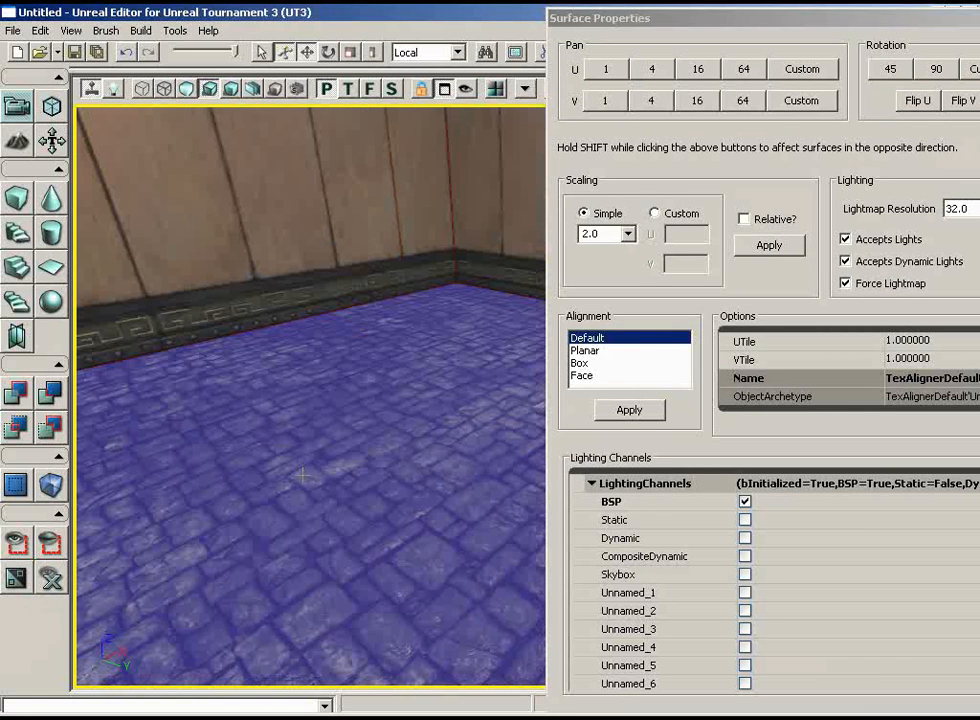
click(768, 245)
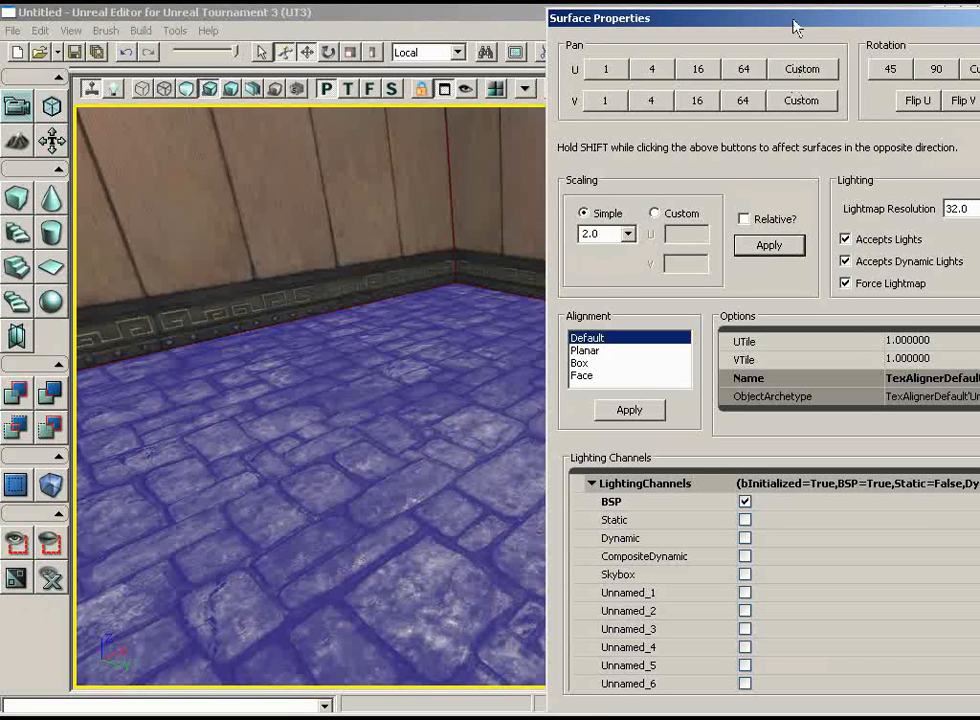
ctrl+click(391, 427)
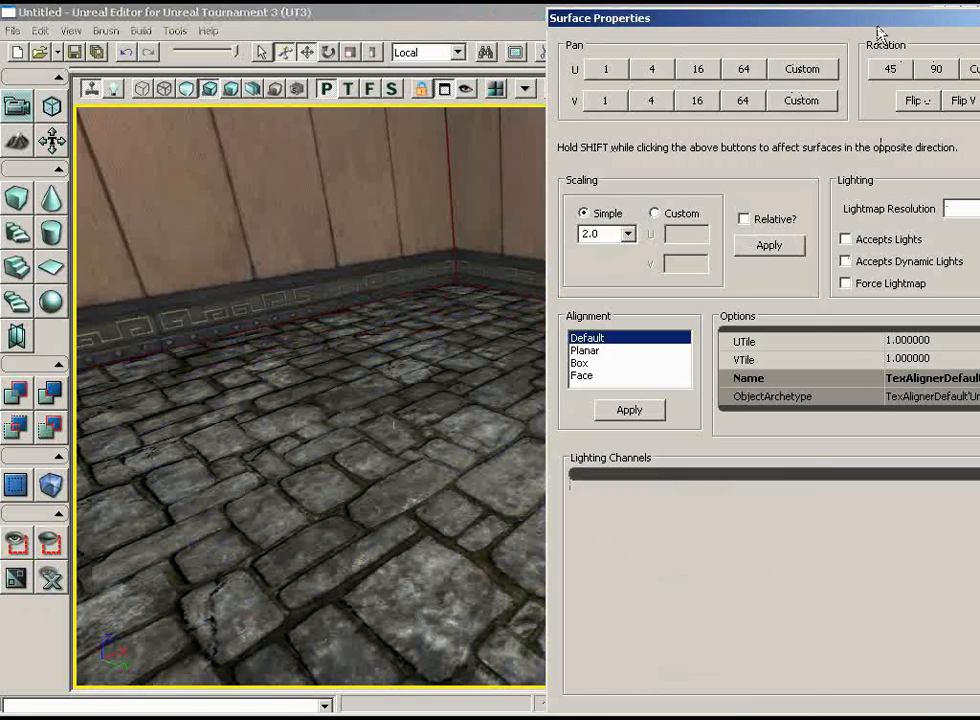
Close the Surface Properties window and look over the room's rescaled walls and floor.
drag(650, 20, 423, 20)
right_drag(240, 240, 206, 109)
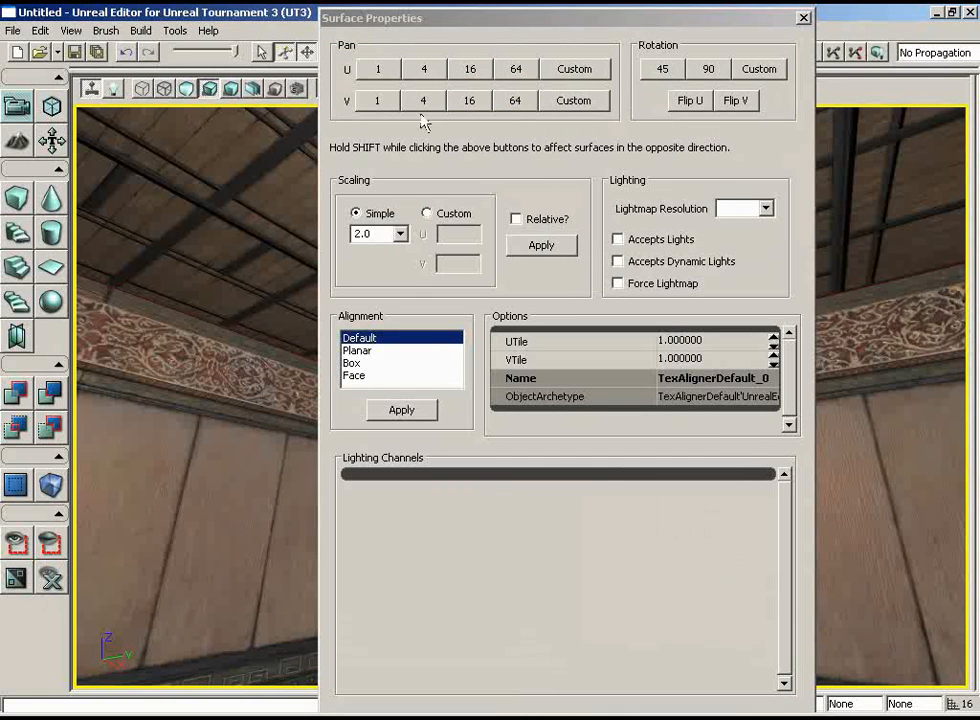
click(805, 20)
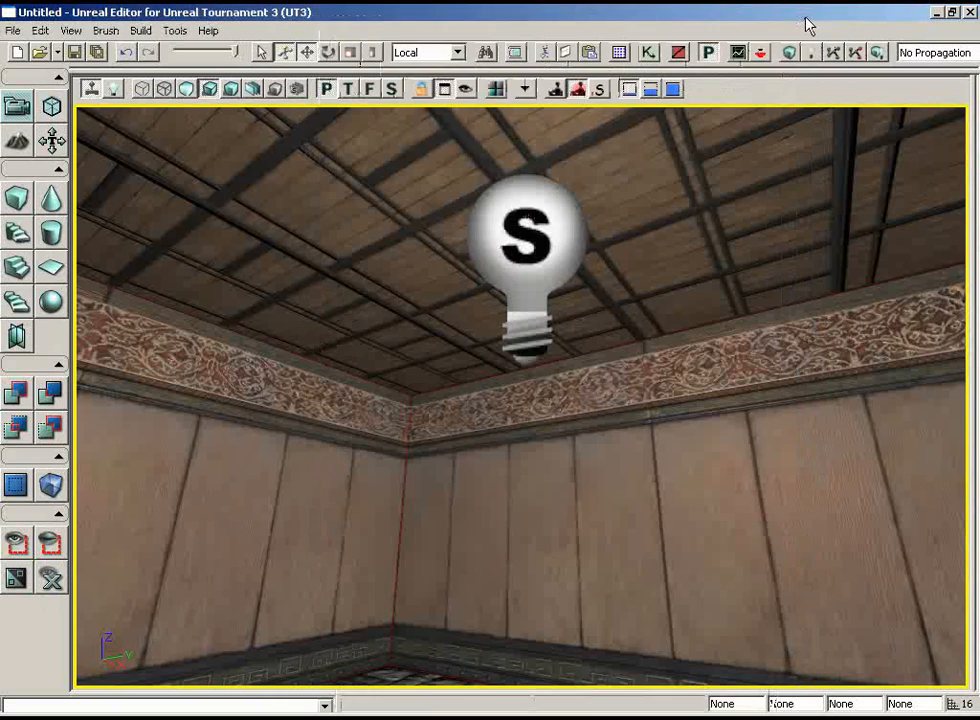
right_drag(798, 273, 799, 268)
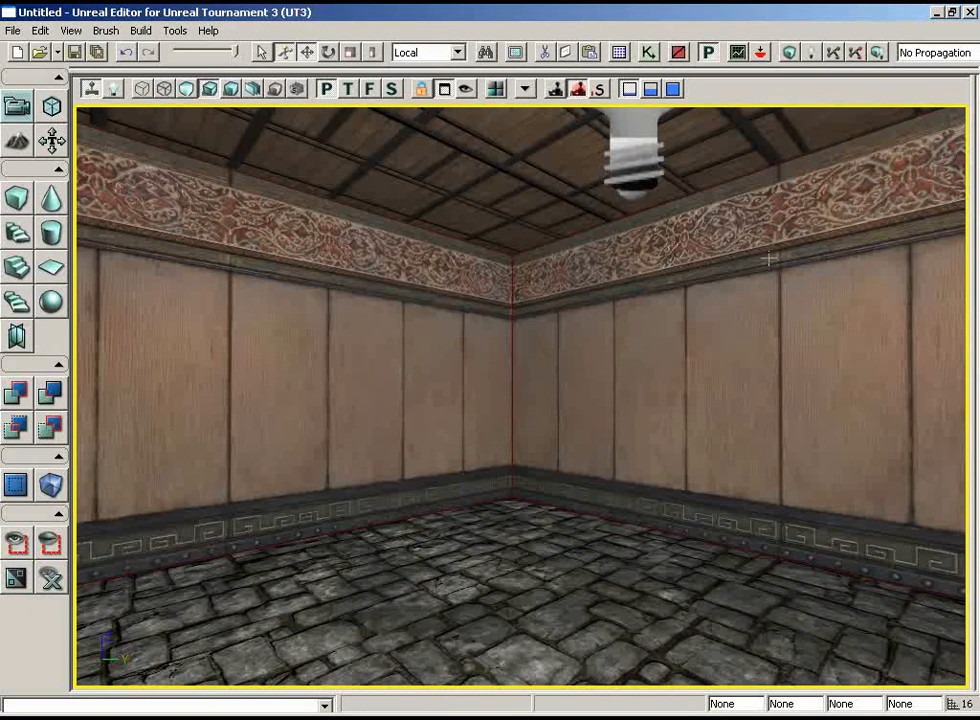
drag(714, 340, 643, 490)
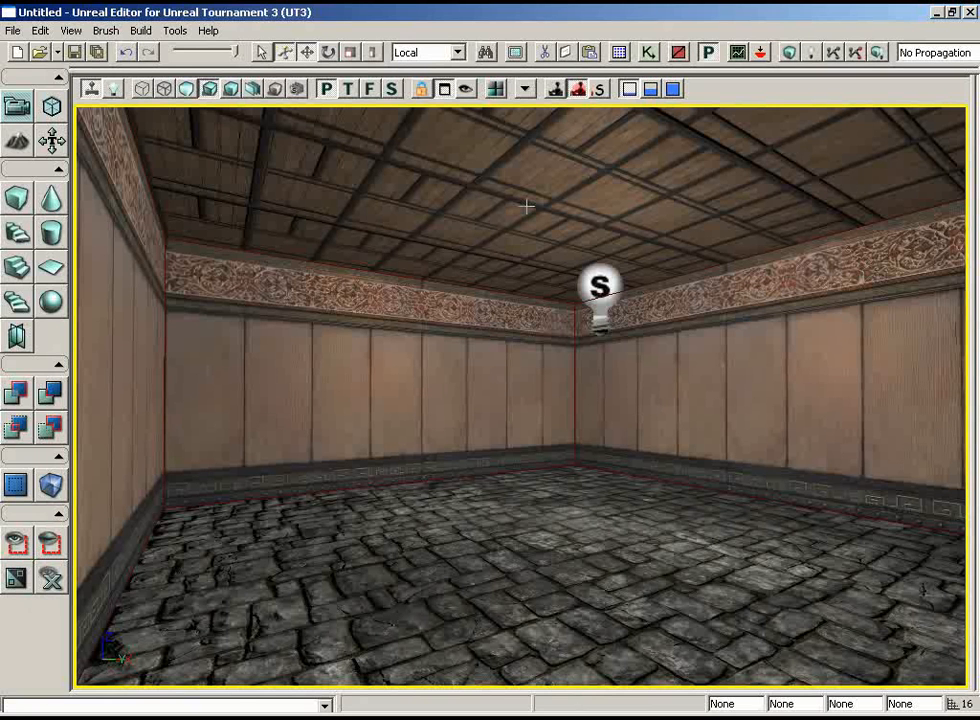
Restore the four-viewport layout and frame the whole room with its light in the top viewport.
click(445, 89)
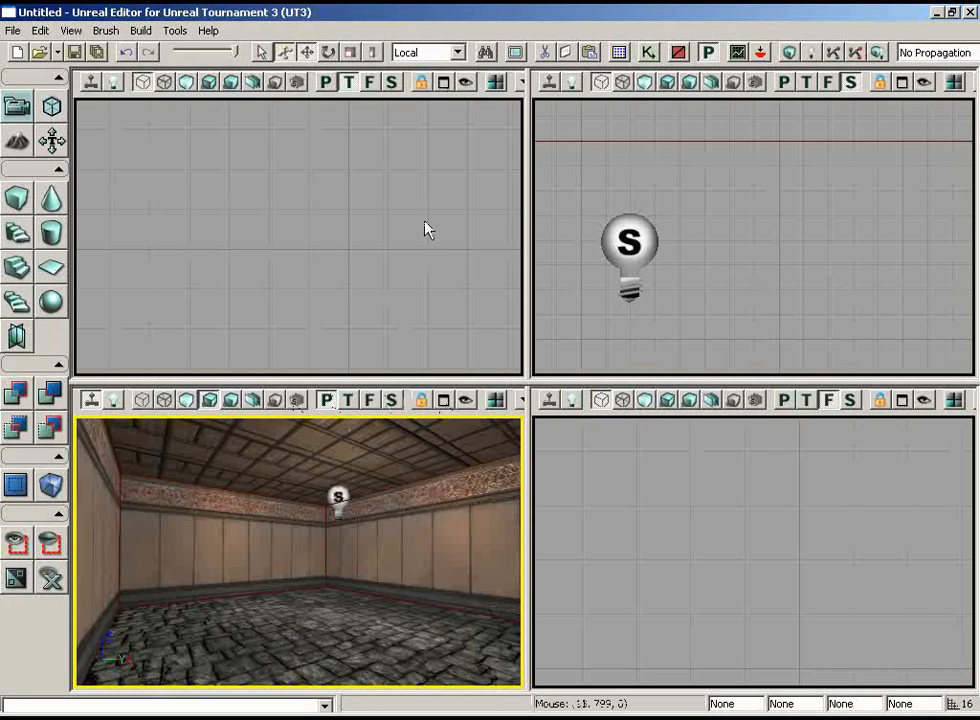
mouse_move(363, 207)
mouse_down()
mouse_move(364, 188)
mouse_move(363, 213)
mouse_up()
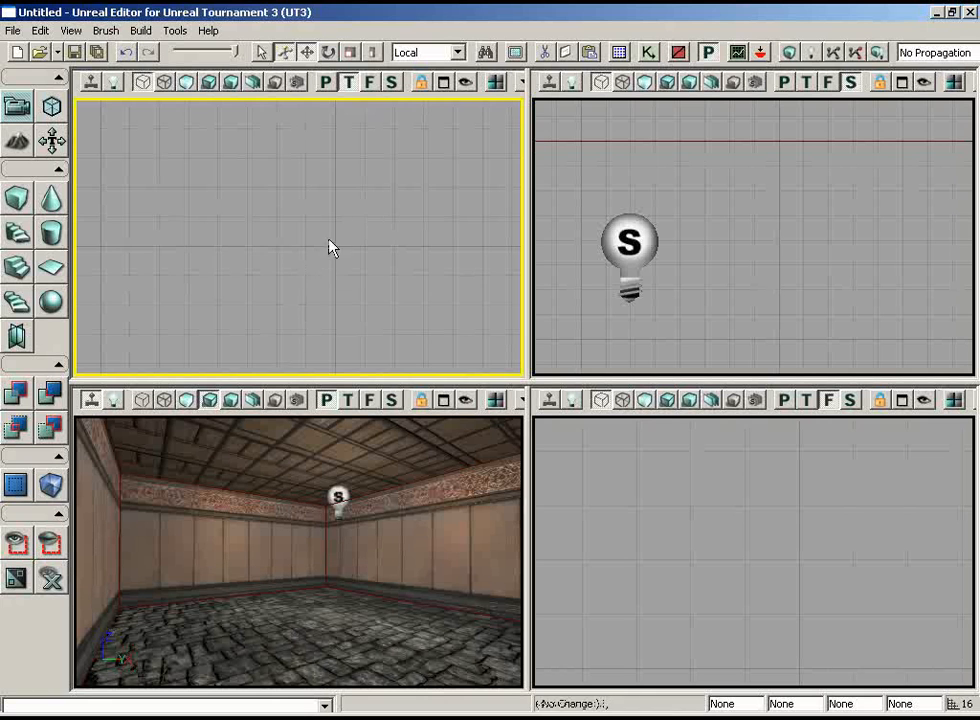
drag(328, 240, 180, 207)
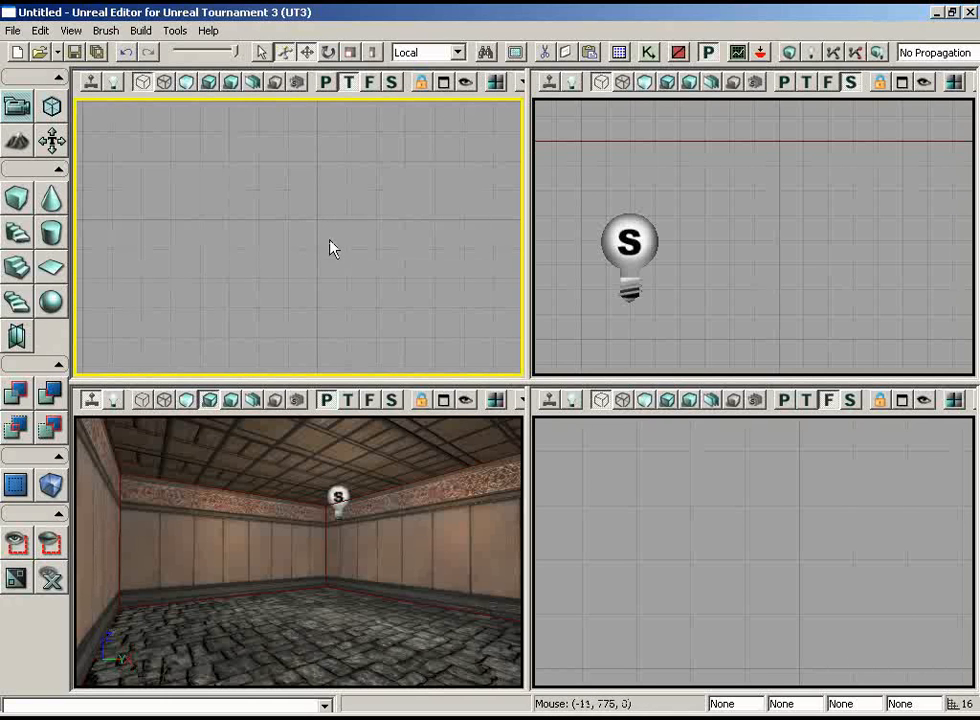
mouse_move(332, 247)
mouse_down()
mouse_move(302, 144)
mouse_move(262, 103)
mouse_move(172, 118)
mouse_move(77, 101)
mouse_move(122, 171)
mouse_move(105, 175)
mouse_move(92, 140)
mouse_up()
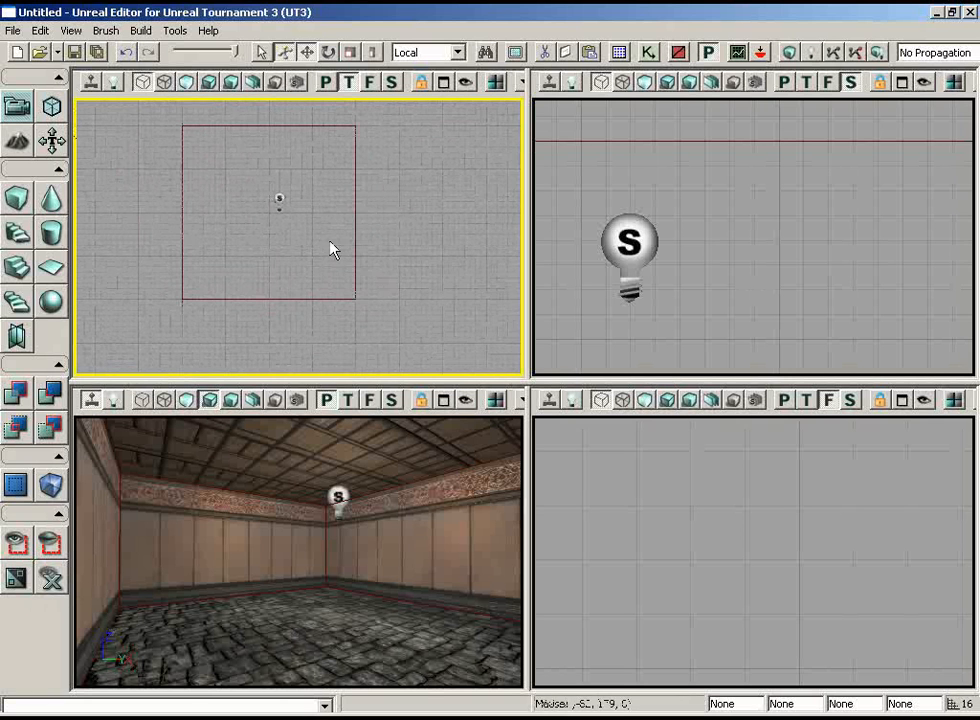
mouse_move(385, 241)
mouse_down()
mouse_move(380, 225)
mouse_move(457, 306)
mouse_up()
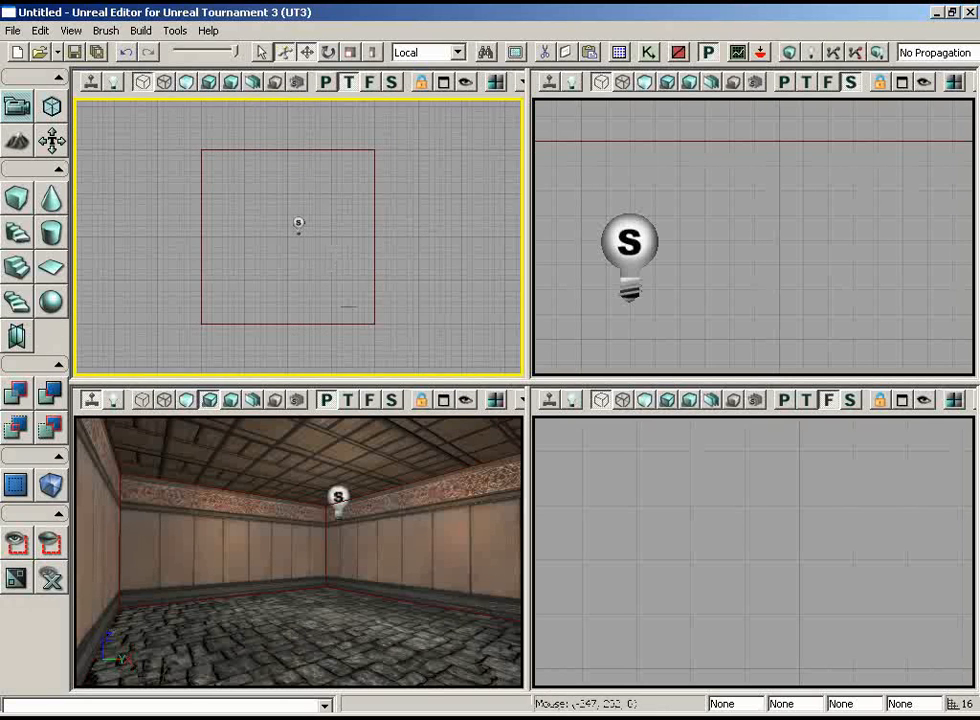
Maximize the perspective viewport, switch it to a top wireframe view, and frame the whole room in it.
click(444, 400)
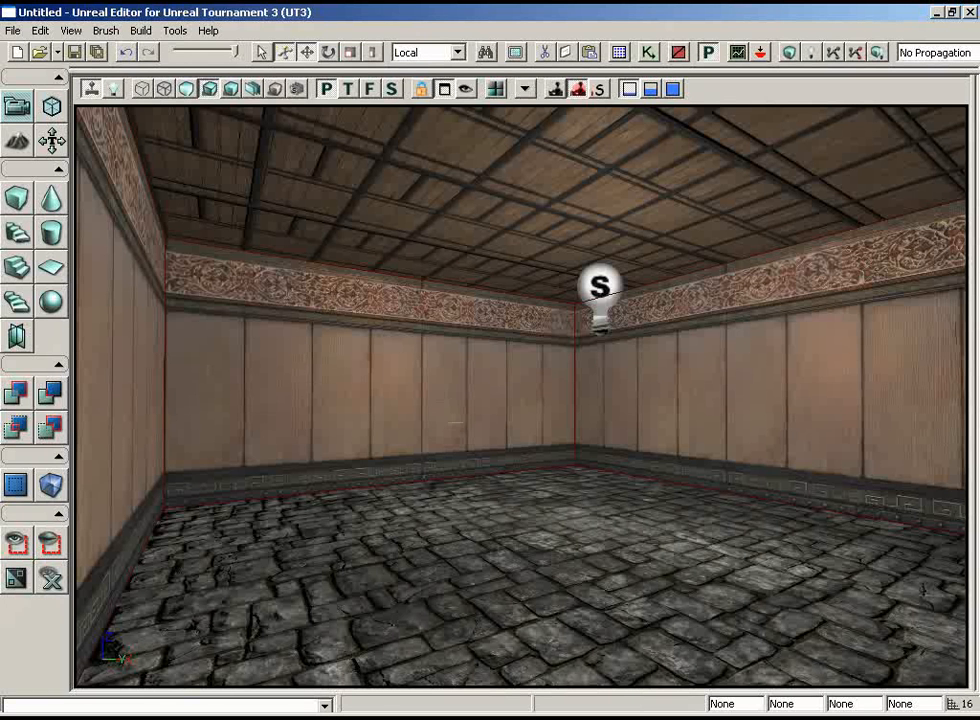
click(349, 90)
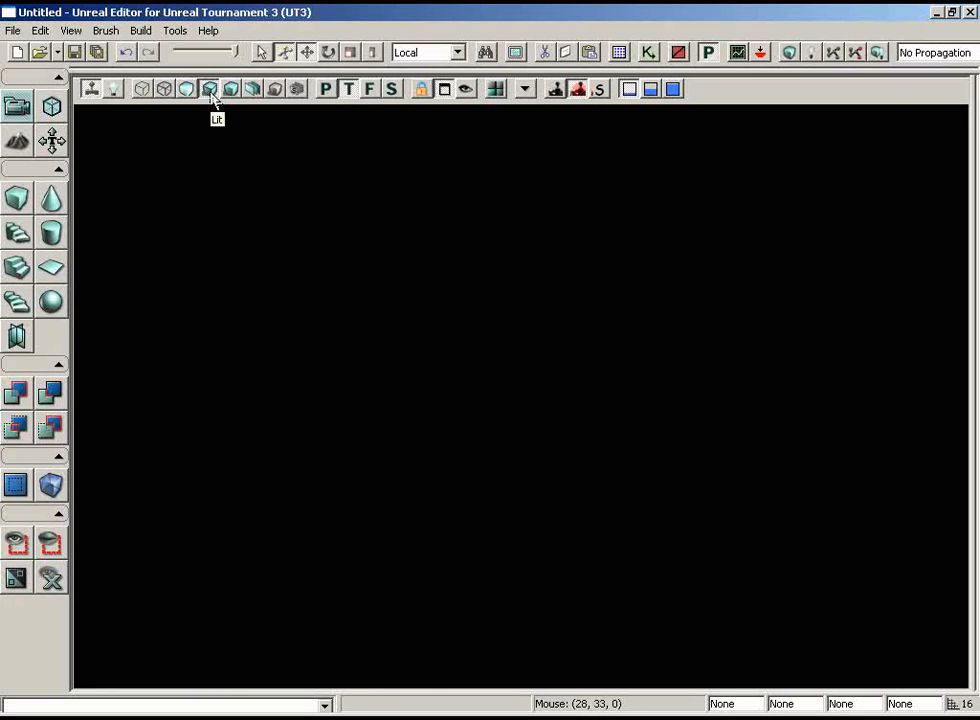
click(143, 91)
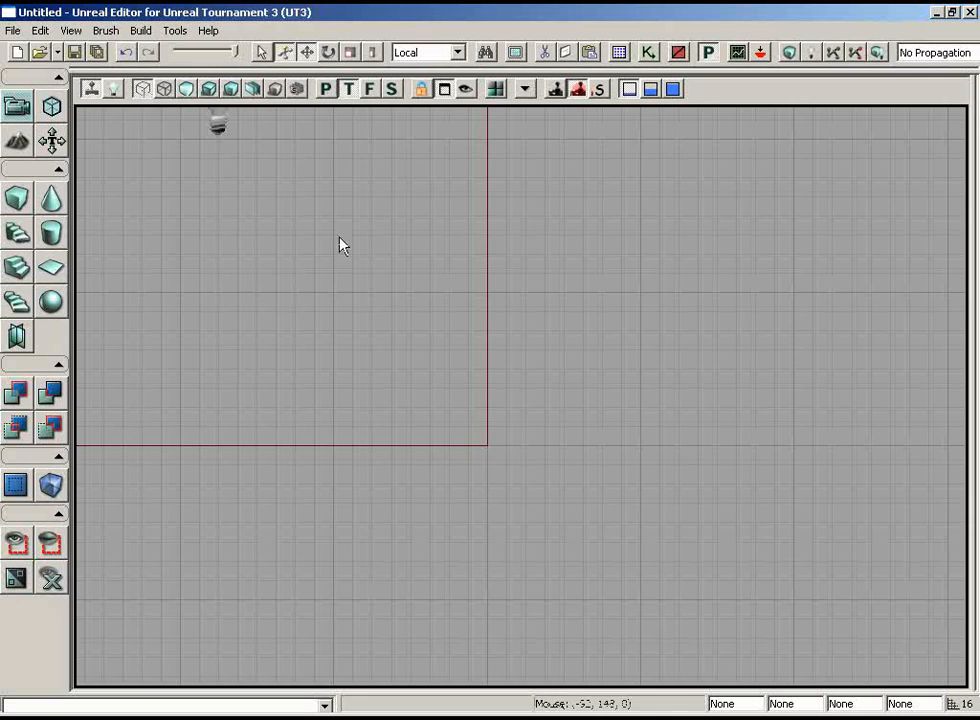
mouse_move(340, 245)
mouse_down()
mouse_move(437, 280)
mouse_move(339, 197)
mouse_move(262, 109)
mouse_up()
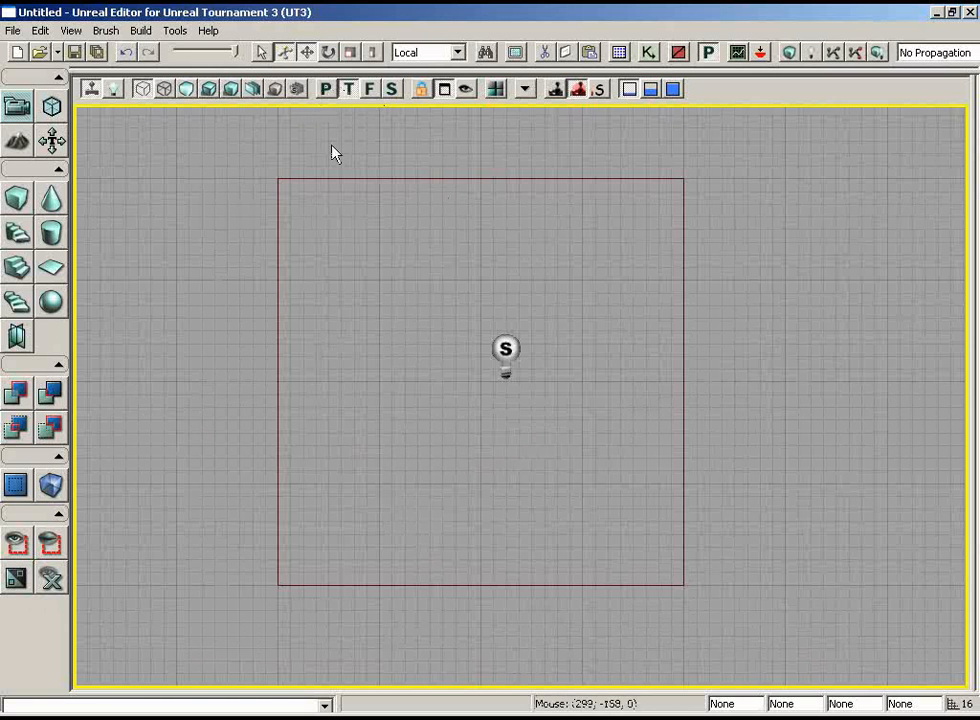
Switch the maximized viewport to the lit perspective view and back to the top wireframe view.
click(326, 89)
click(209, 89)
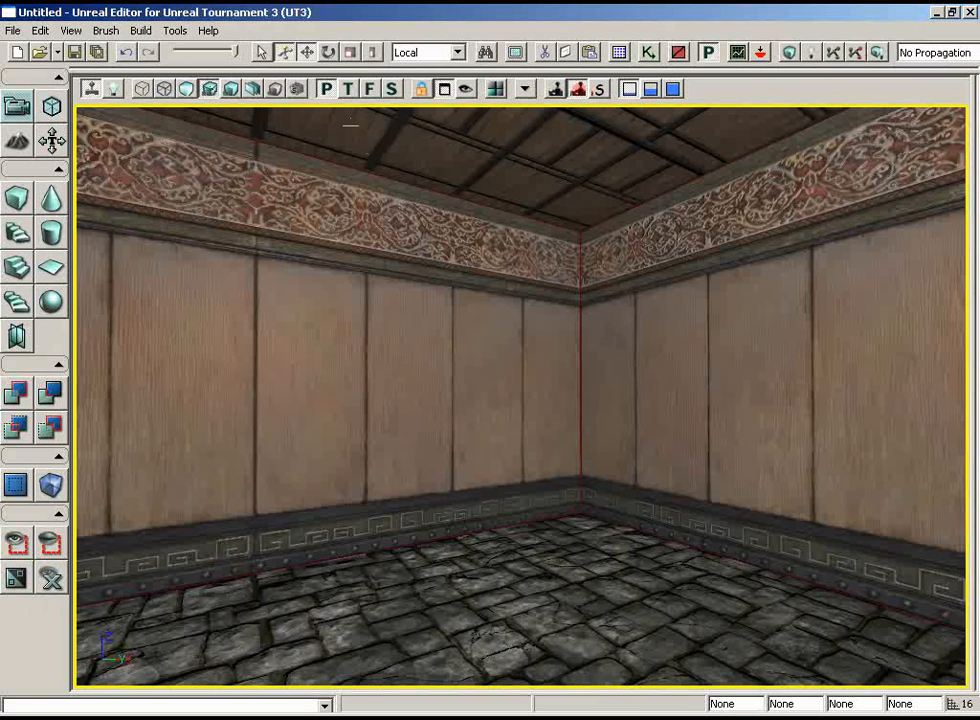
click(348, 89)
click(142, 89)
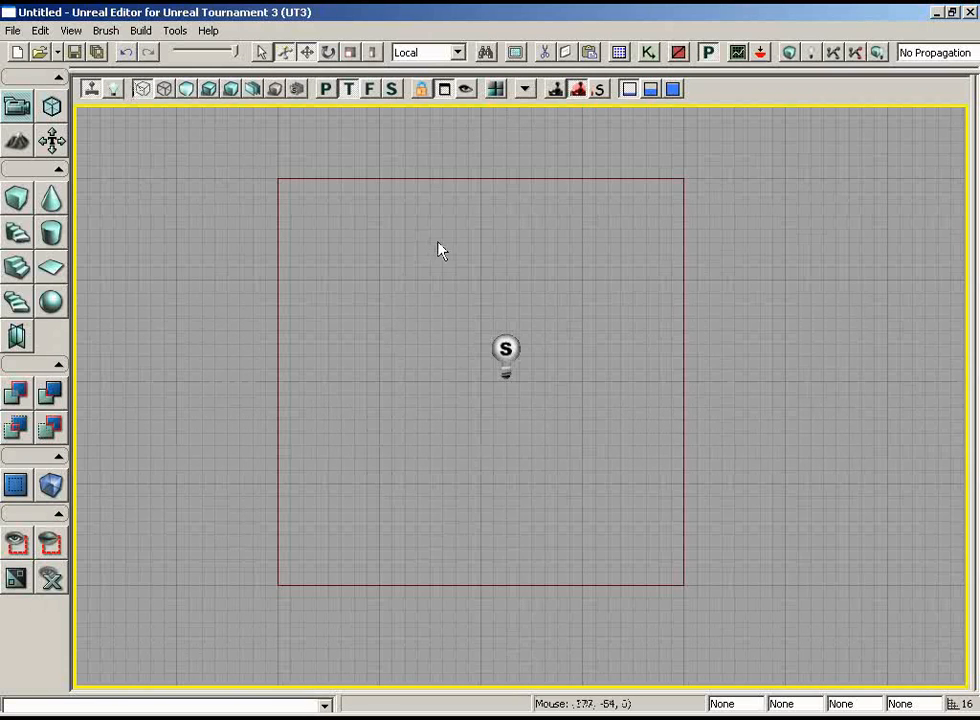
Select the red builder brush and move it off the room to an empty area below and left of it.
scroll(593, 302, down, 5)
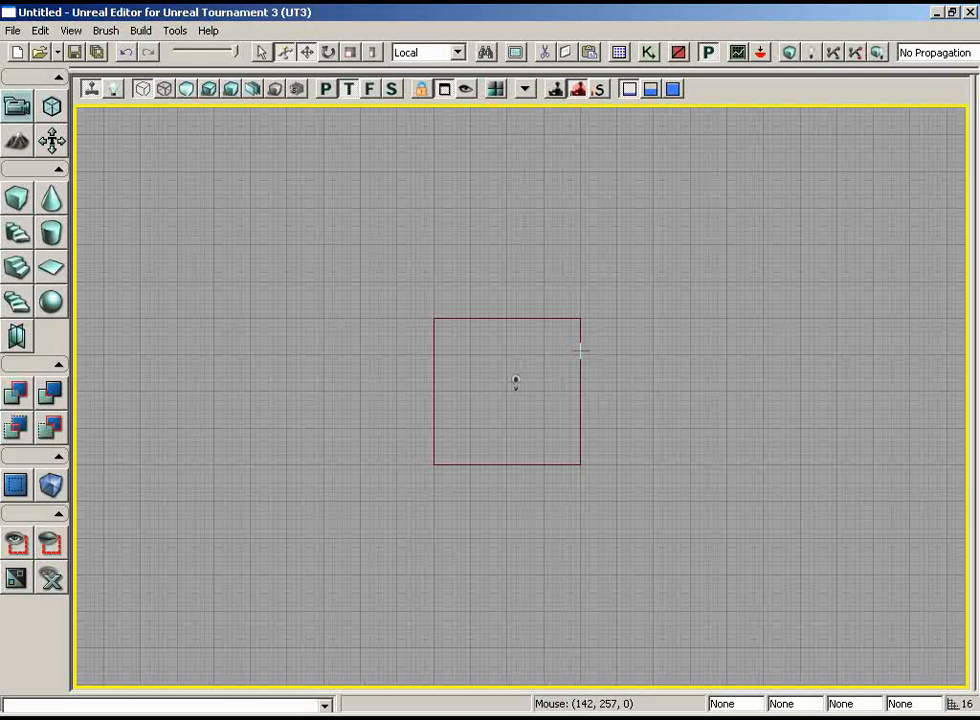
click(580, 350)
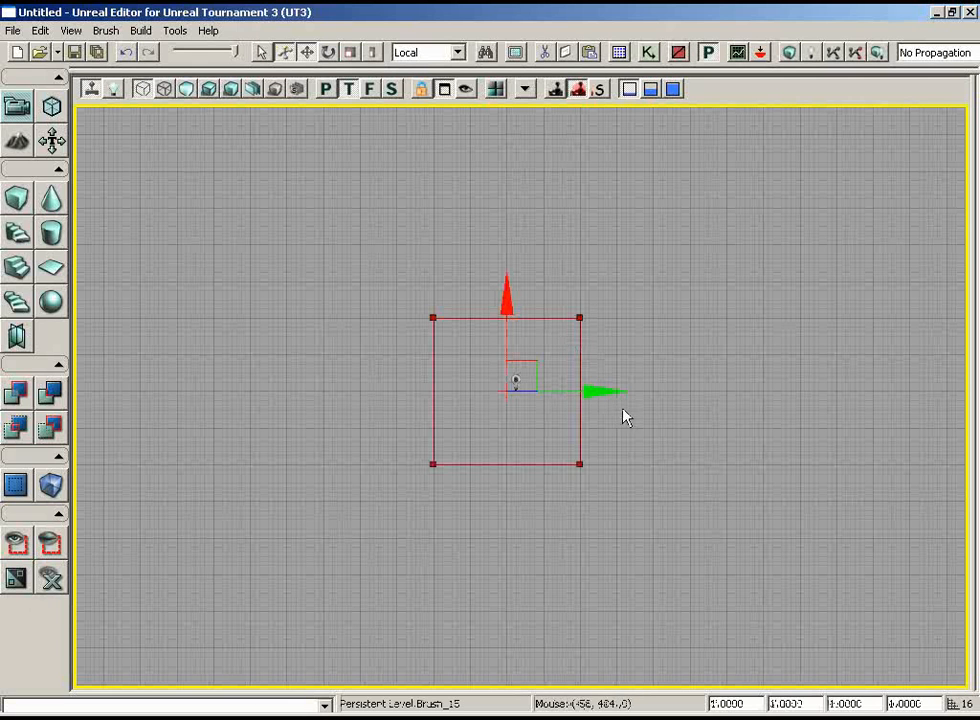
drag(595, 389, 714, 391)
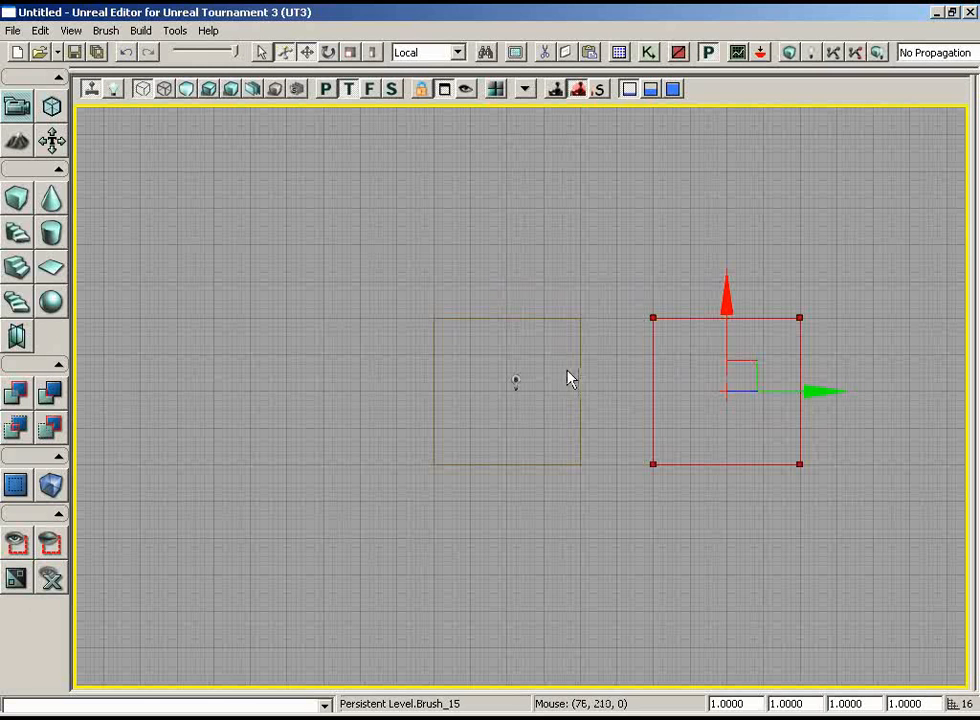
mouse_move(748, 361)
mouse_down()
mouse_move(685, 429)
mouse_move(242, 520)
mouse_up()
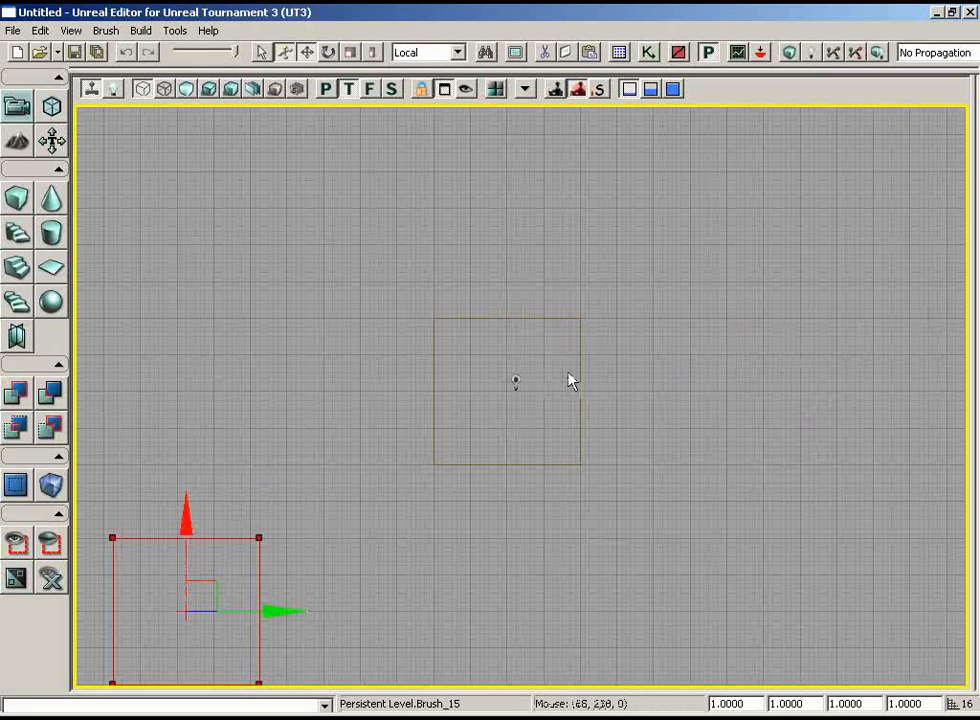
Select the room's subtractive brush together with the light inside it.
click(515, 381)
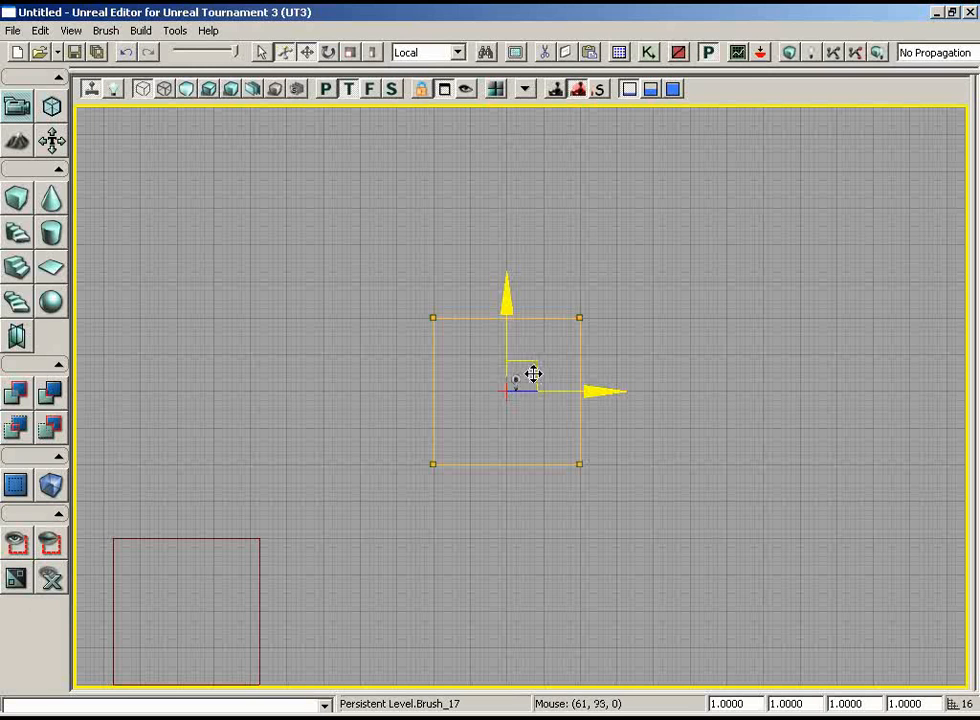
mouse_move(368, 265)
ctrl+alt+mouse_down()
mouse_move(381, 310)
mouse_move(455, 389)
mouse_move(547, 418)
ctrl+alt+mouse_up()
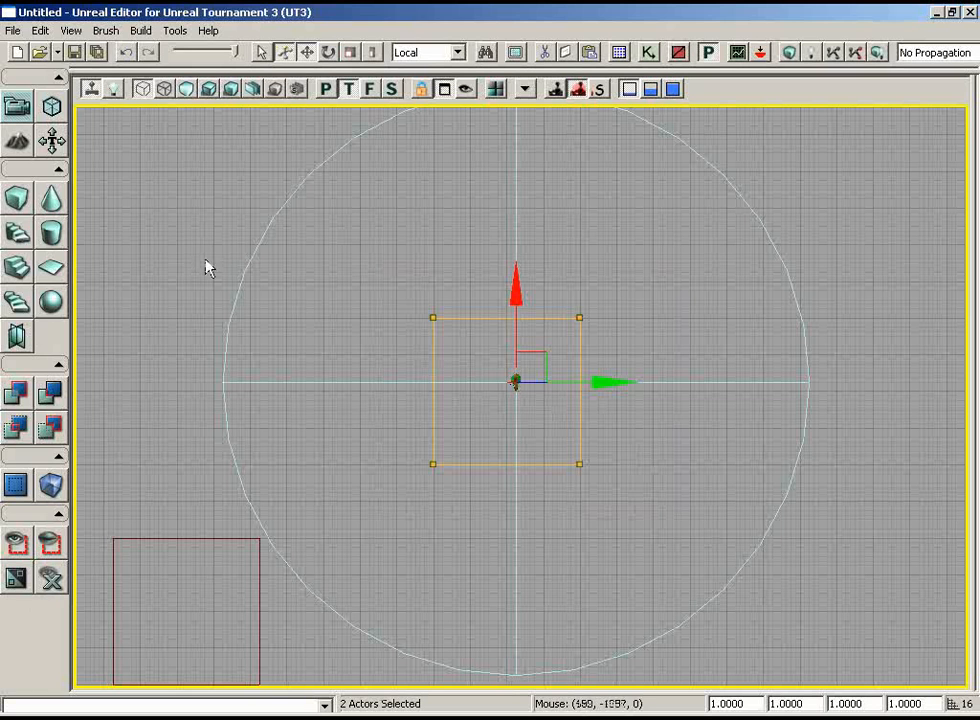
click(36, 31)
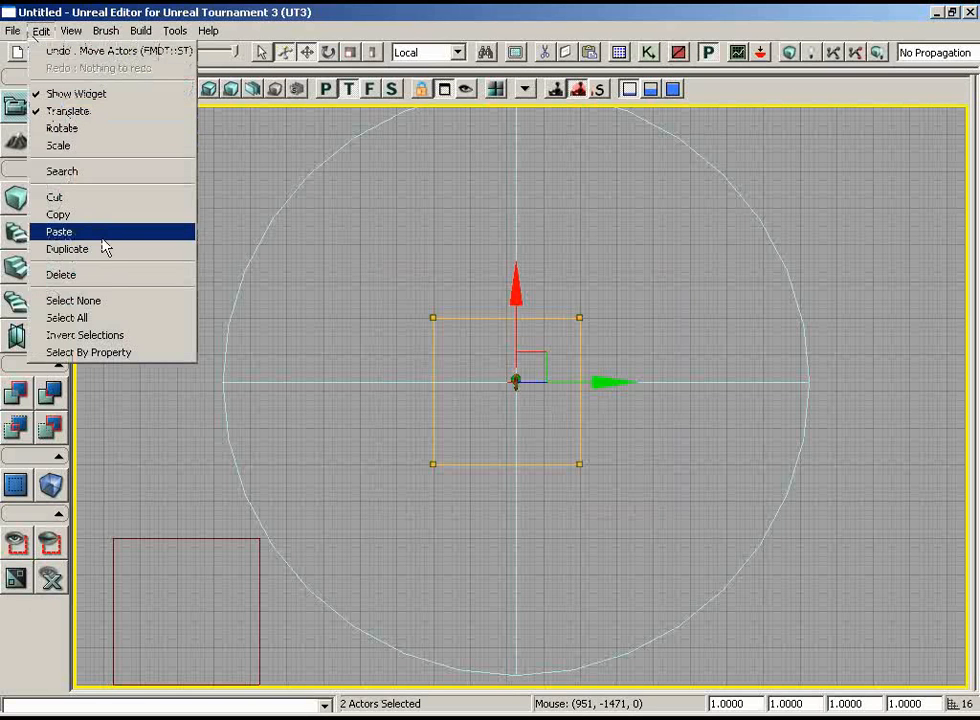
click(782, 88)
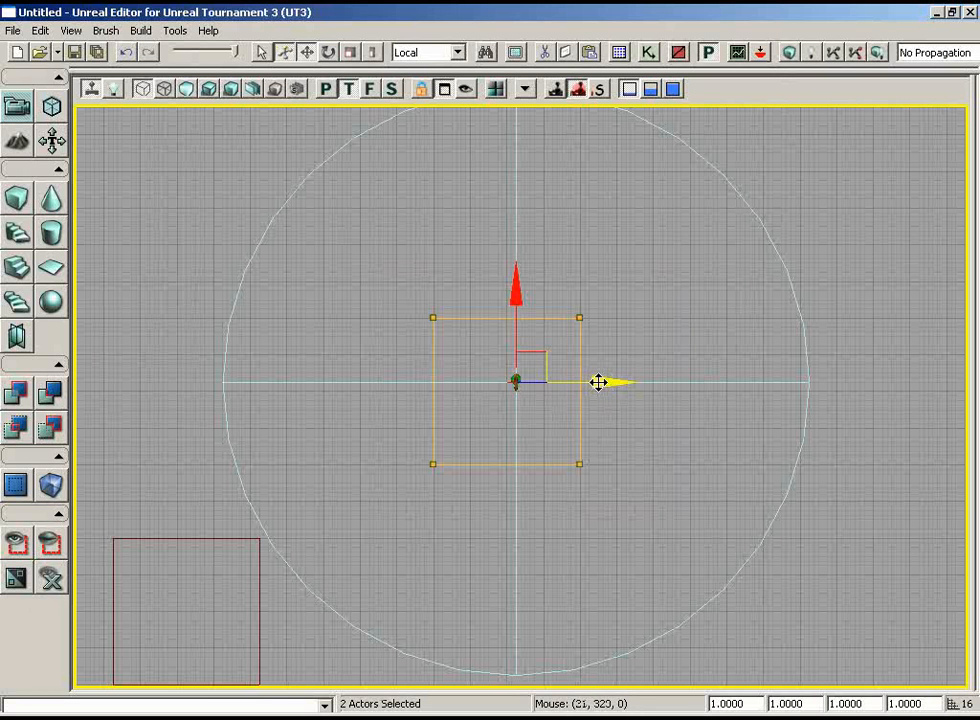
Duplicate the selected room and light along the green axis, leaving a narrow gap to the right of the original room.
drag(598, 382, 698, 382)
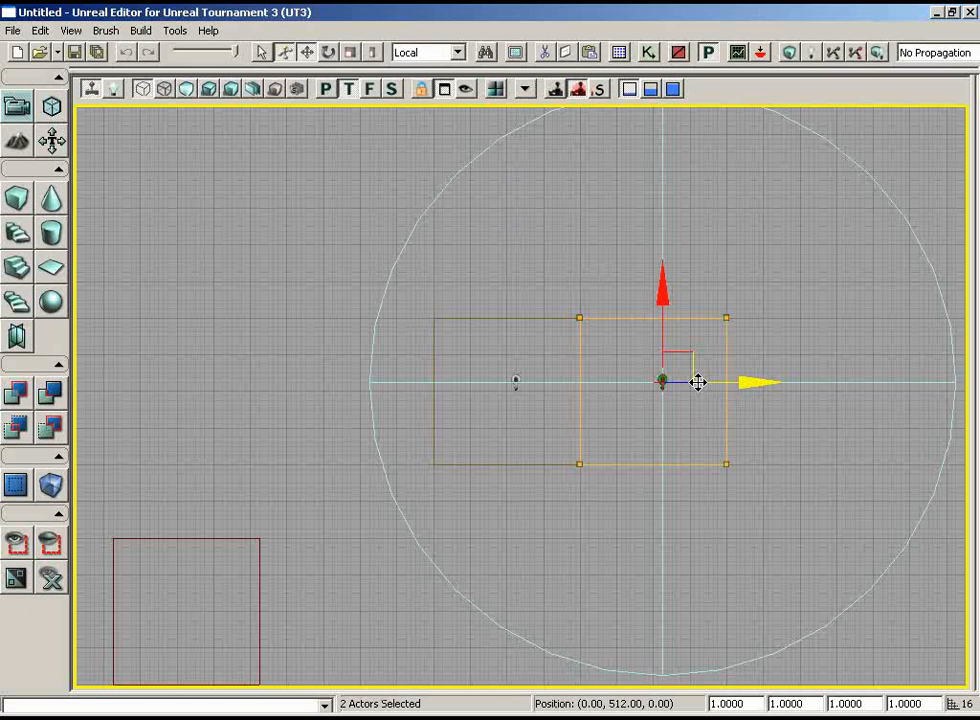
mouse_move(698, 382)
mouse_down()
mouse_move(720, 382)
mouse_move(587, 378)
mouse_move(698, 378)
mouse_move(630, 378)
mouse_move(693, 378)
mouse_move(632, 372)
mouse_move(657, 372)
mouse_up()
mouse_move(620, 372)
mouse_down()
mouse_move(532, 368)
mouse_move(625, 368)
mouse_up()
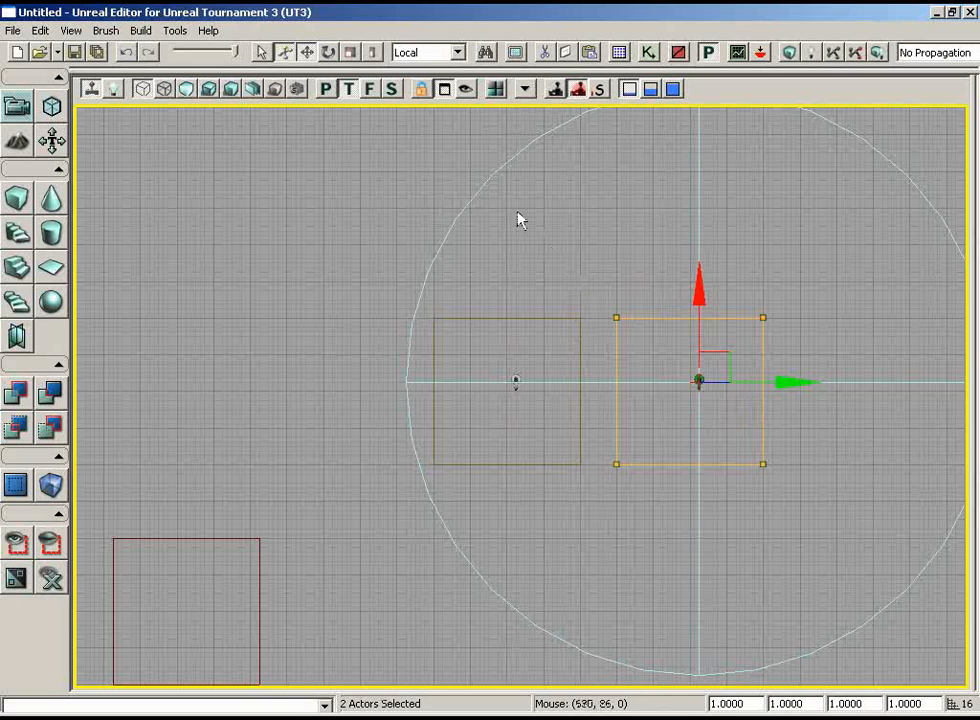
Delete the copied room and its light, and duplicate the original room and light again 640 units along the green axis.
mouse_move(564, 378)
mouse_down()
mouse_move(496, 395)
mouse_move(502, 378)
mouse_up()
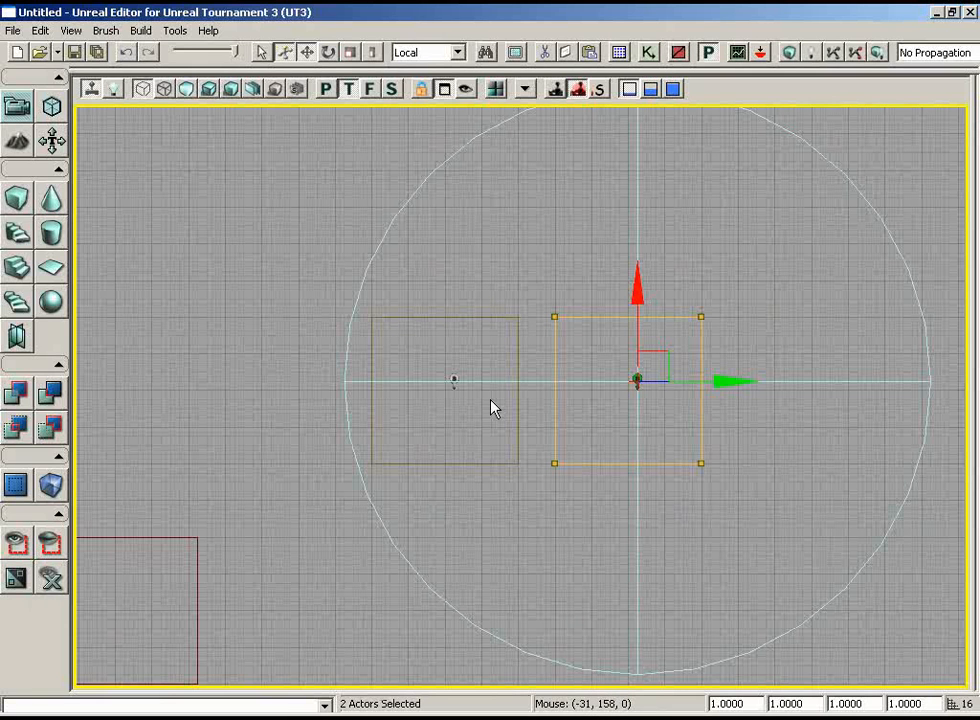
key(Delete)
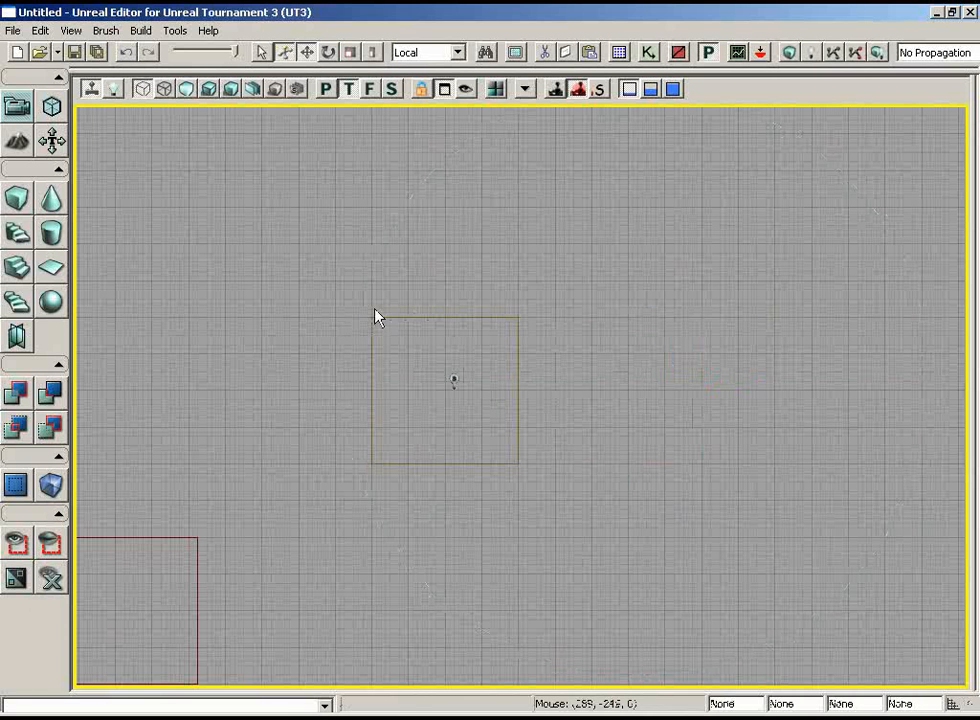
ctrl+alt+drag(306, 257, 518, 485)
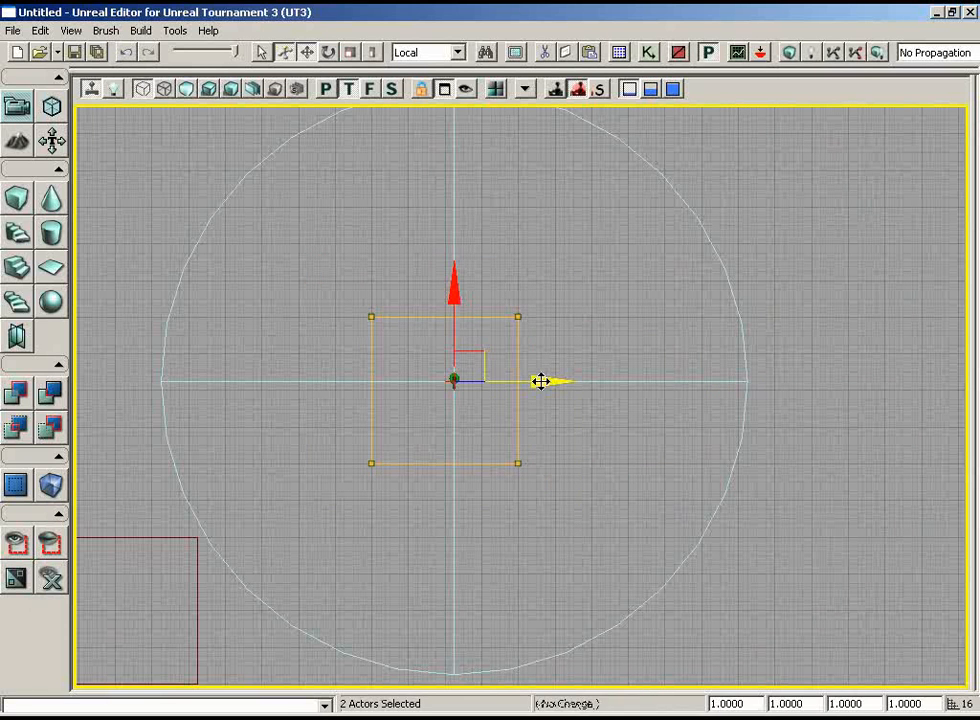
drag(540, 381, 646, 381)
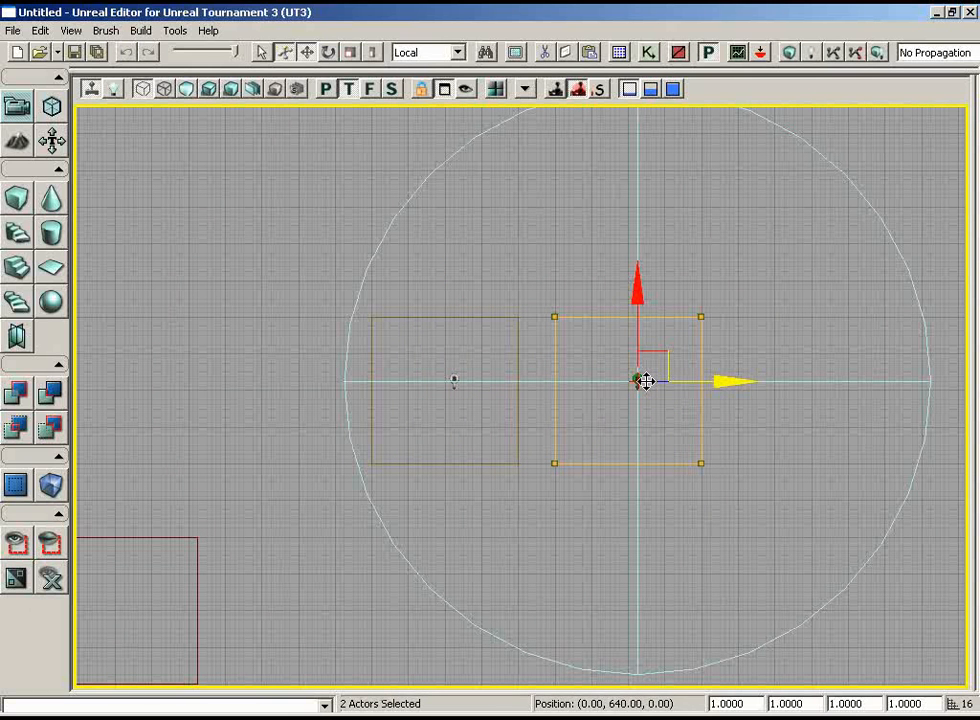
drag(646, 381, 646, 381)
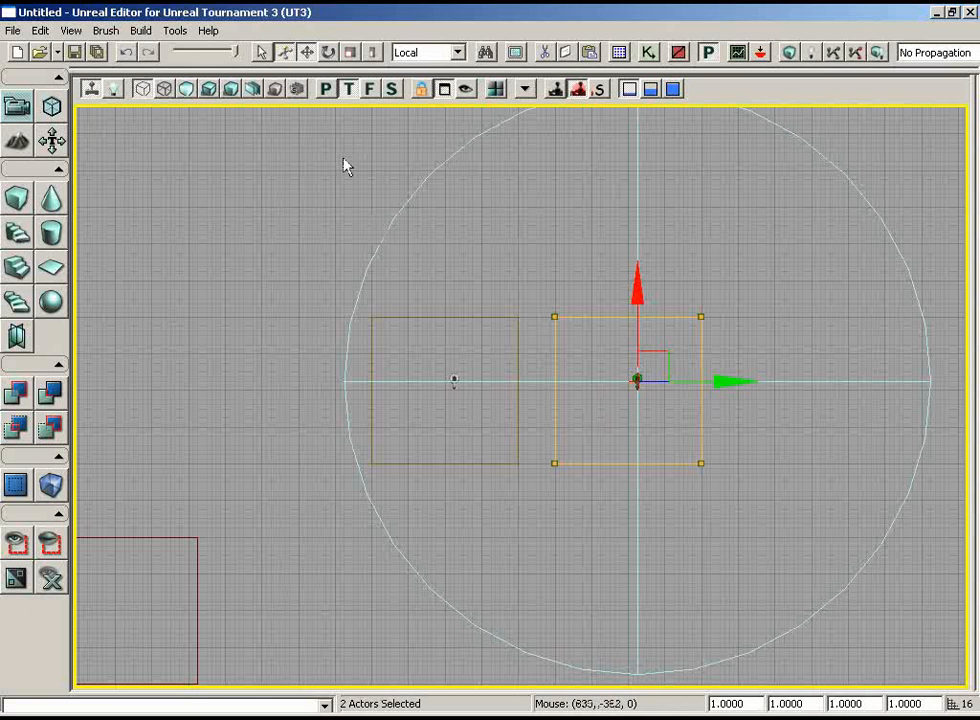
Rebuild the level geometry in the lit perspective view and dismiss the map check report.
click(330, 89)
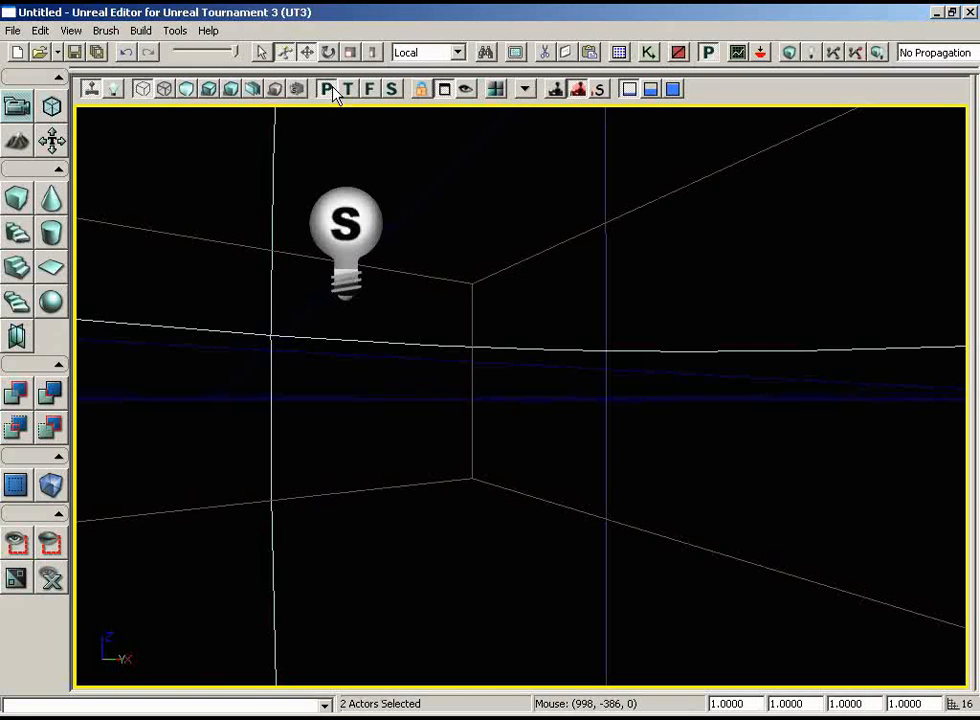
click(209, 89)
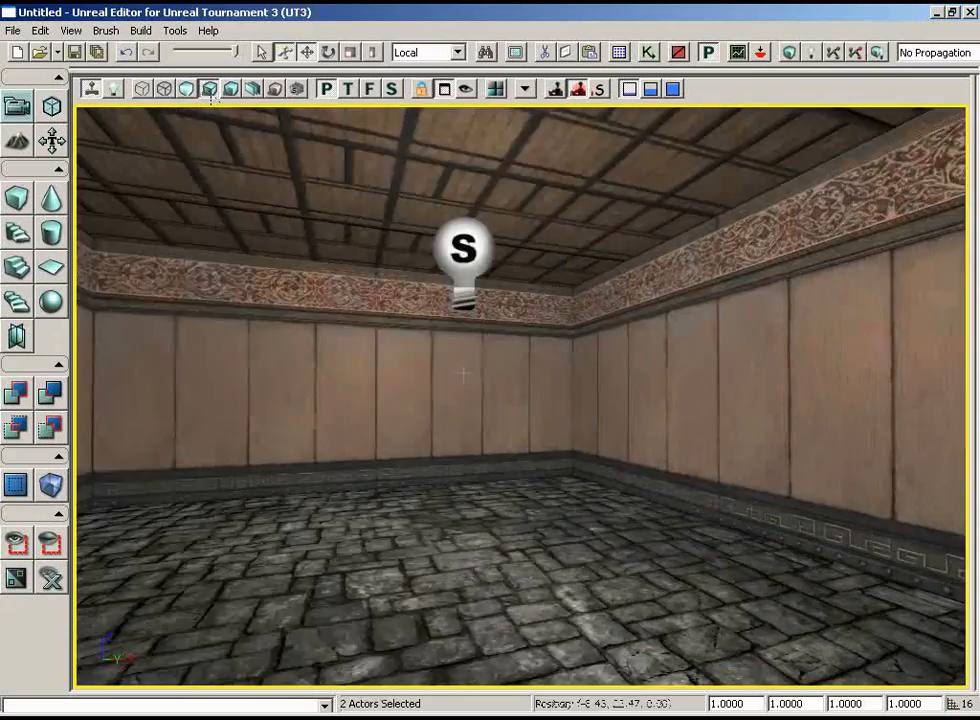
mouse_move(463, 375)
mouse_down()
mouse_move(365, 410)
mouse_move(443, 298)
mouse_move(526, 296)
mouse_move(521, 107)
mouse_move(521, 177)
mouse_move(402, 383)
mouse_move(667, 632)
mouse_move(486, 632)
mouse_move(440, 685)
mouse_move(448, 688)
mouse_move(503, 389)
mouse_move(551, 306)
mouse_up()
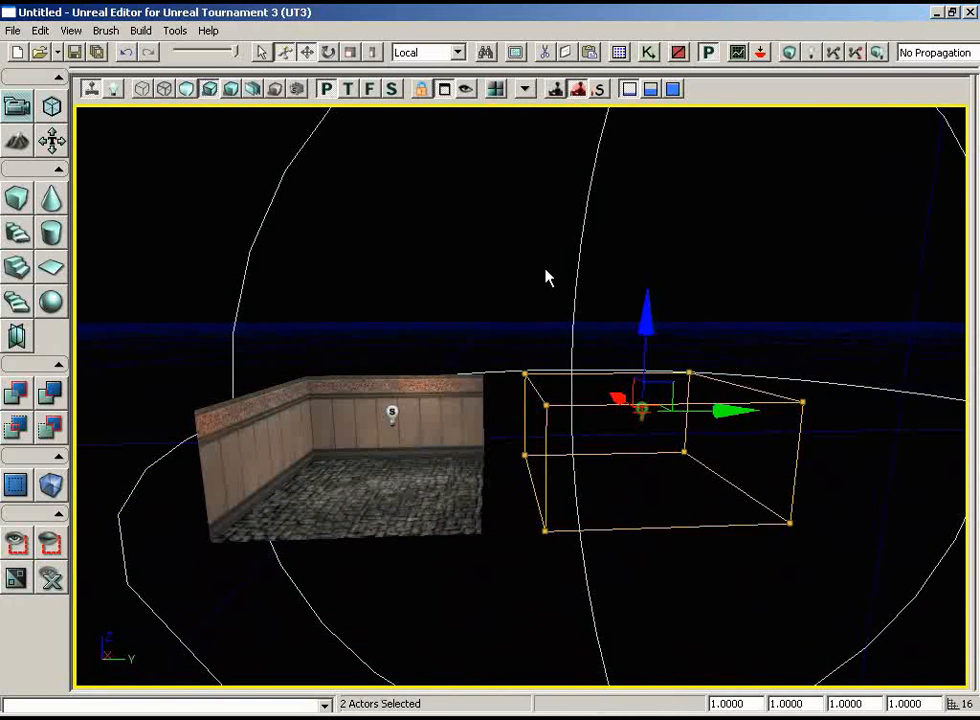
drag(597, 360, 617, 369)
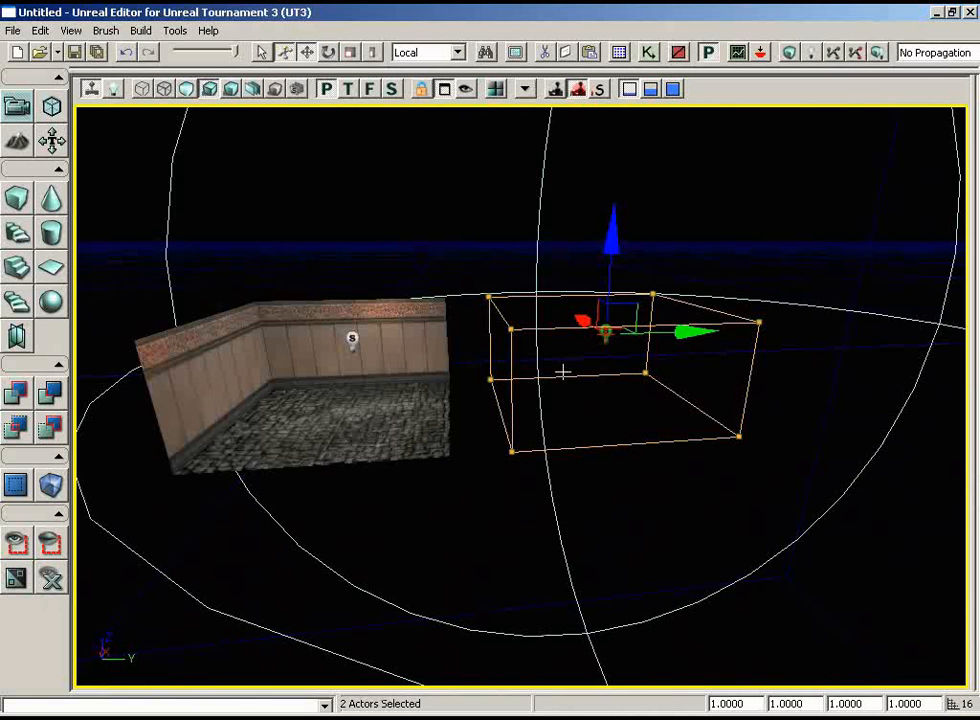
click(789, 53)
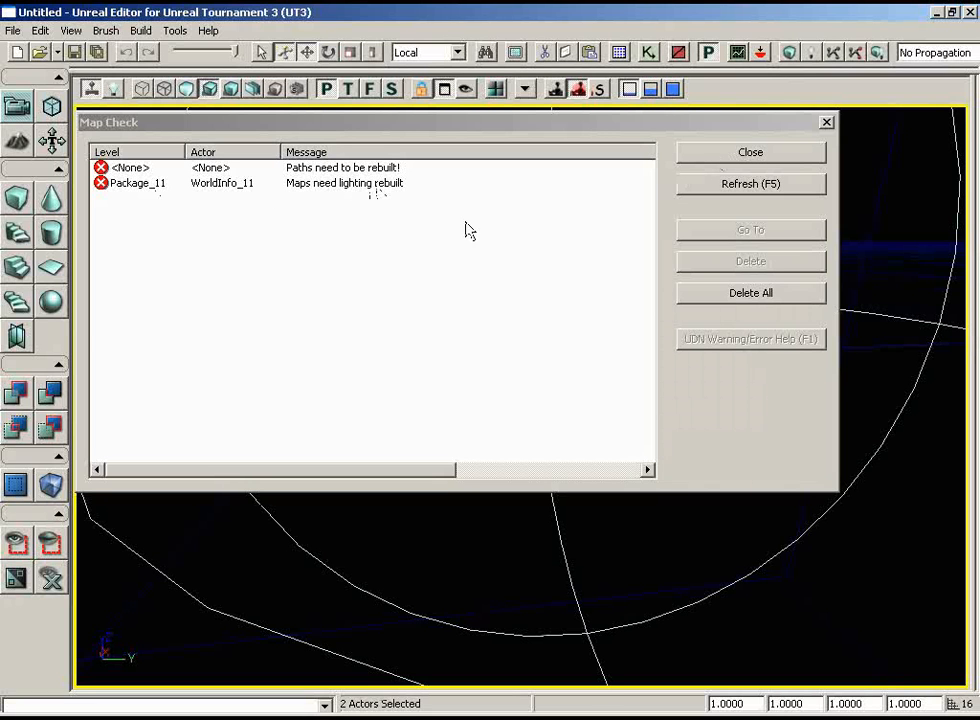
click(724, 155)
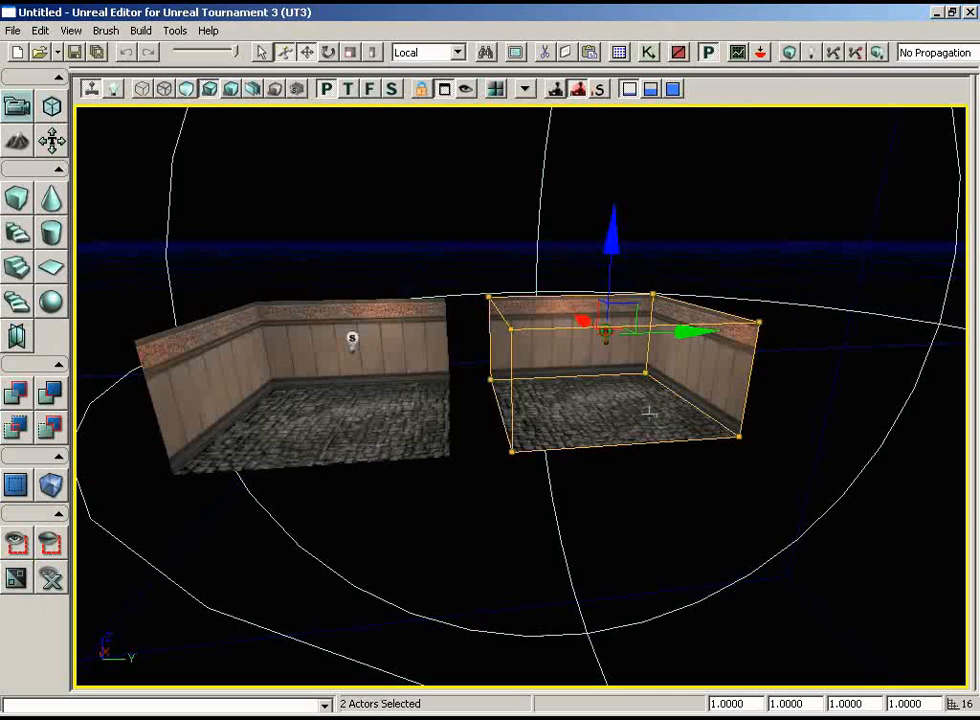
Deselect the duplicated room and light, and examine the walls, floor and ceiling of both rooms from inside and outside.
drag(606, 426, 530, 205)
click(579, 234)
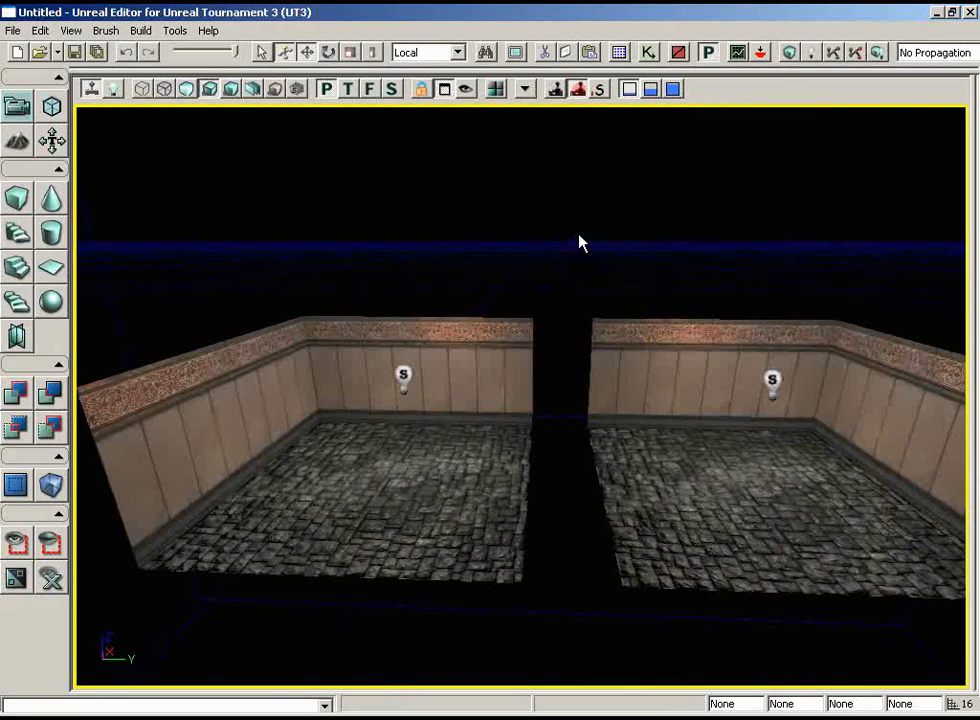
drag(687, 562, 690, 112)
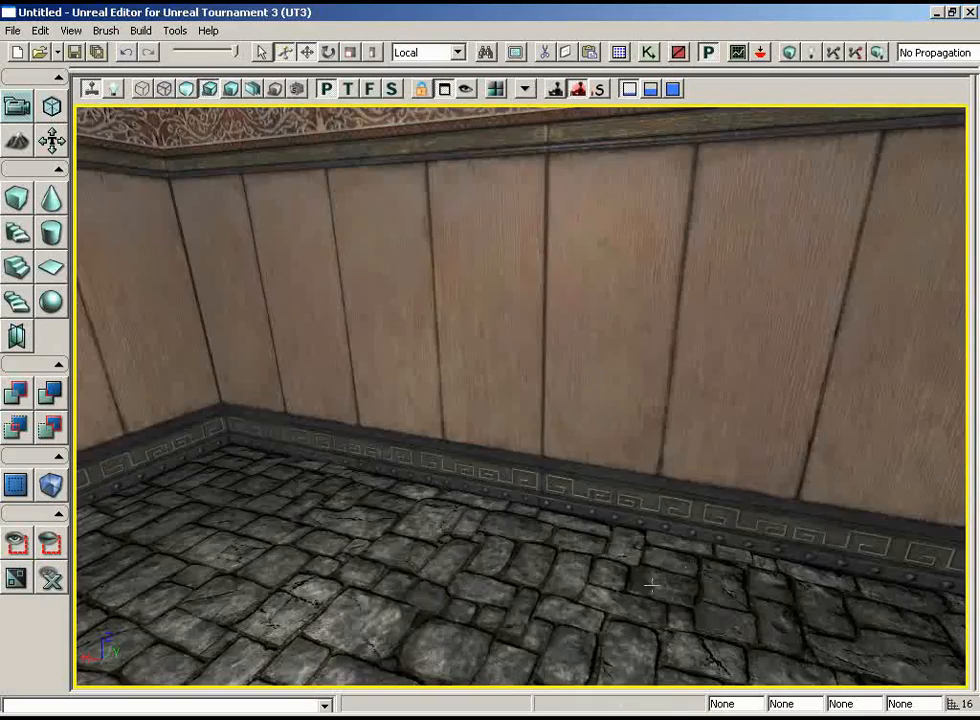
right_drag(628, 565, 689, 488)
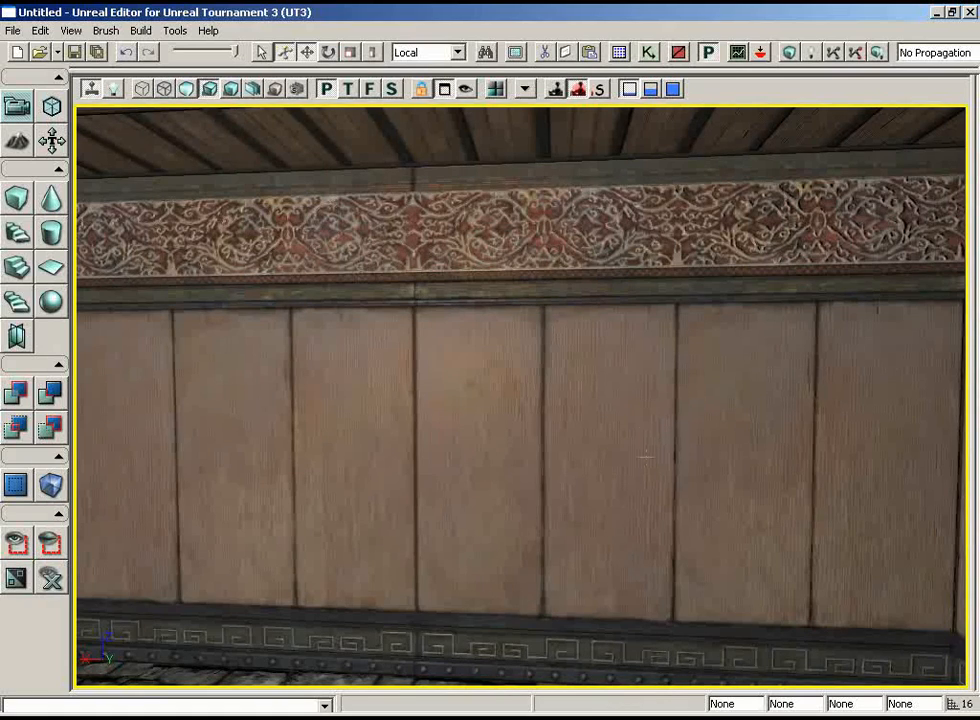
drag(646, 456, 308, 277)
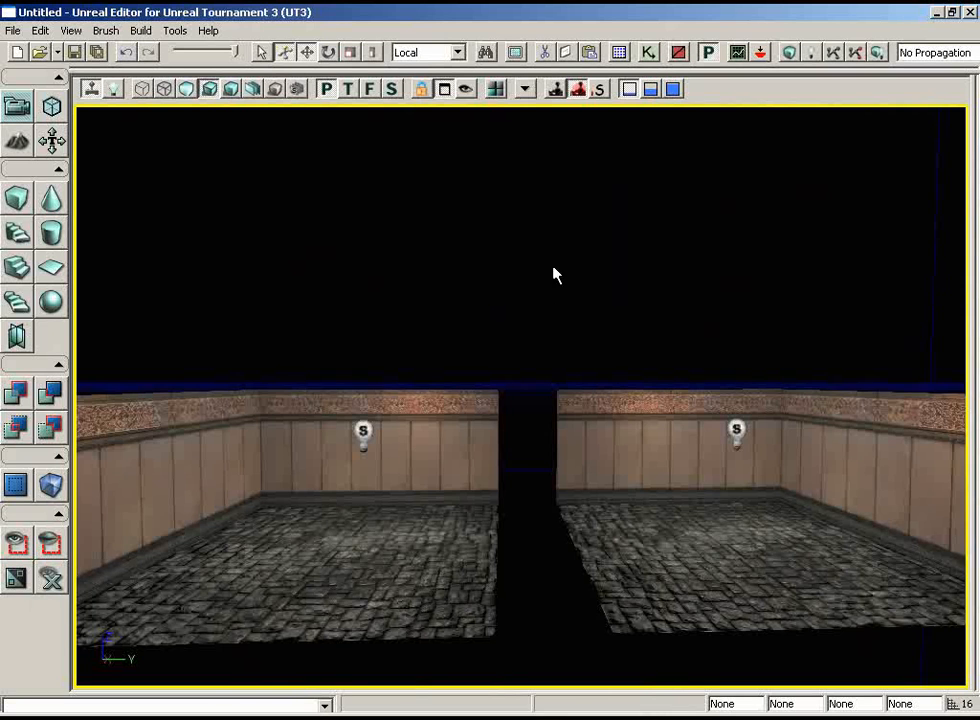
scroll(556, 276, down, 3)
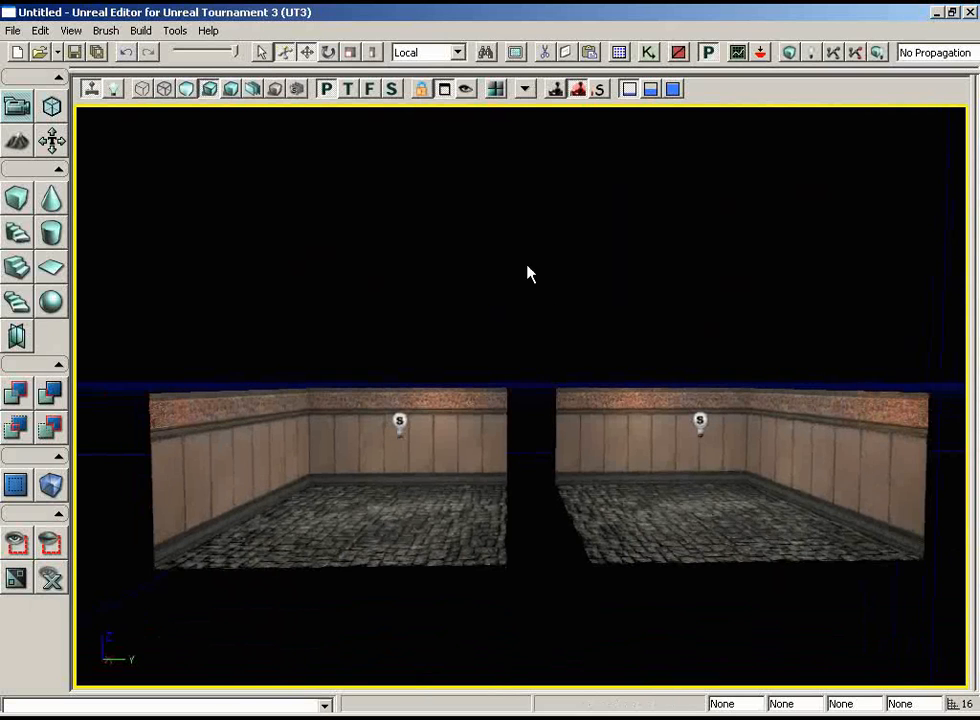
Build a cube builder brush with X 256, Y 128 and Z 192.
right_click(28, 207)
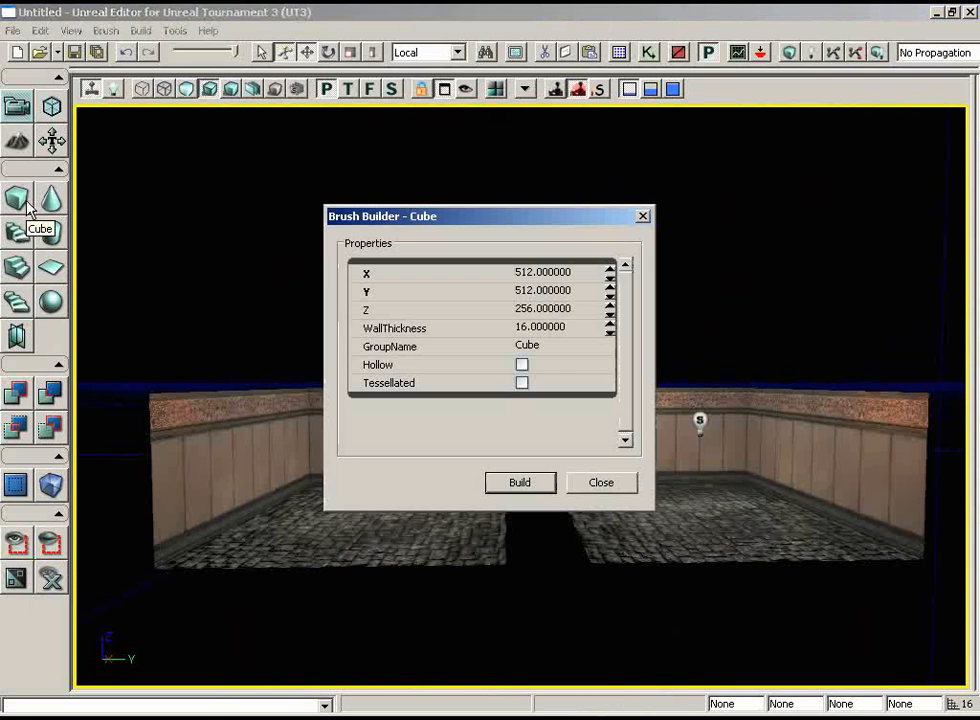
click(533, 272)
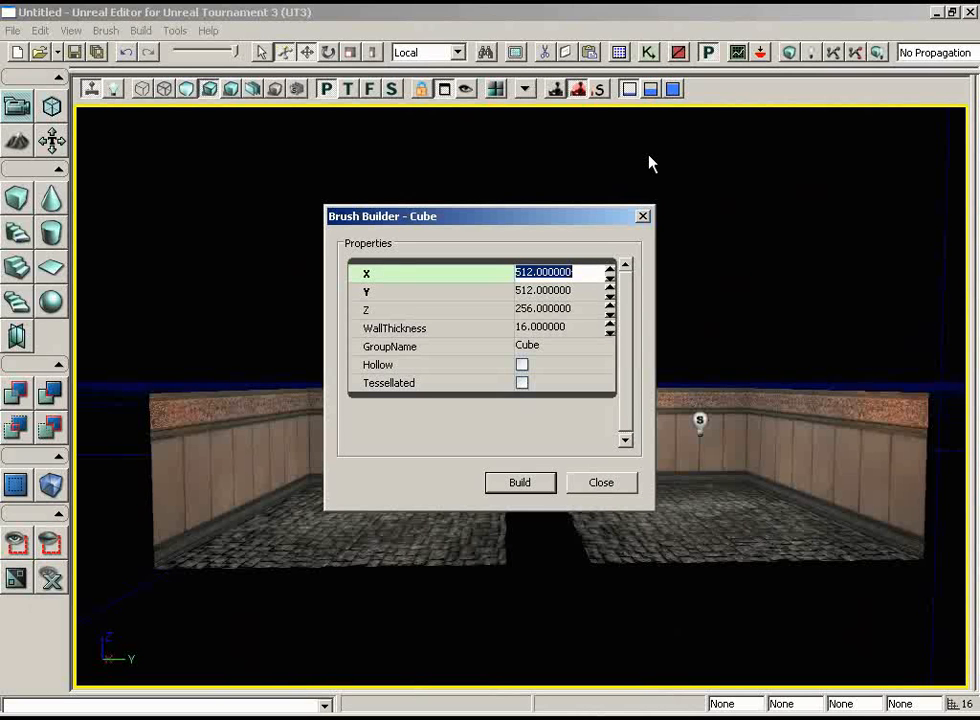
text(256)
key(Tab)
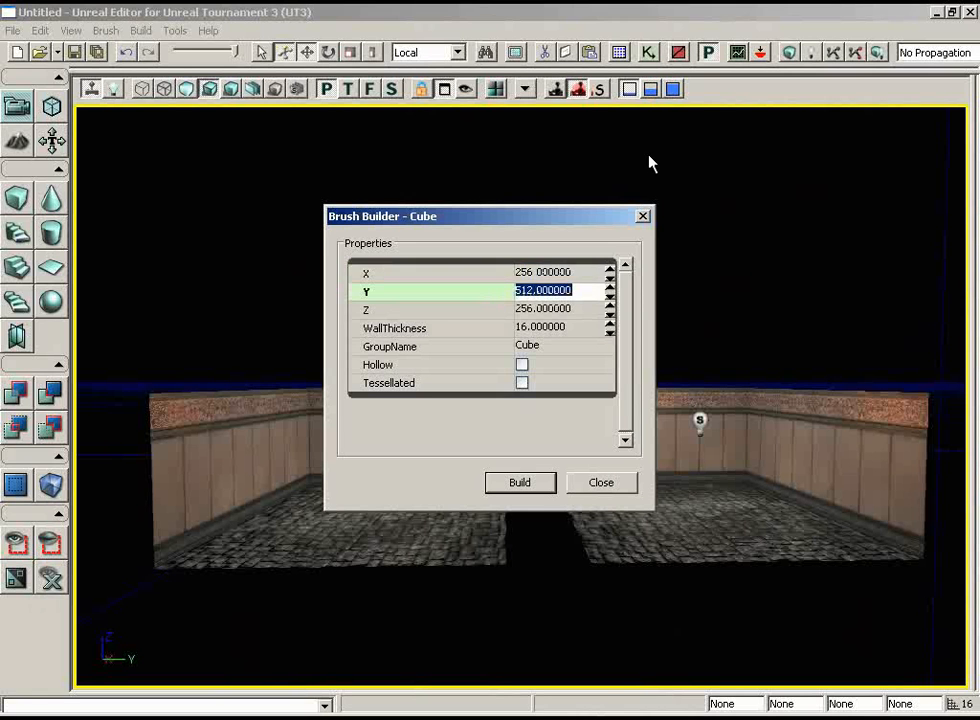
text(1)
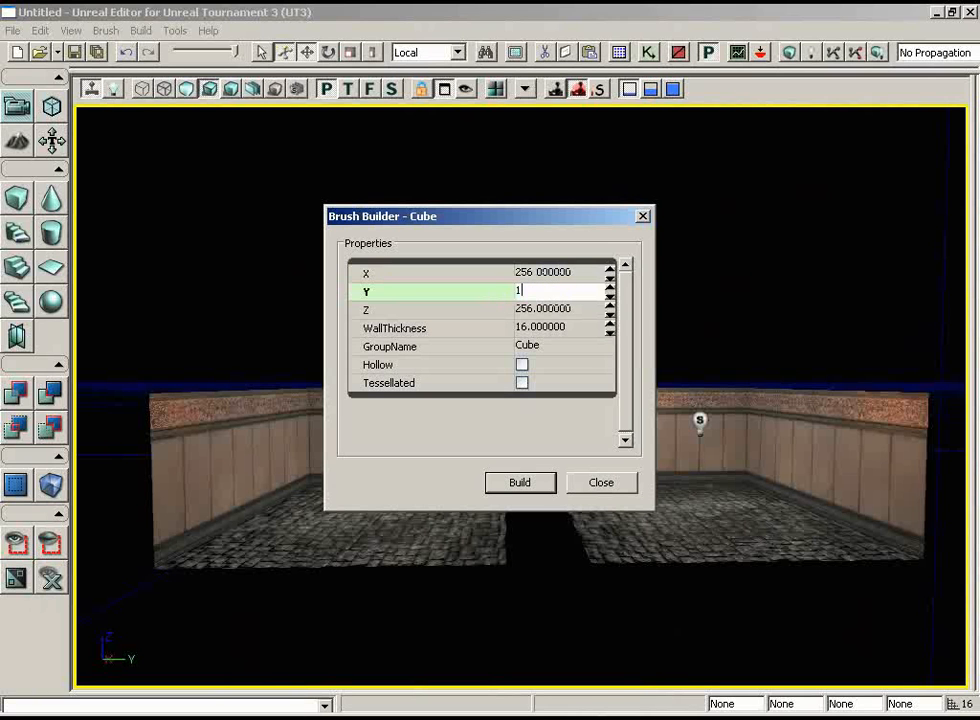
text(28)
key(Tab)
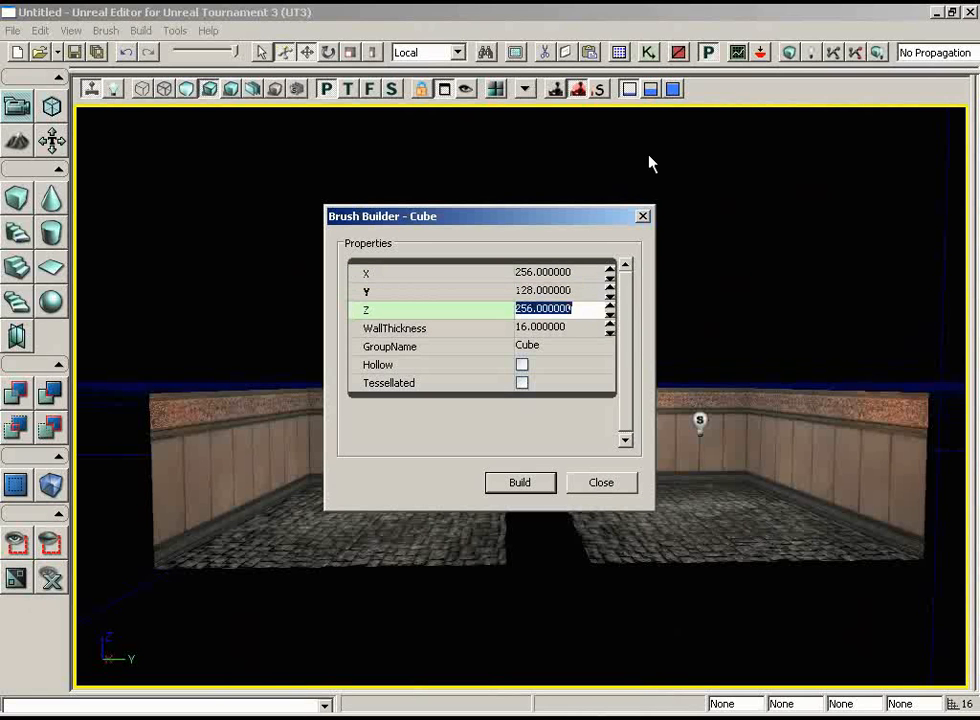
text(192)
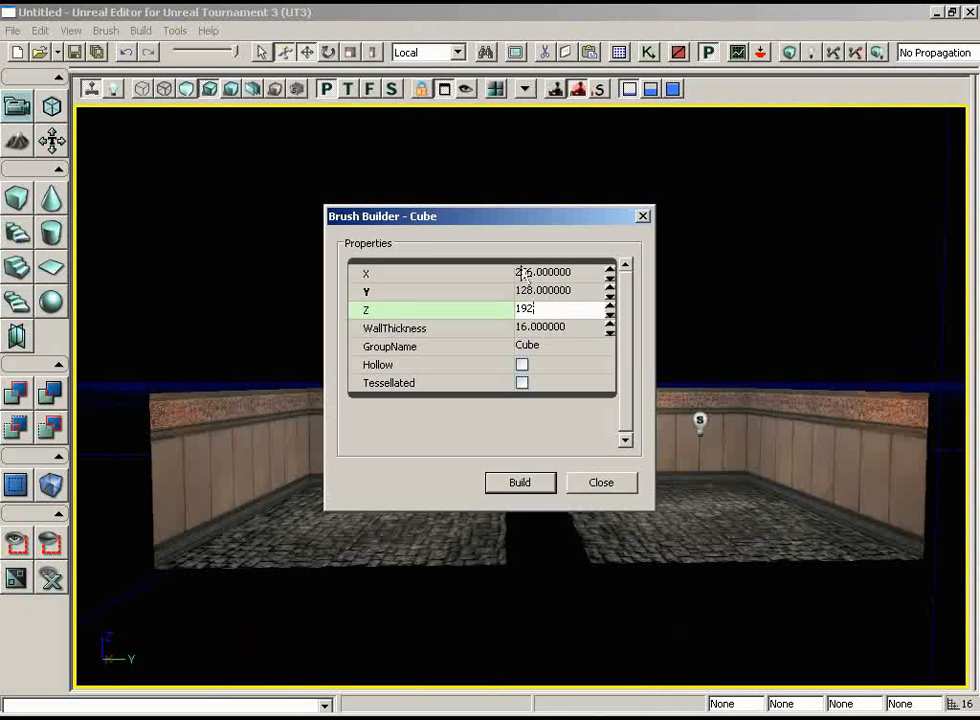
click(540, 483)
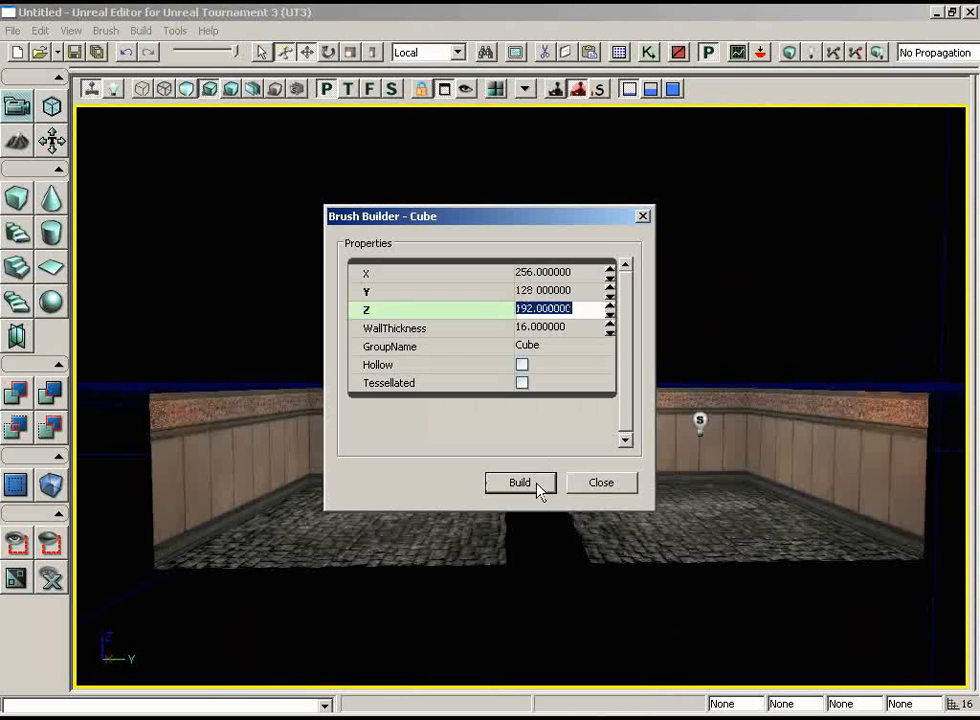
click(615, 484)
Move the red builder brush into the gap between the two rooms in the top wireframe view.
mouse_move(665, 356)
mouse_down()
mouse_move(608, 339)
mouse_move(494, 348)
mouse_move(625, 348)
mouse_up()
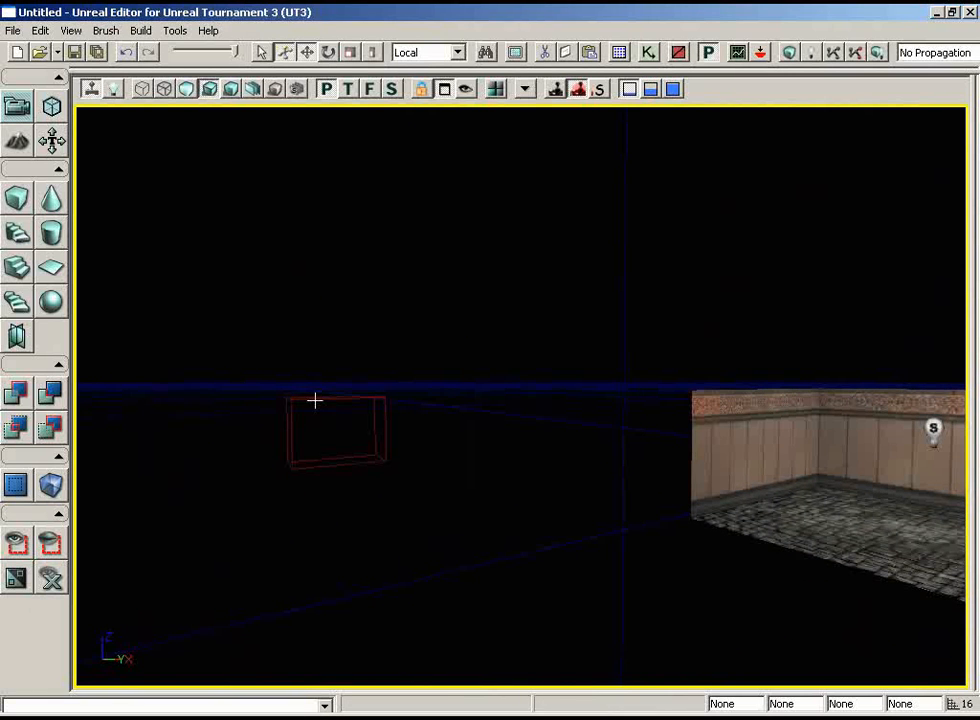
click(351, 89)
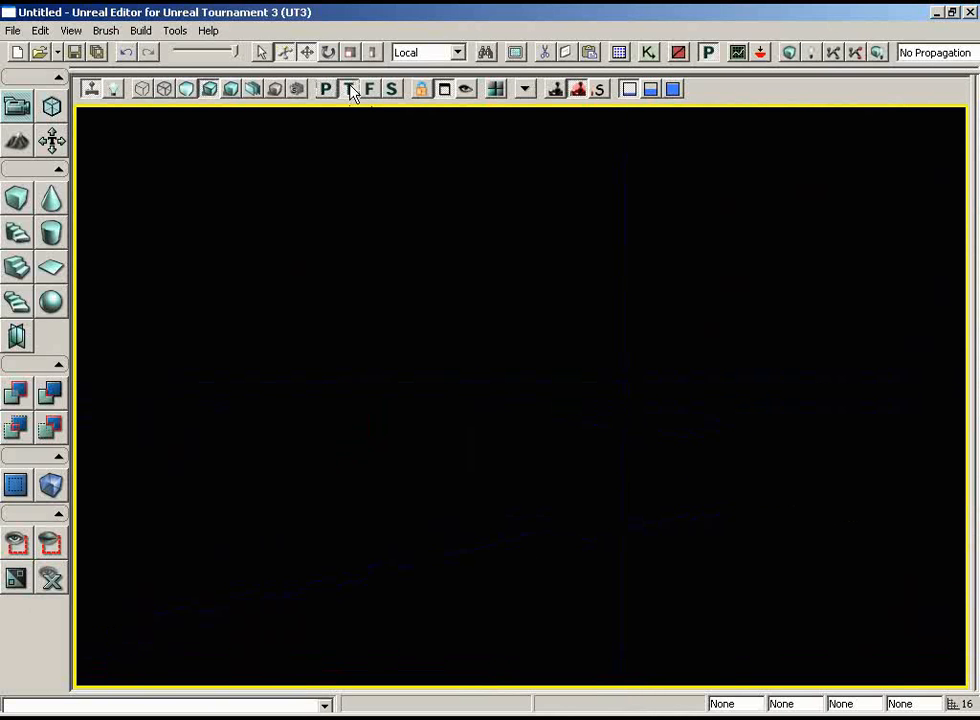
click(146, 90)
mouse_move(470, 227)
mouse_down()
mouse_move(507, 303)
mouse_move(471, 193)
mouse_up()
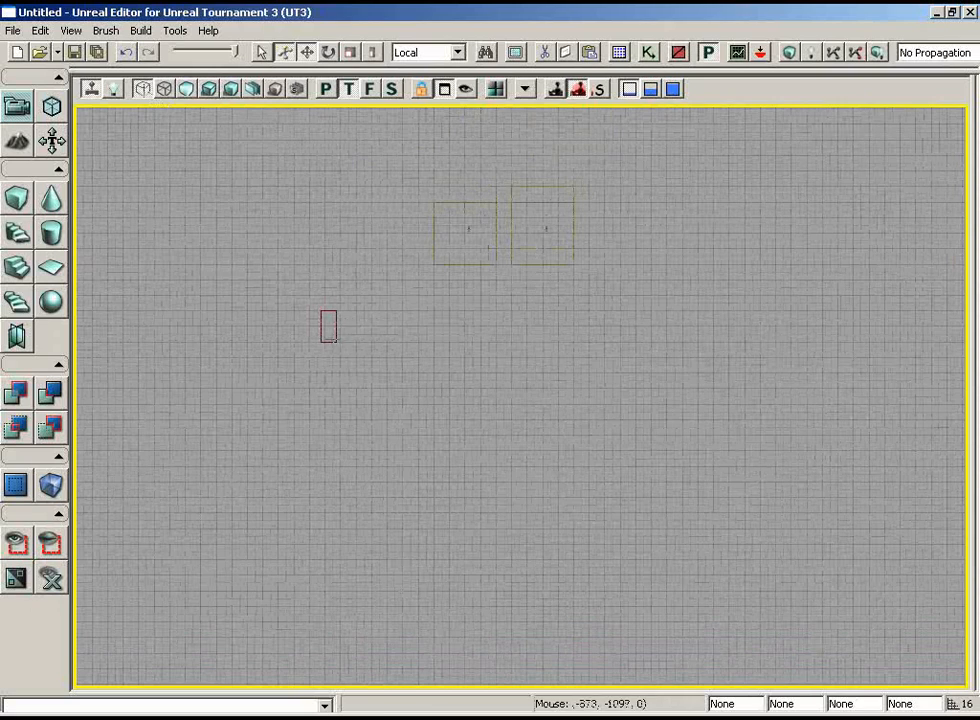
click(336, 327)
mouse_move(486, 303)
mouse_down()
mouse_move(484, 367)
mouse_move(462, 340)
mouse_move(462, 419)
mouse_up()
mouse_move(179, 445)
mouse_down()
mouse_move(273, 422)
mouse_move(499, 245)
mouse_move(488, 265)
mouse_up()
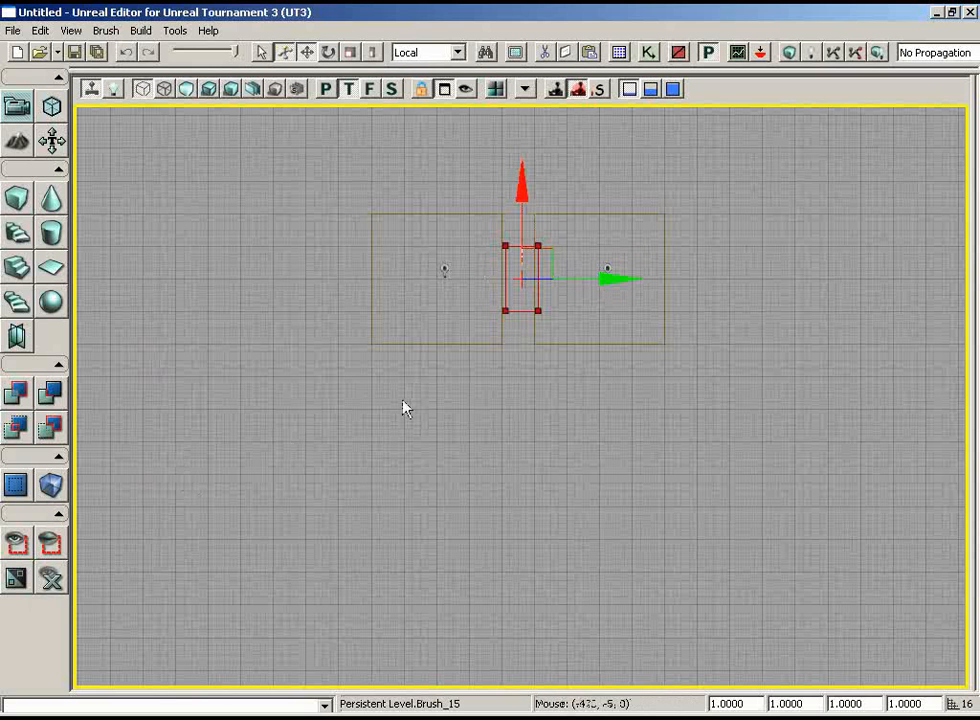
Rebuild the cube builder brush with X 128 and Y 256 so that it spans the gap into both rooms.
right_click(15, 203)
click(540, 271)
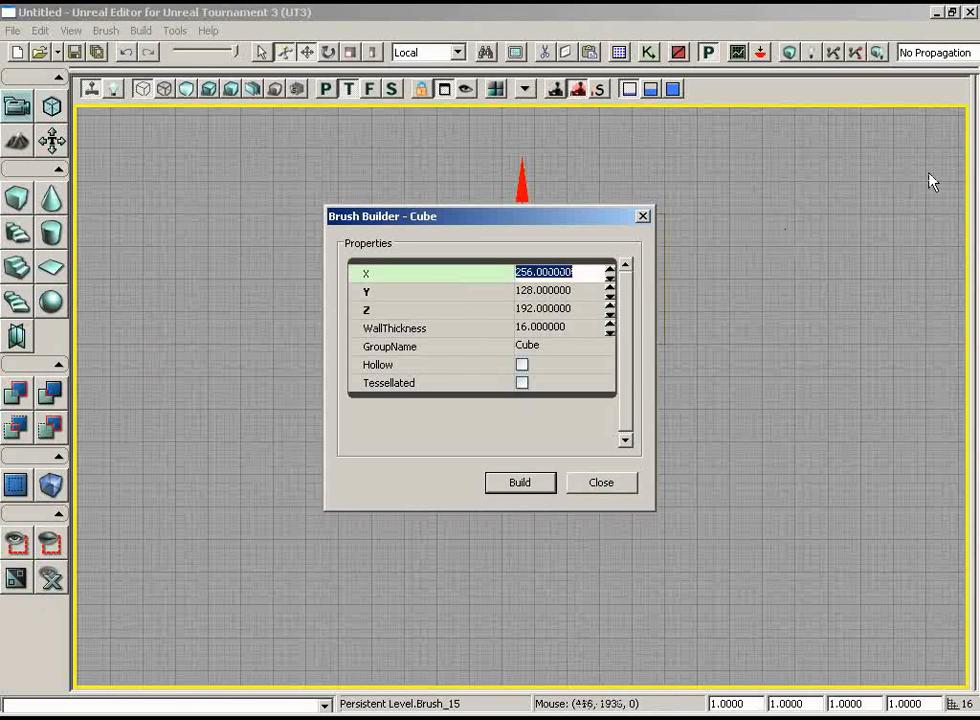
text(128)
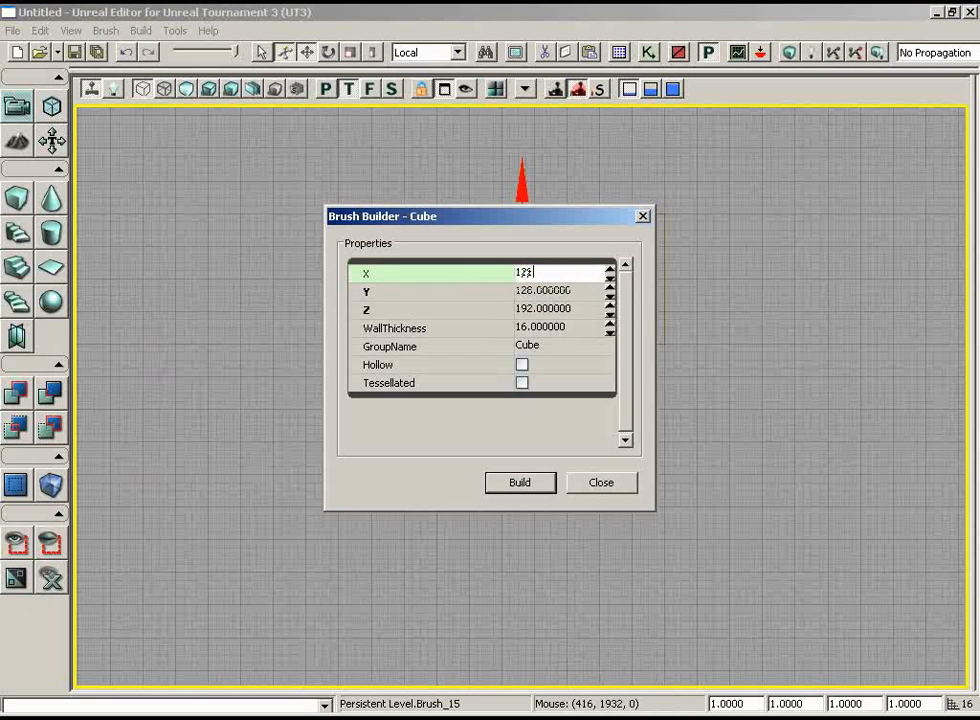
key(Tab)
text(256)
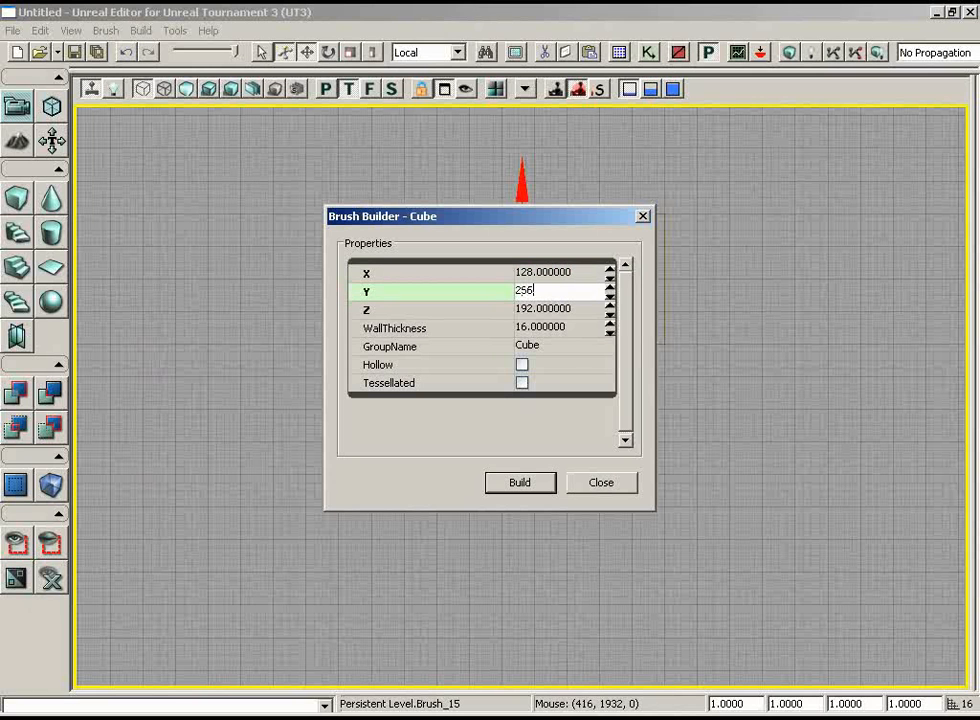
click(527, 481)
click(600, 481)
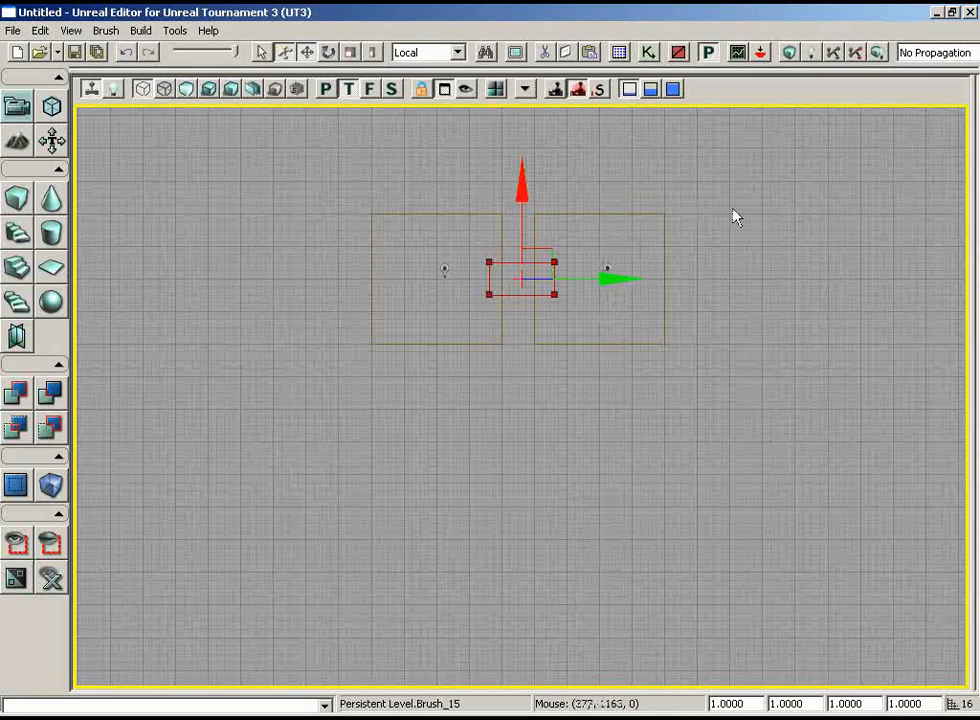
Cycle the builder brush's transform widget through rotate mode and back to move mode.
mouse_move(733, 210)
mouse_down()
mouse_move(805, 201)
mouse_move(750, 234)
mouse_move(718, 179)
mouse_up()
scroll(750, 234, up, 5)
scroll(718, 184, up, 1)
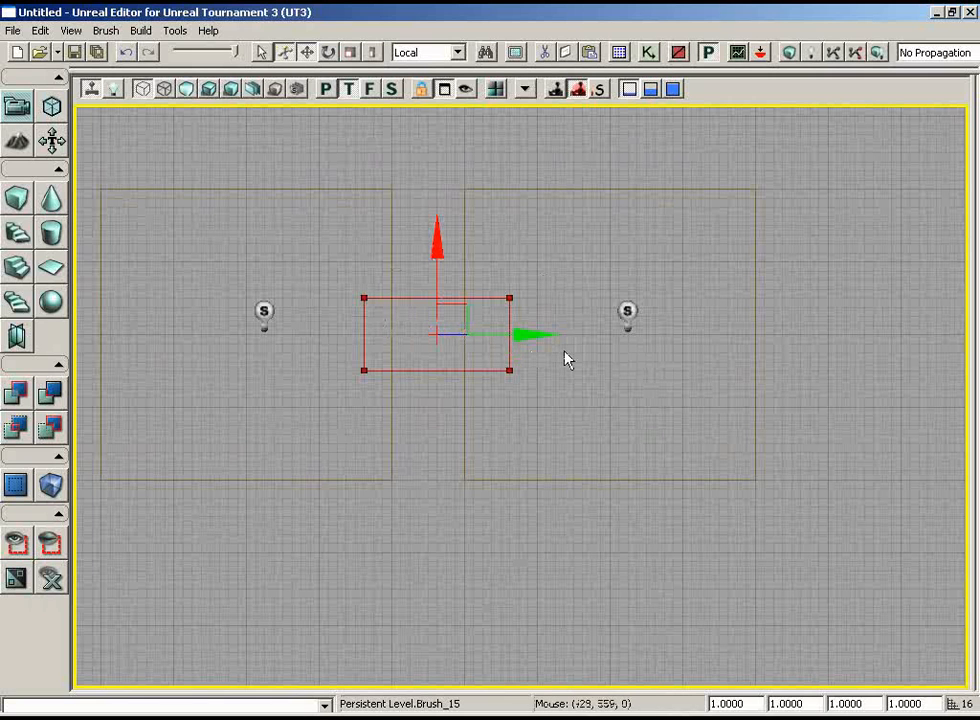
key(space)
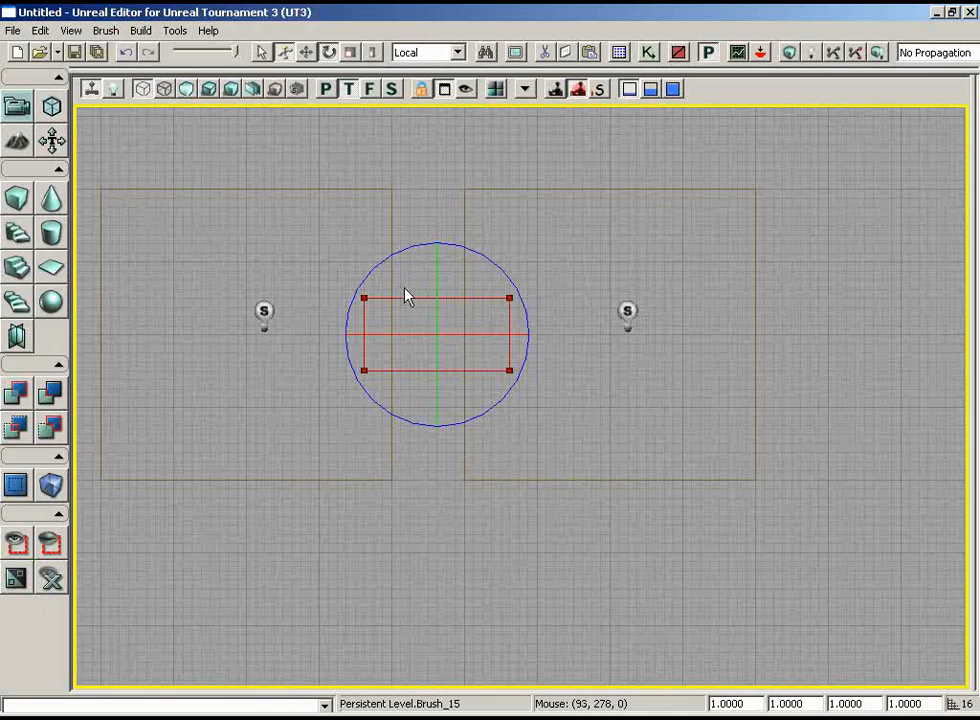
key(space)
Nudge the builder brush slightly along the red axis and cycle its transform widget to scale mode.
key(space)
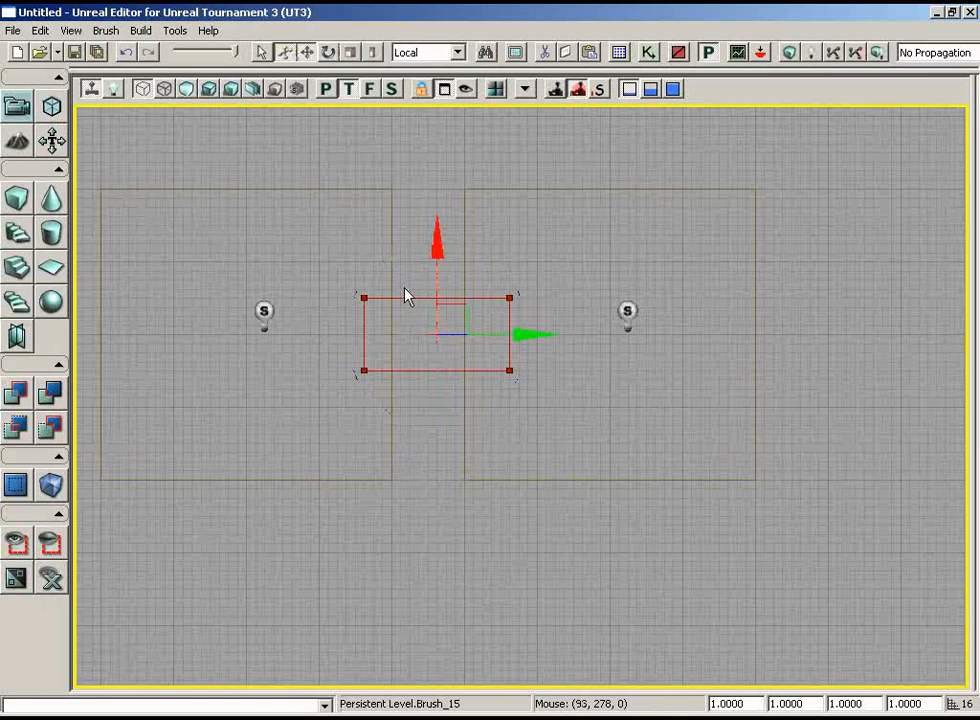
mouse_move(437, 241)
mouse_down()
mouse_move(431, 271)
mouse_move(431, 241)
mouse_up()
key(space)
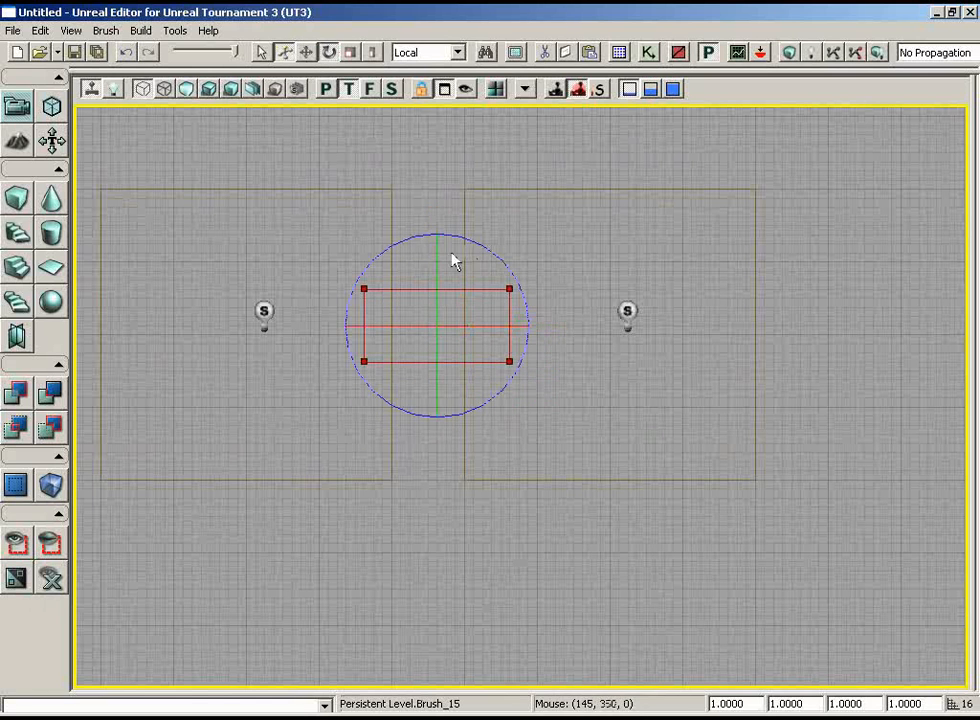
key(space)
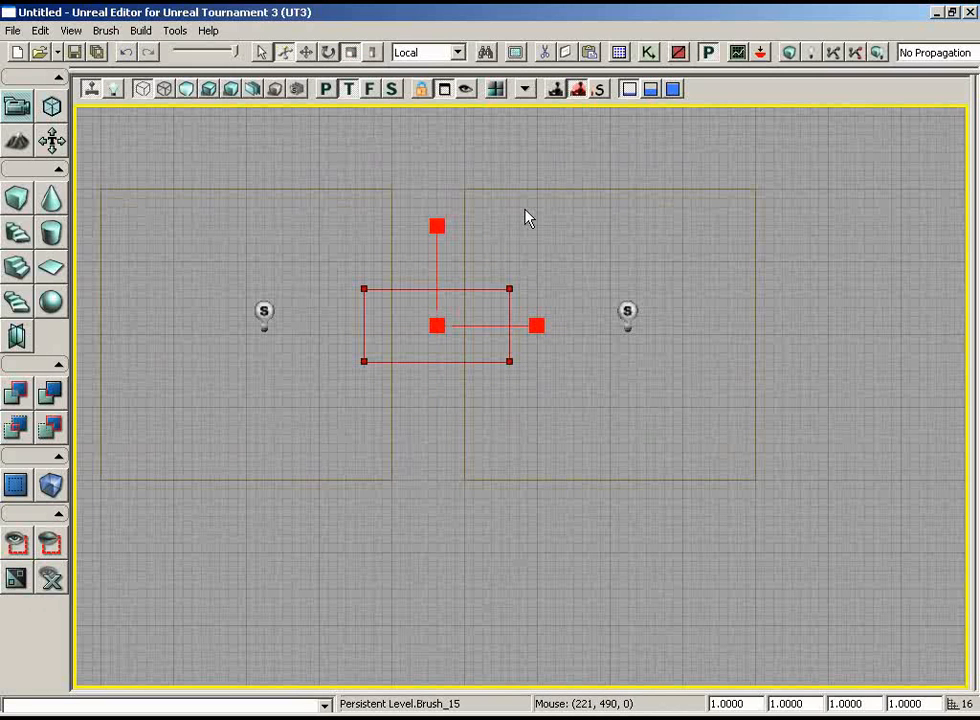
Rotate the red builder brush 90 degrees in the top view and return its transform widget to move mode.
key(space)
key(space)
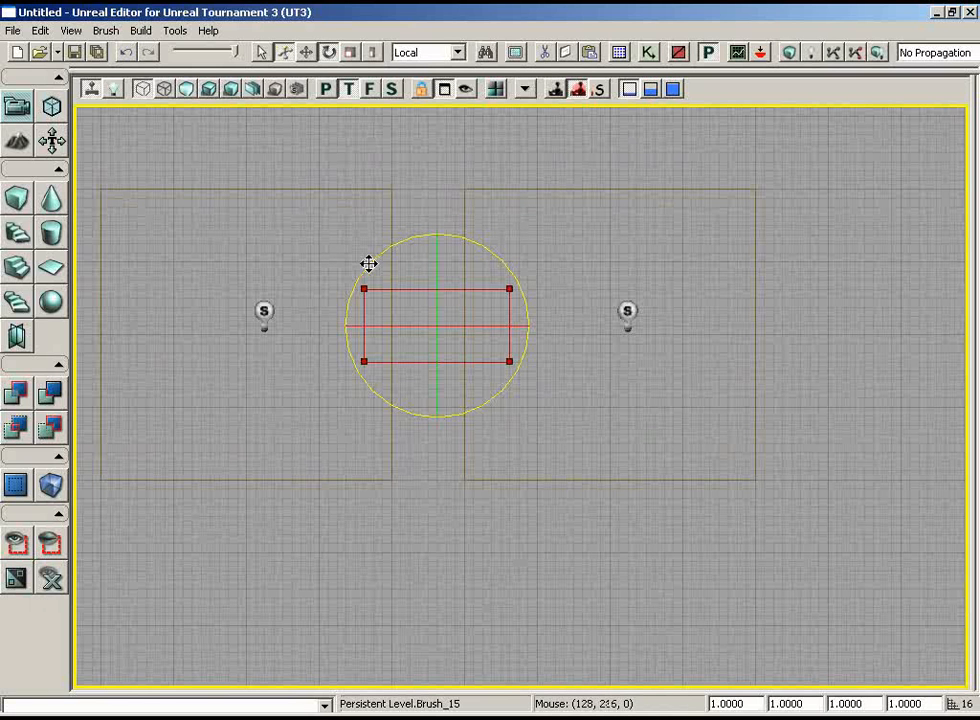
mouse_move(367, 265)
mouse_down()
mouse_move(418, 238)
mouse_move(501, 227)
mouse_move(836, 226)
mouse_up()
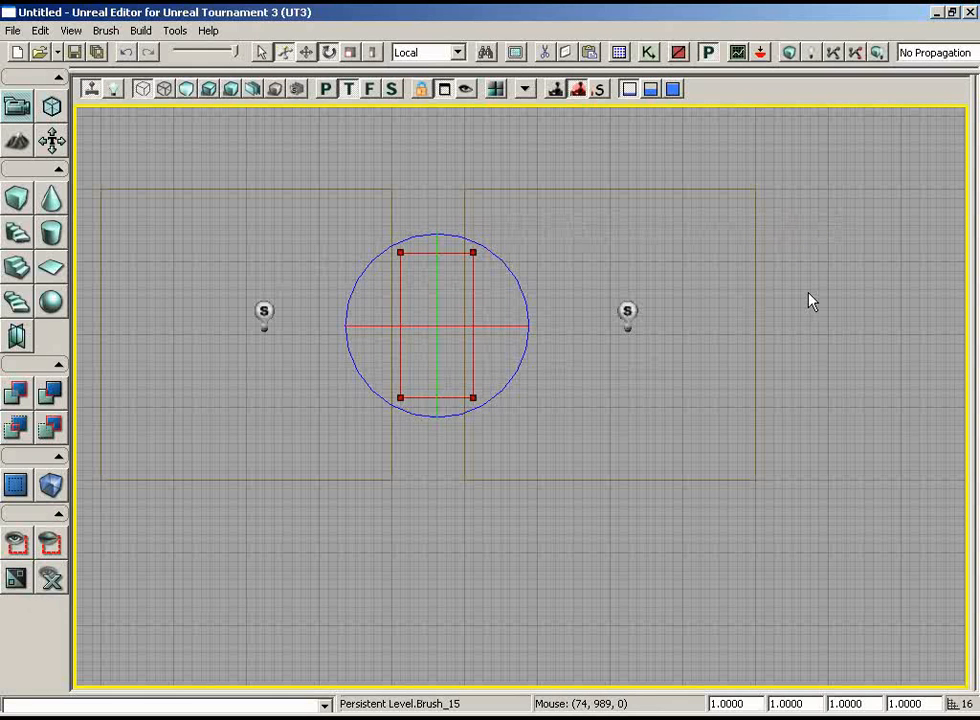
key(space)
key(space)
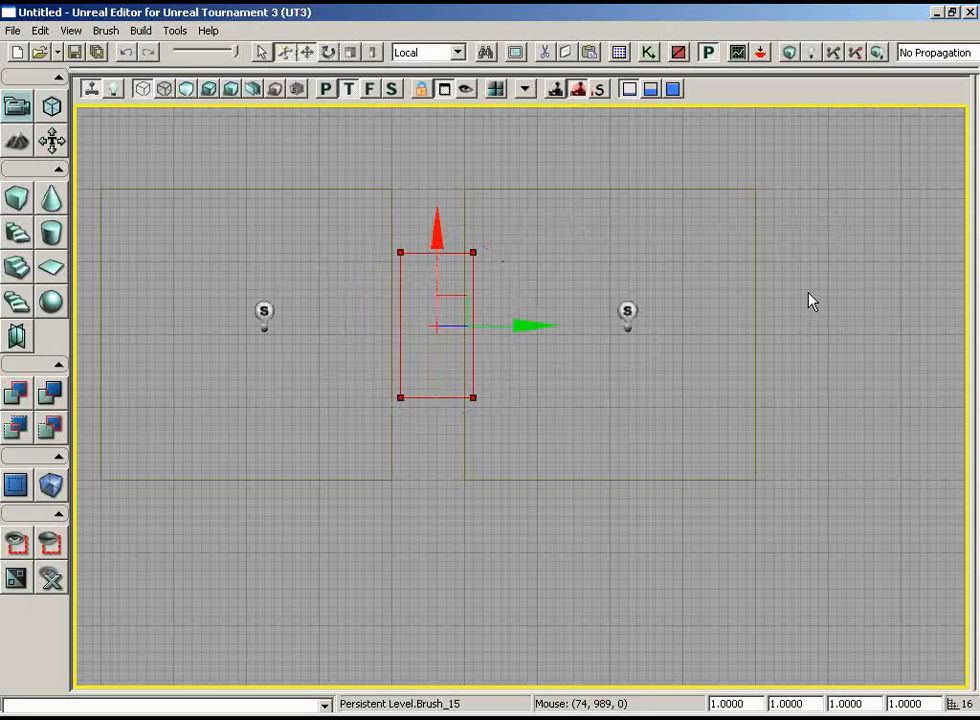
Move the rotated builder brush so that its long edges line up with the facing walls of both rooms.
mouse_move(796, 300)
right_down()
mouse_move(790, 247)
mouse_move(790, 311)
right_up()
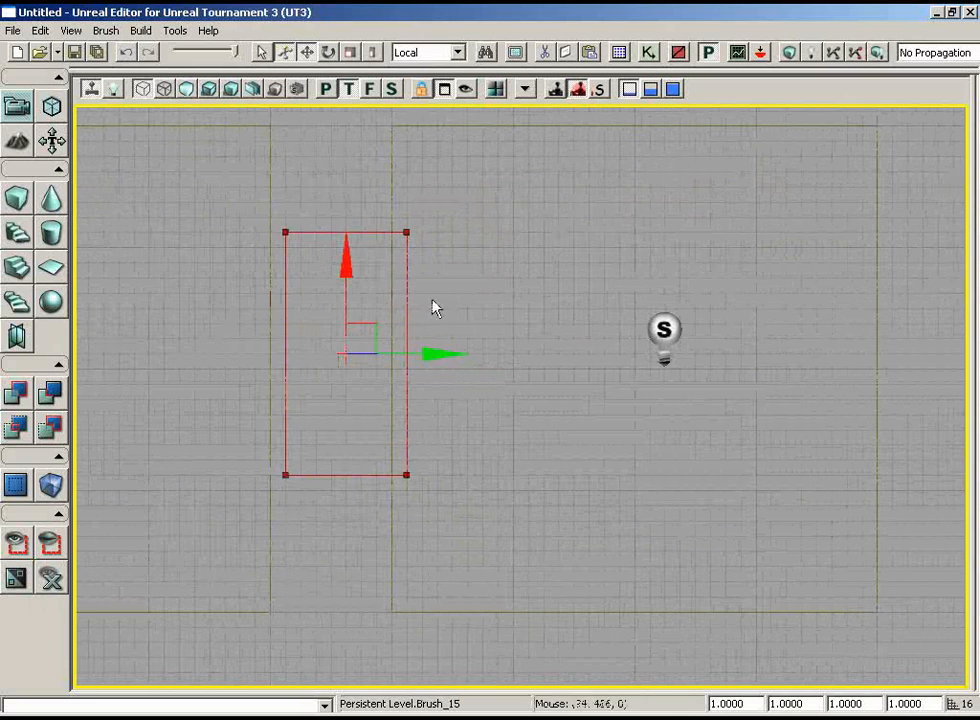
drag(376, 322, 372, 335)
mouse_move(496, 235)
right_down()
mouse_move(496, 243)
mouse_move(463, 238)
right_up()
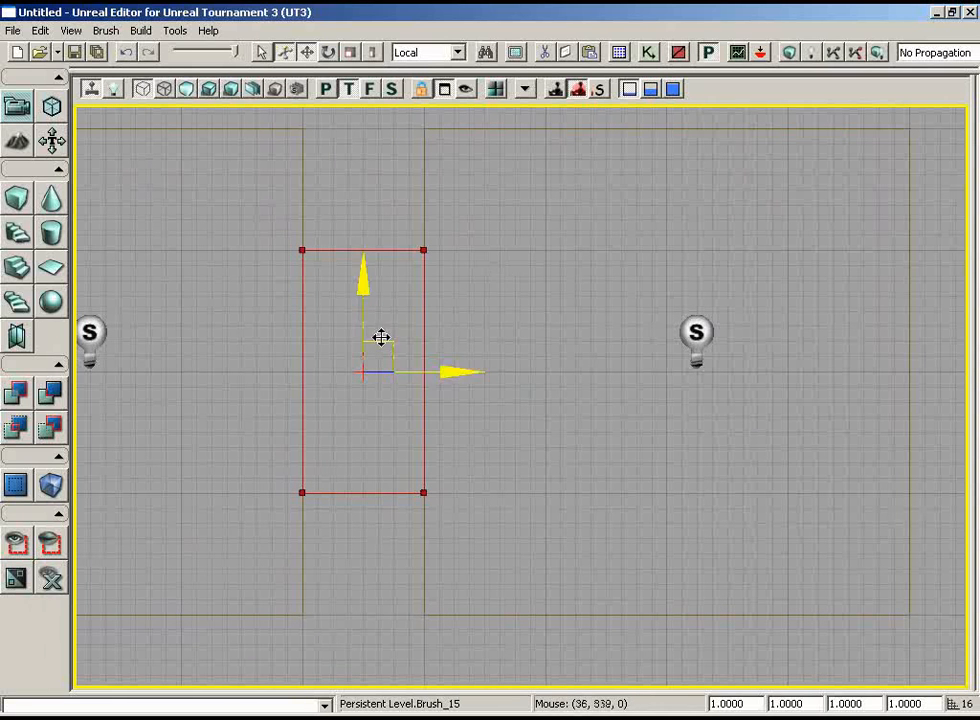
mouse_move(381, 337)
mouse_down()
mouse_move(396, 322)
mouse_move(372, 332)
mouse_up()
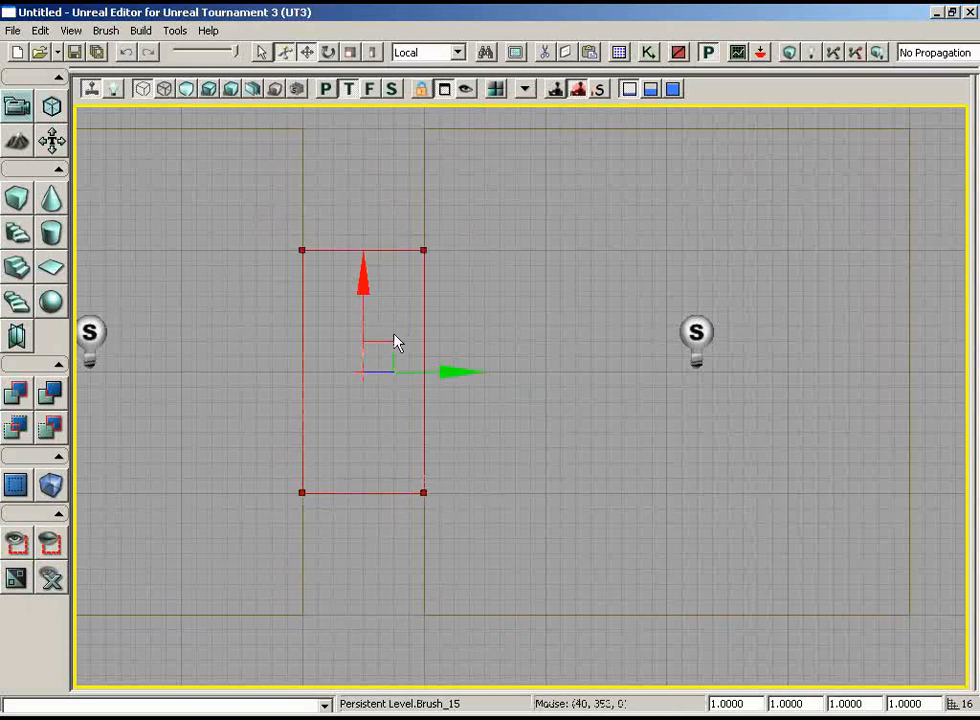
right_drag(558, 245, 579, 252)
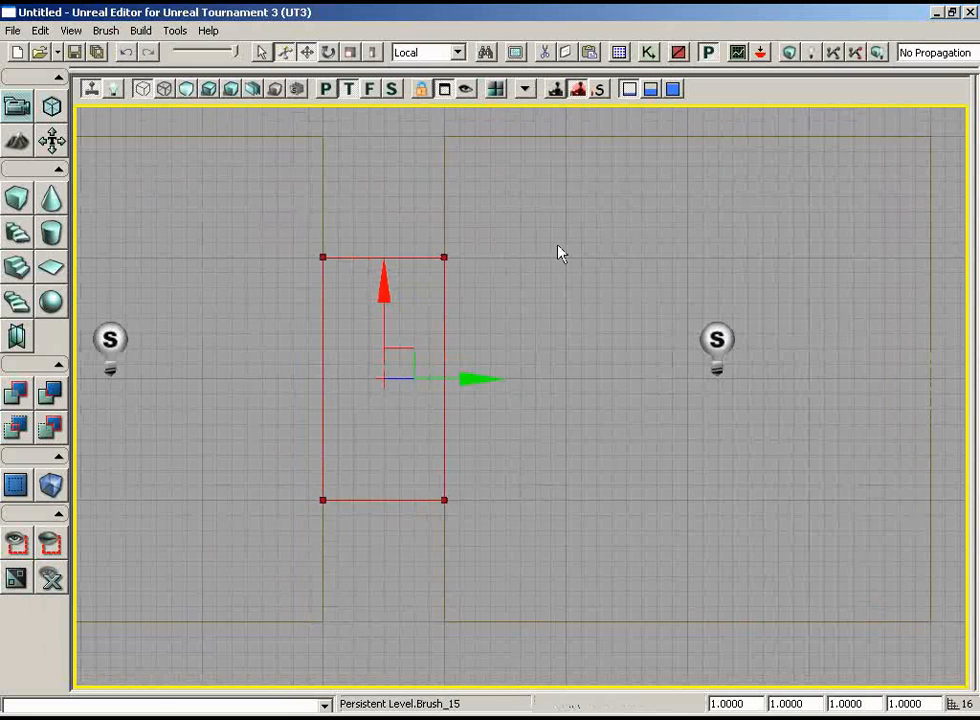
Set the drag grid to 4 and shift the builder brush slightly out of line with the room walls.
click(71, 31)
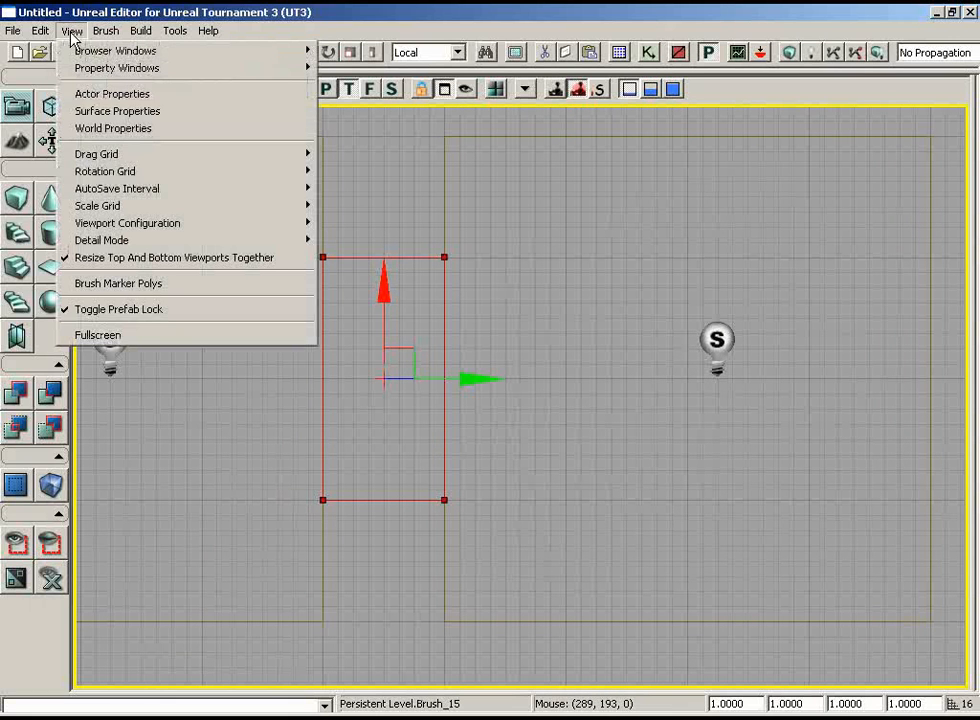
mouse_move(140, 155)
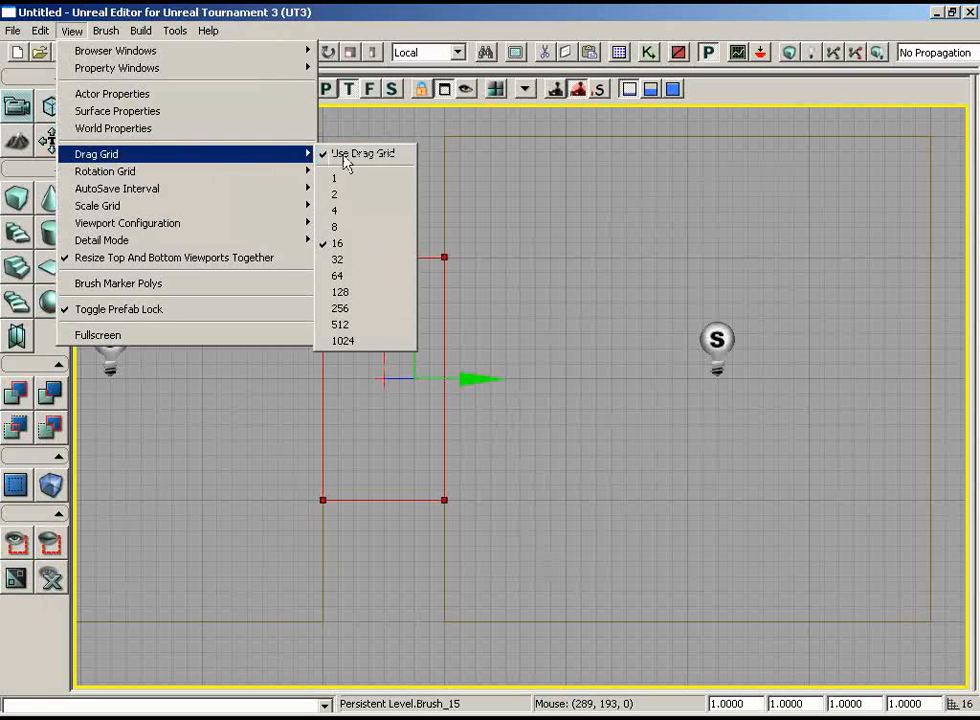
click(362, 212)
drag(418, 356, 409, 346)
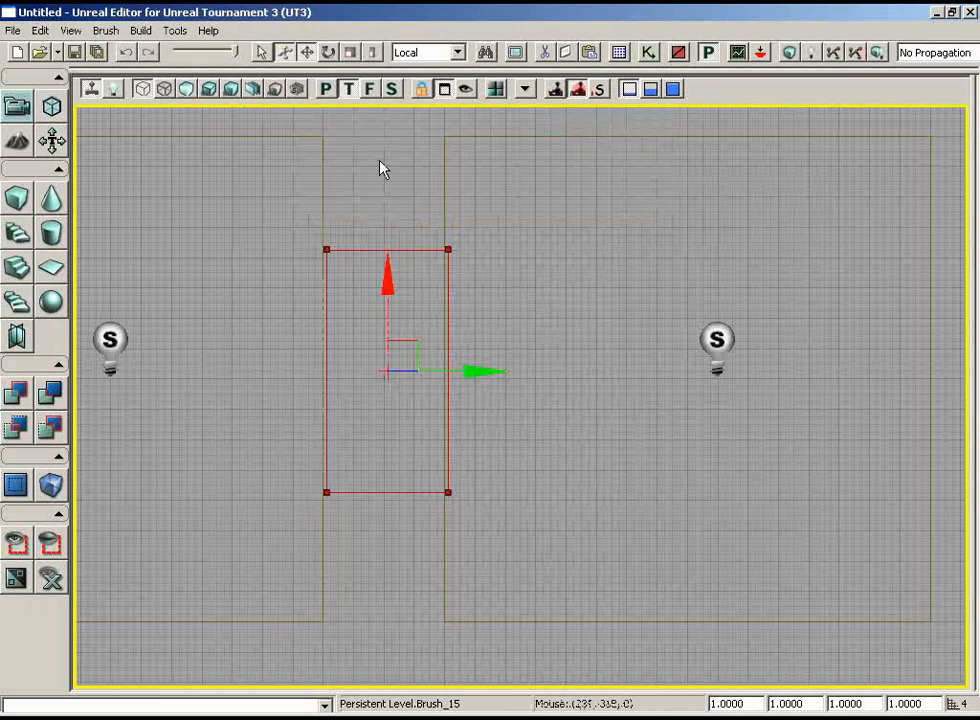
Set the drag grid back to 16 and move the builder brush within the gap between the rooms.
click(106, 30)
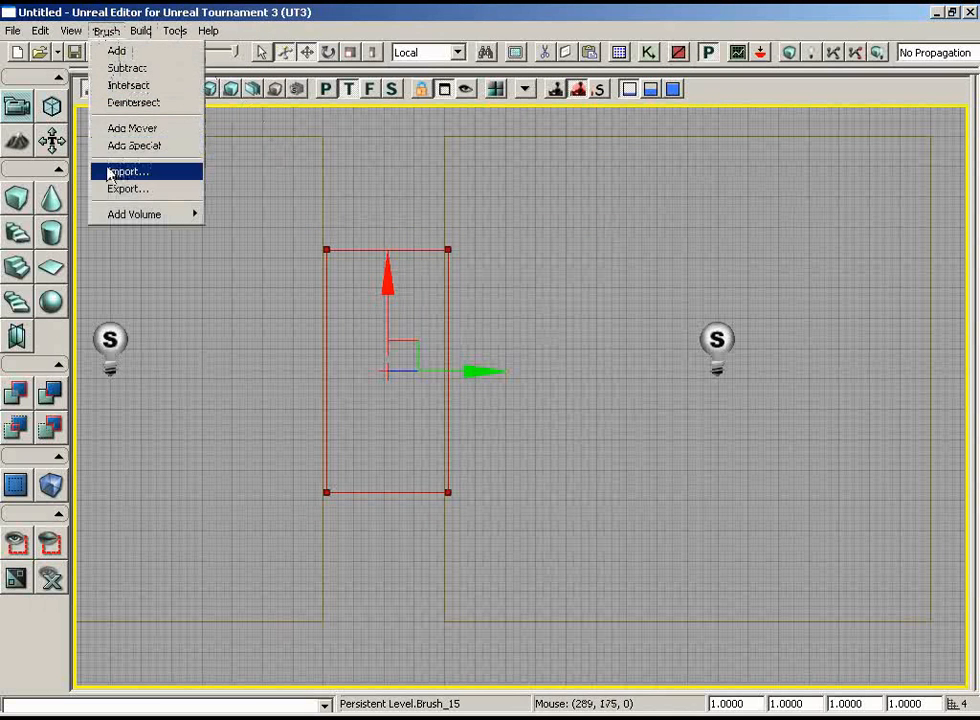
mouse_move(71, 30)
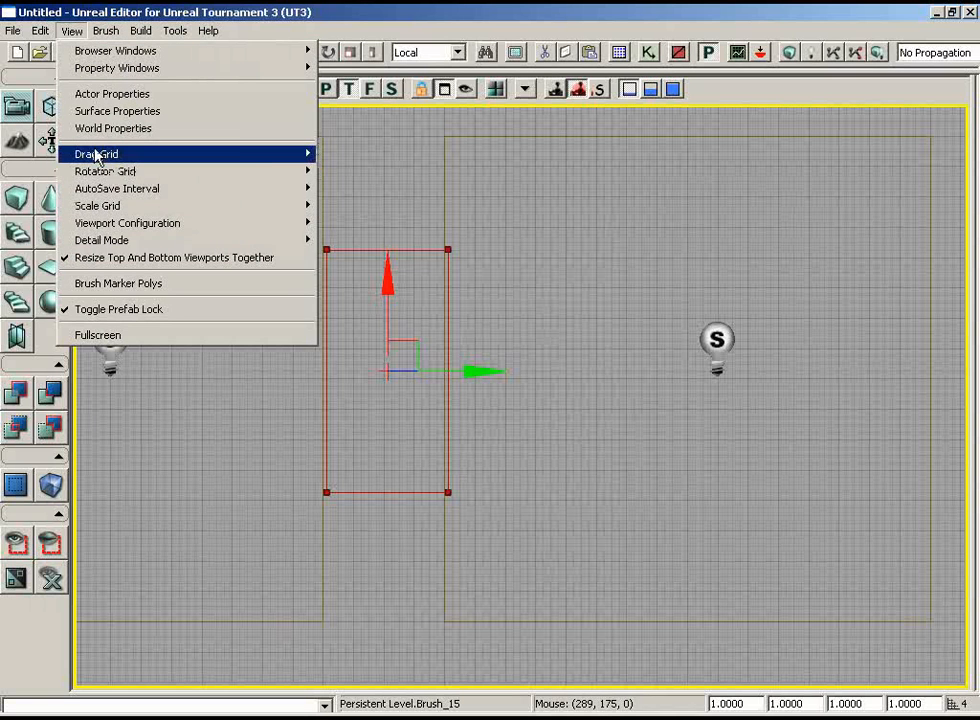
mouse_move(279, 205)
click(343, 243)
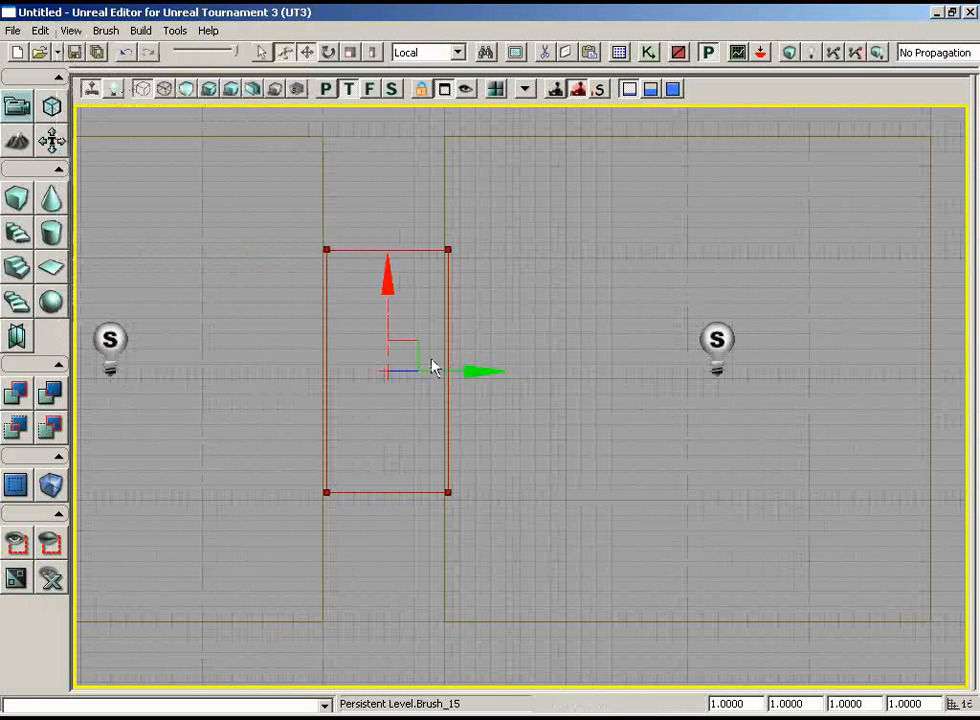
mouse_move(435, 367)
mouse_down()
mouse_move(408, 340)
mouse_move(411, 326)
mouse_move(405, 339)
mouse_move(419, 316)
mouse_move(396, 330)
mouse_move(422, 322)
mouse_move(405, 306)
mouse_move(426, 319)
mouse_up()
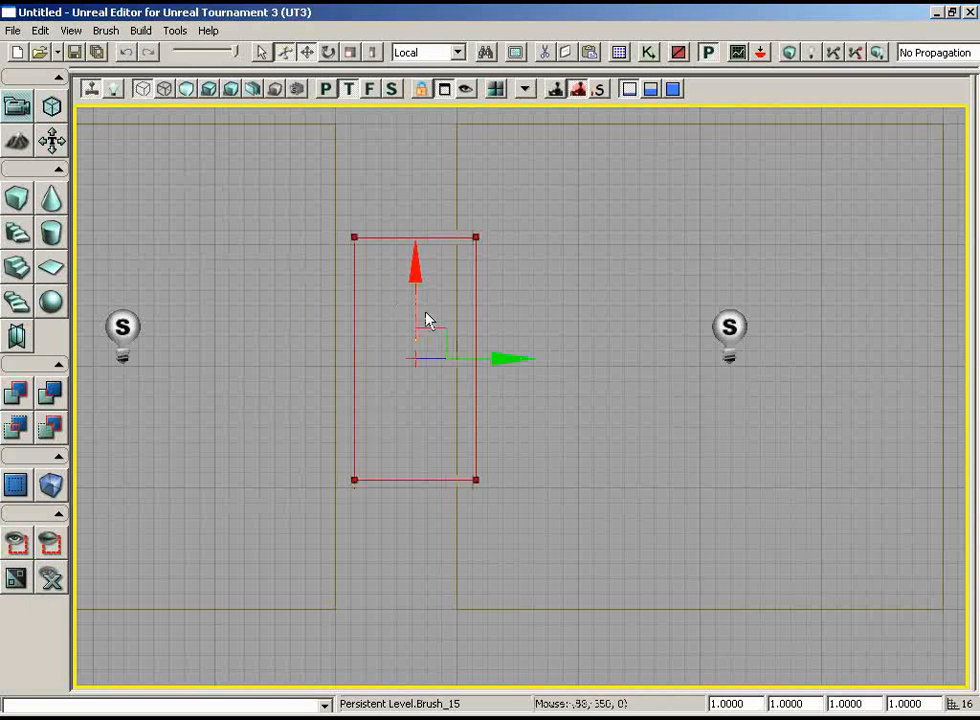
Snap the builder brush to the grid by its upper-left vertex and align it exactly with both rooms' walls.
right_click(355, 235)
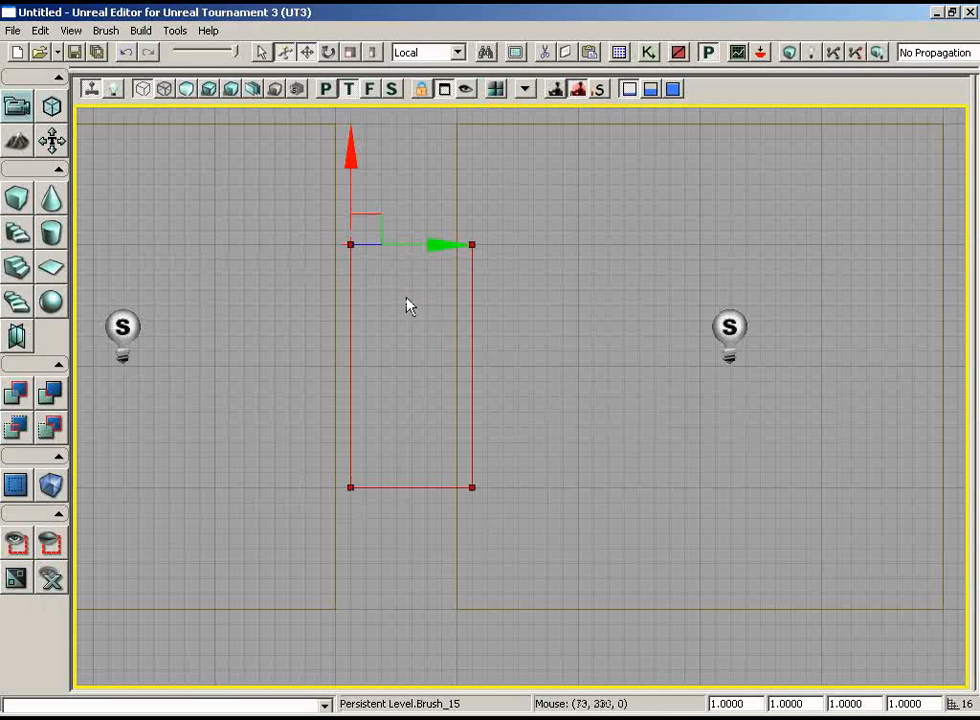
drag(442, 243, 431, 244)
mouse_move(560, 310)
mouse_down()
mouse_move(588, 330)
mouse_move(580, 319)
mouse_up()
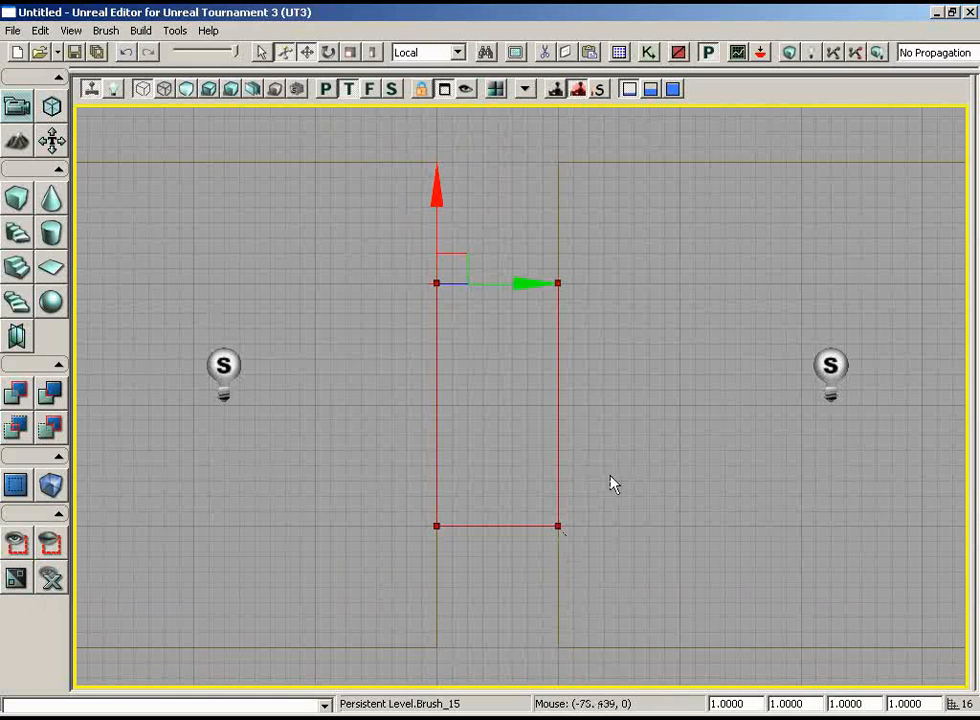
drag(616, 476, 658, 468)
scroll(658, 475, up, 10)
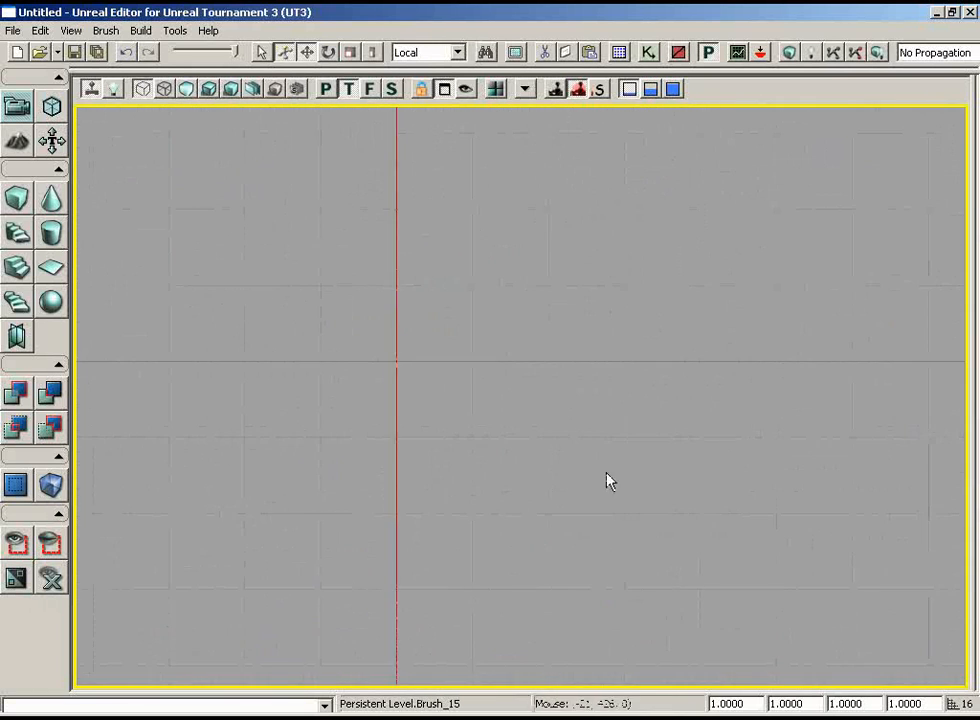
drag(453, 149, 442, 113)
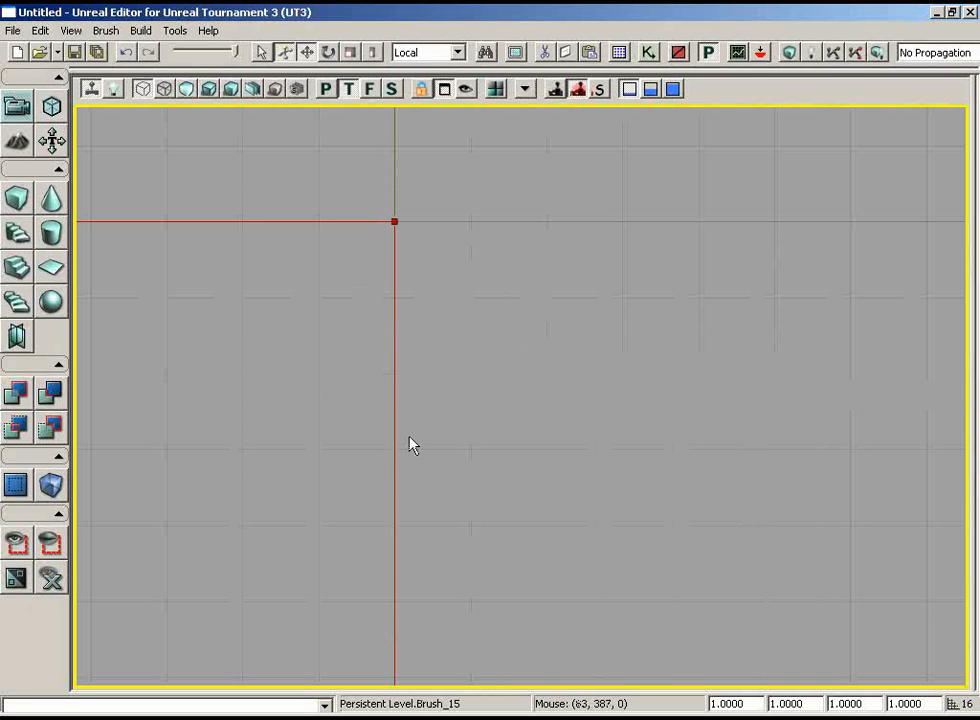
mouse_move(637, 361)
mouse_down()
mouse_move(694, 564)
mouse_move(617, 365)
mouse_move(570, 410)
mouse_up()
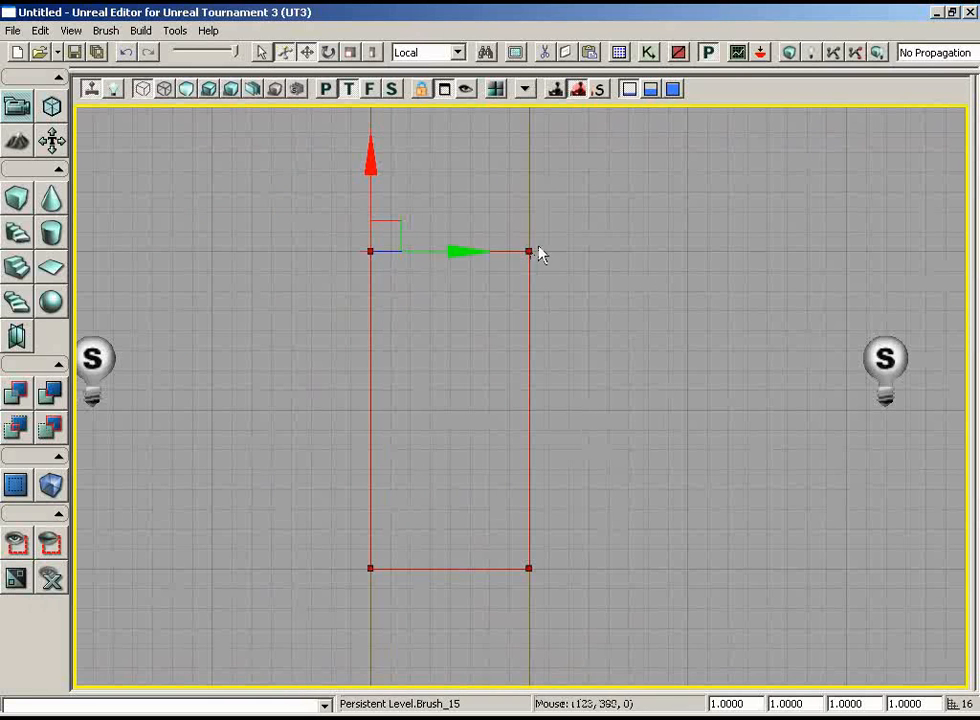
Subtract the builder brush in the lit perspective view to carve the hallway between the two rooms.
click(325, 89)
click(209, 89)
mouse_move(256, 168)
mouse_down()
mouse_move(348, 451)
mouse_move(709, 217)
mouse_move(969, 427)
mouse_move(969, 542)
mouse_up()
drag(648, 516, 648, 516)
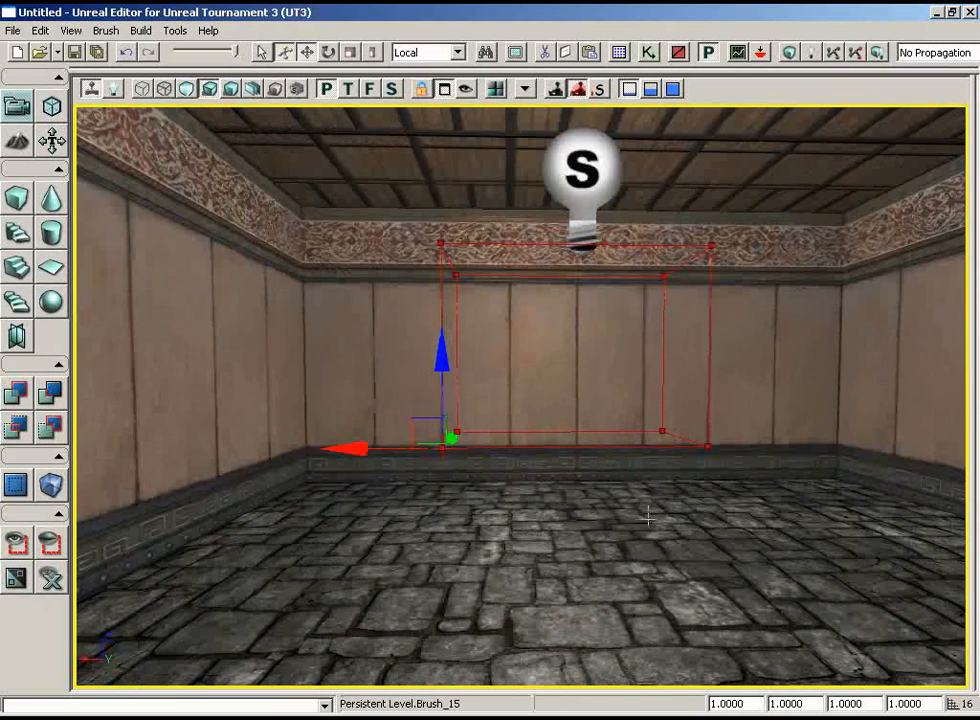
mouse_move(777, 506)
mouse_down()
mouse_move(781, 455)
mouse_move(387, 486)
mouse_up()
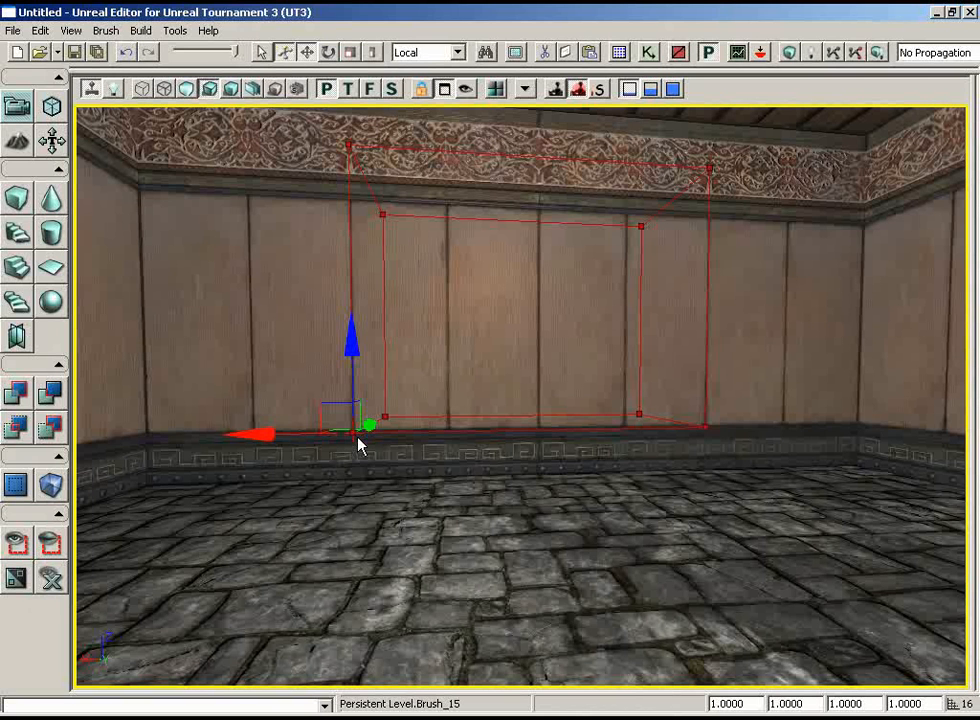
click(49, 396)
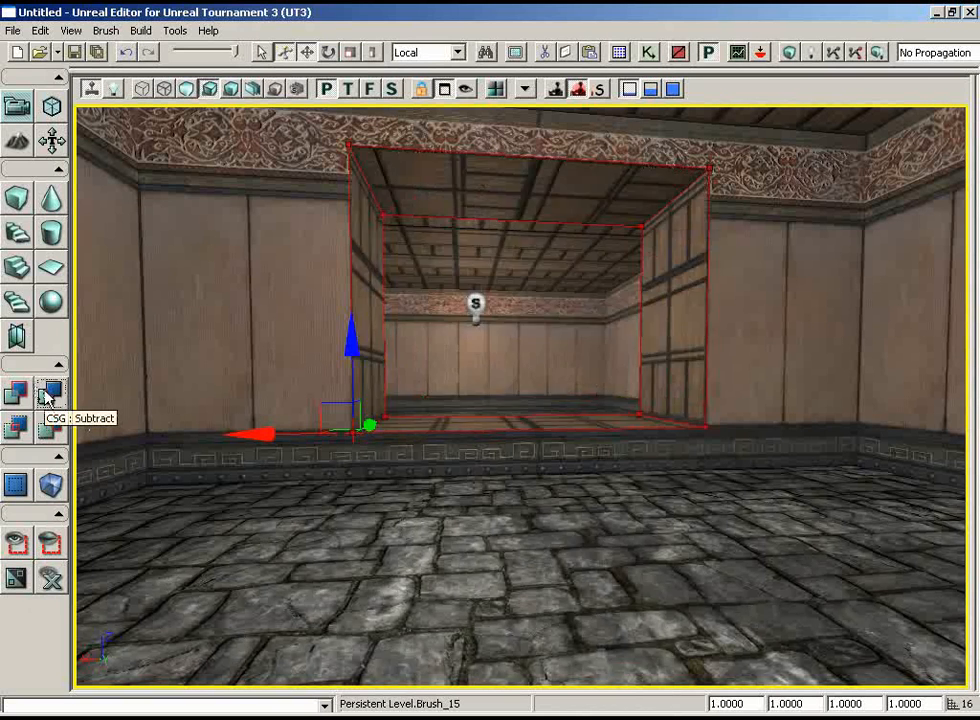
mouse_move(720, 441)
mouse_down()
mouse_move(672, 405)
mouse_move(620, 404)
mouse_move(678, 402)
mouse_move(678, 372)
mouse_up()
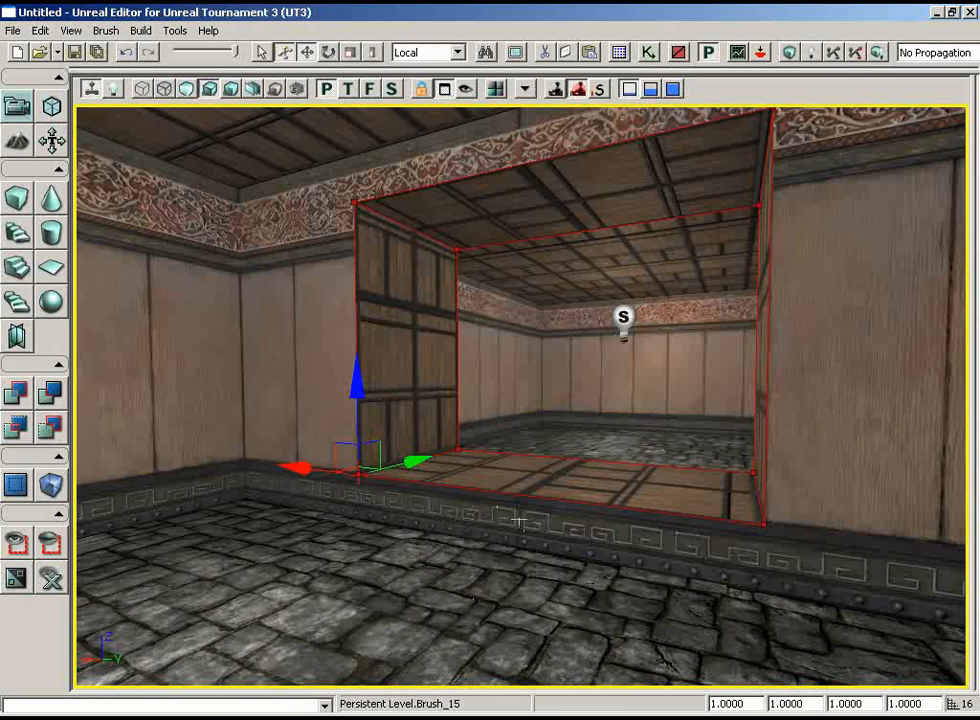
Move the builder brush clear of the rooms in the front wireframe view, leaving the subtracted hallway brush in place.
click(370, 90)
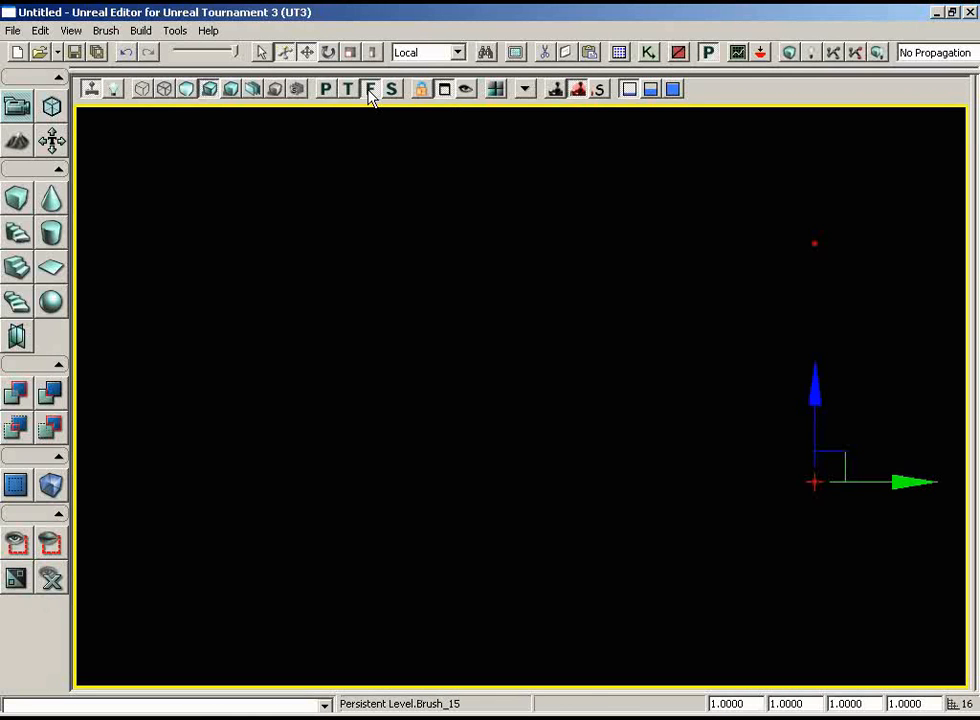
click(145, 88)
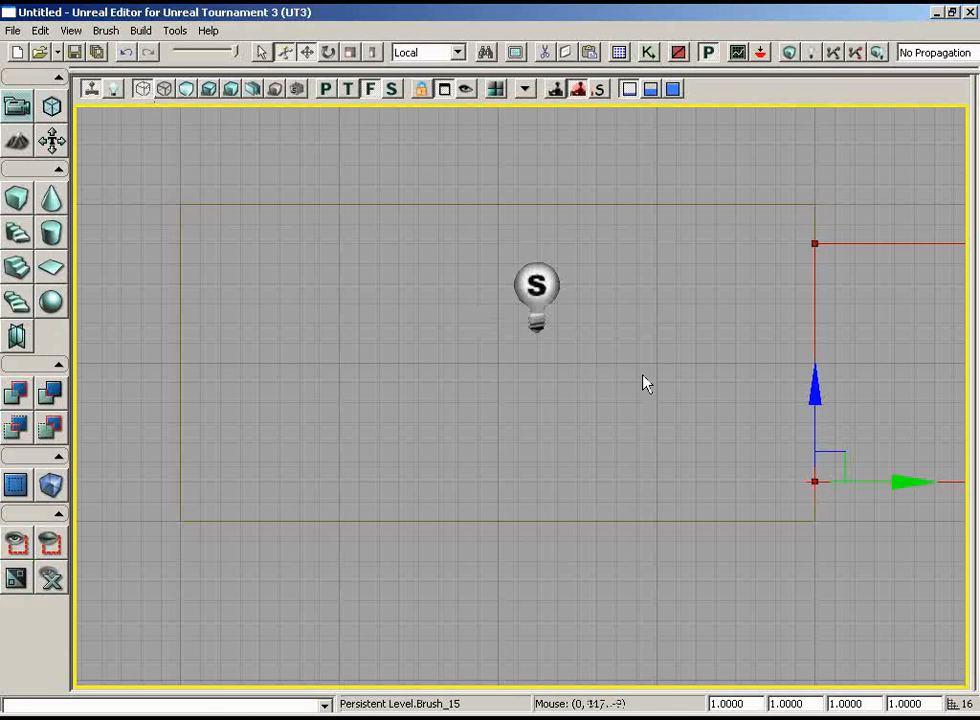
drag(643, 376, 779, 343)
scroll(779, 343, down, 2)
scroll(783, 351, down, 2)
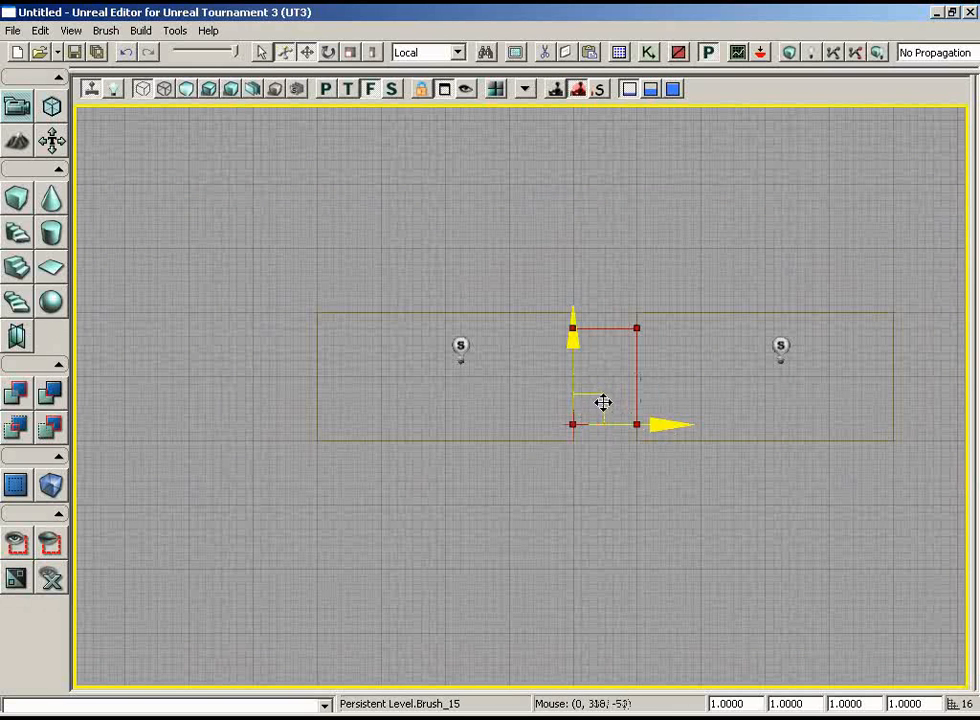
mouse_move(600, 396)
mouse_down()
mouse_move(591, 413)
mouse_move(203, 420)
mouse_up()
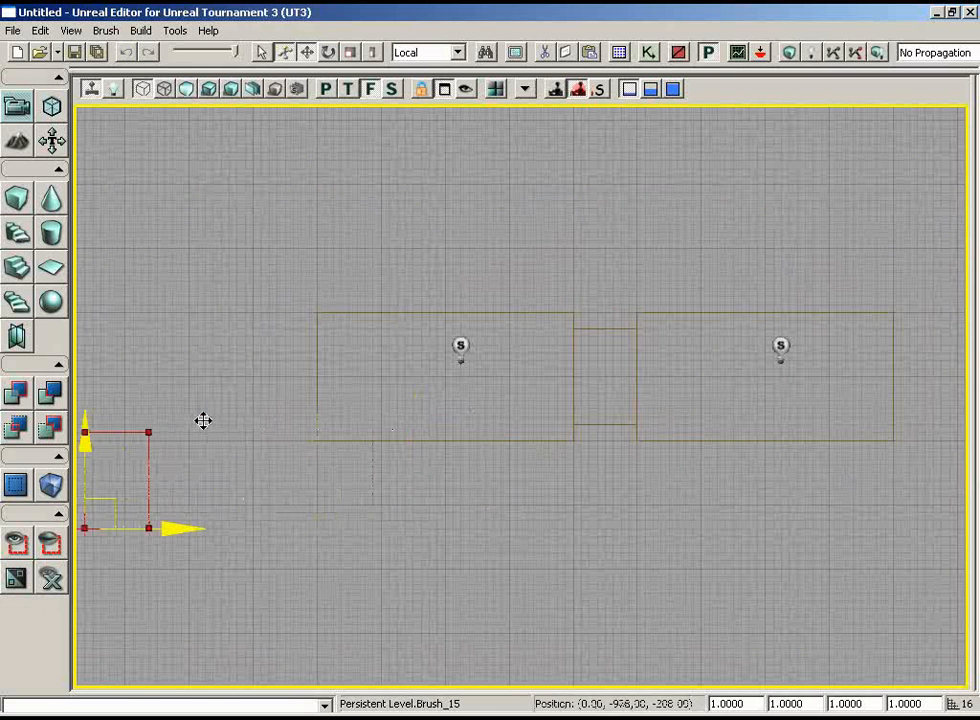
Lower the subtracted hallway brush until its bottom edge is level with the floors of both rooms.
click(595, 329)
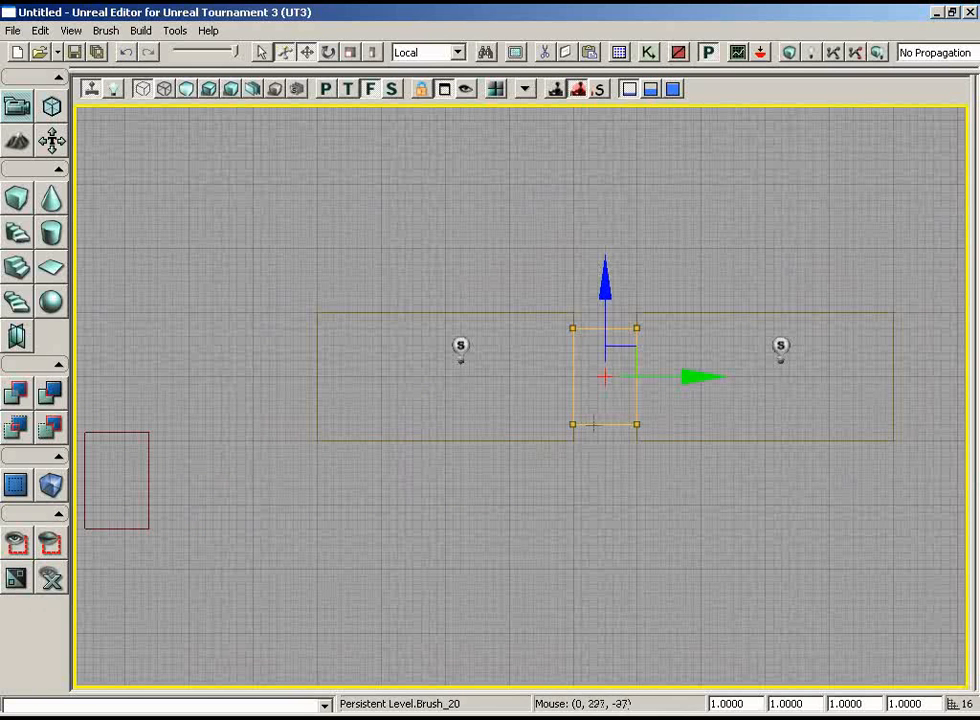
mouse_move(605, 463)
right_down()
mouse_move(622, 453)
mouse_move(639, 500)
mouse_move(655, 500)
right_up()
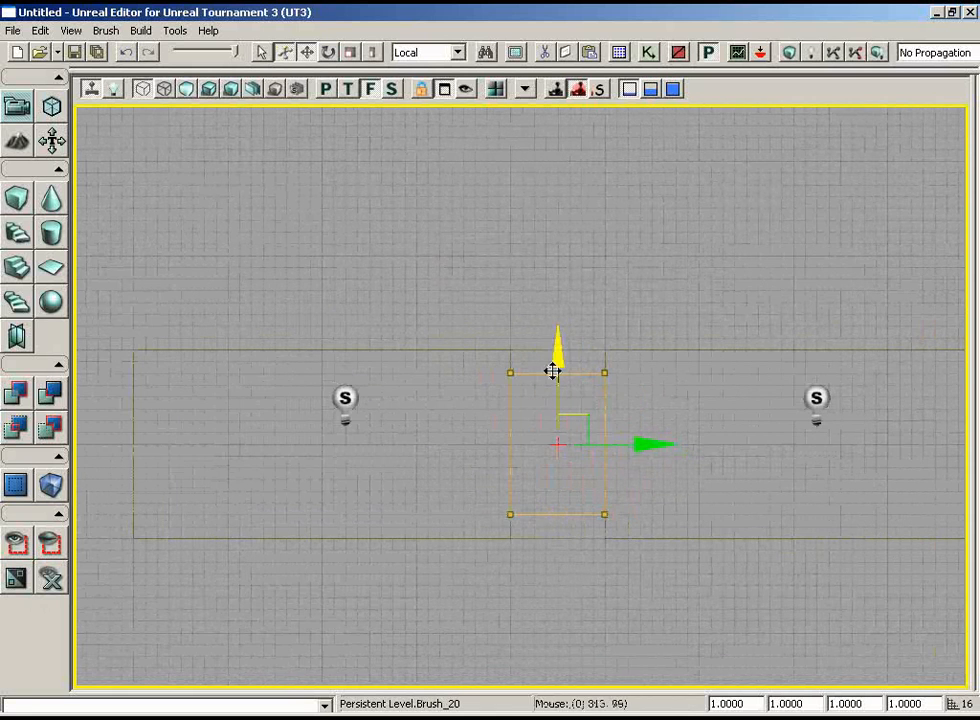
drag(556, 352, 558, 370)
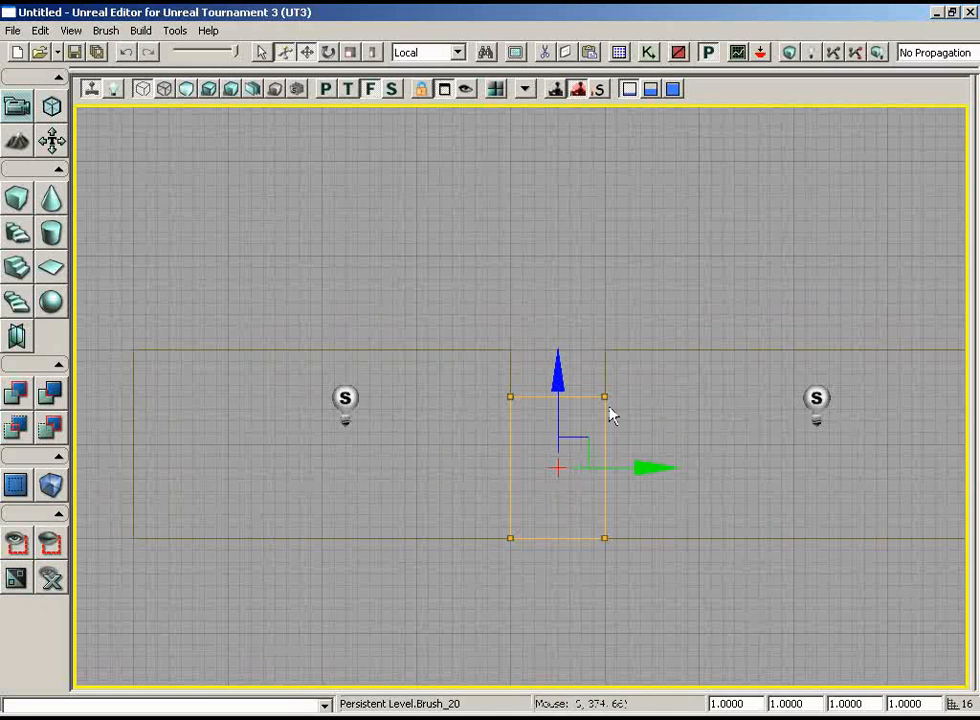
Rebuild the level geometry in the lit perspective view, dismiss the map check, and inspect the lowered hallway.
click(326, 90)
click(209, 89)
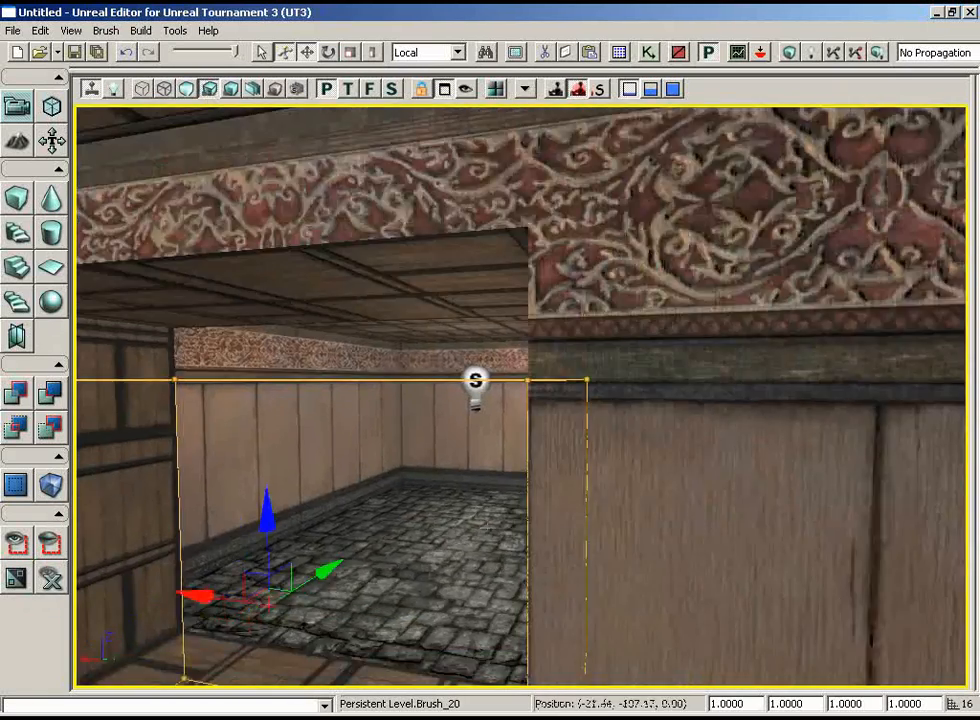
drag(472, 461, 445, 580)
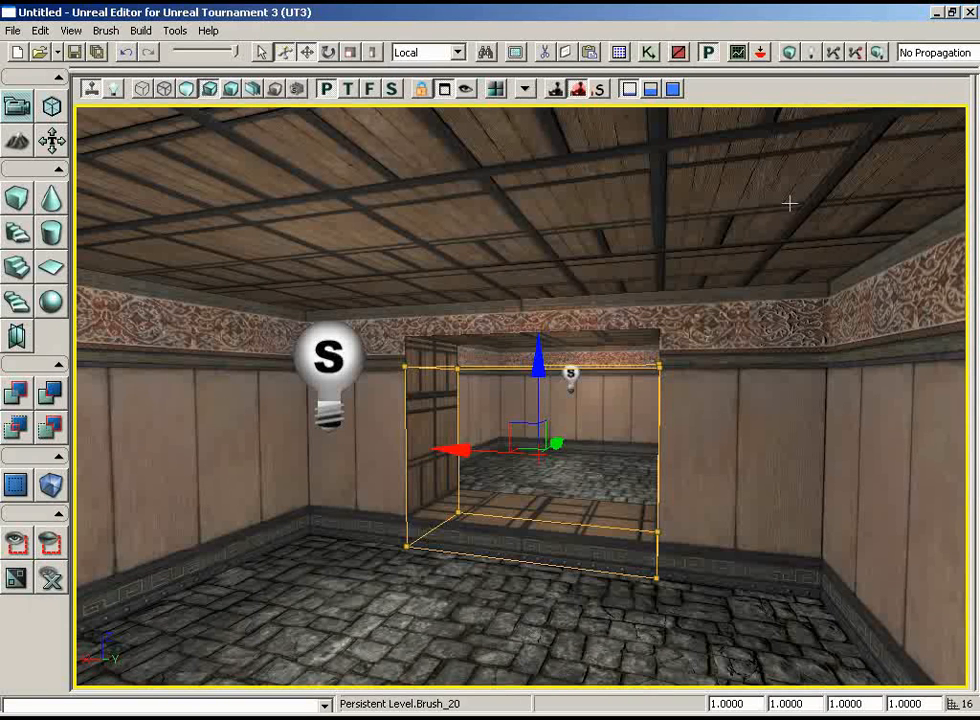
click(789, 55)
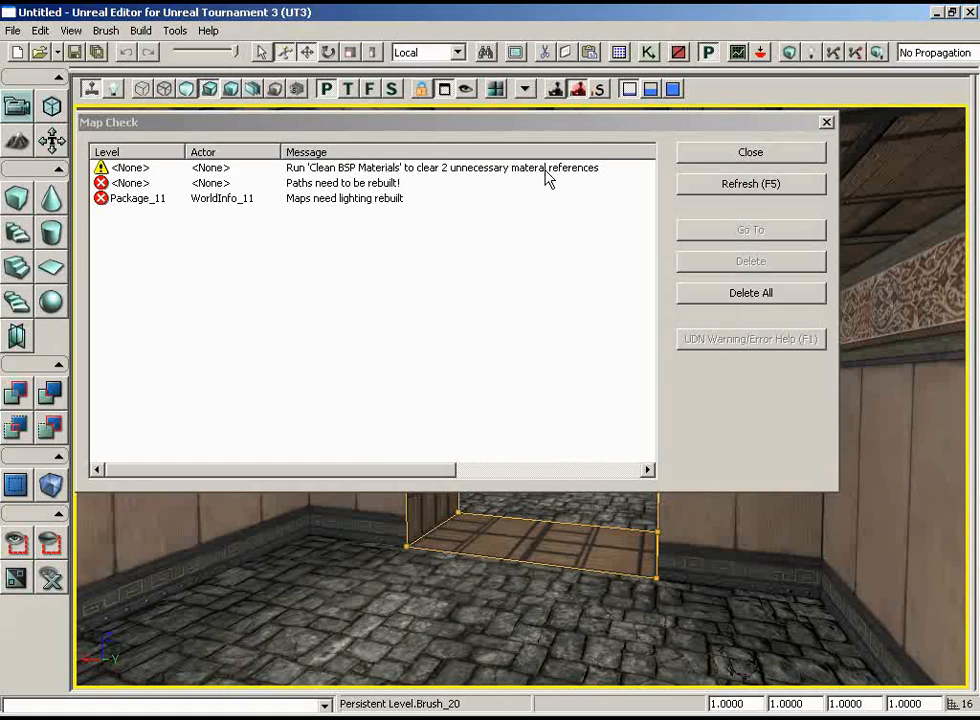
click(750, 152)
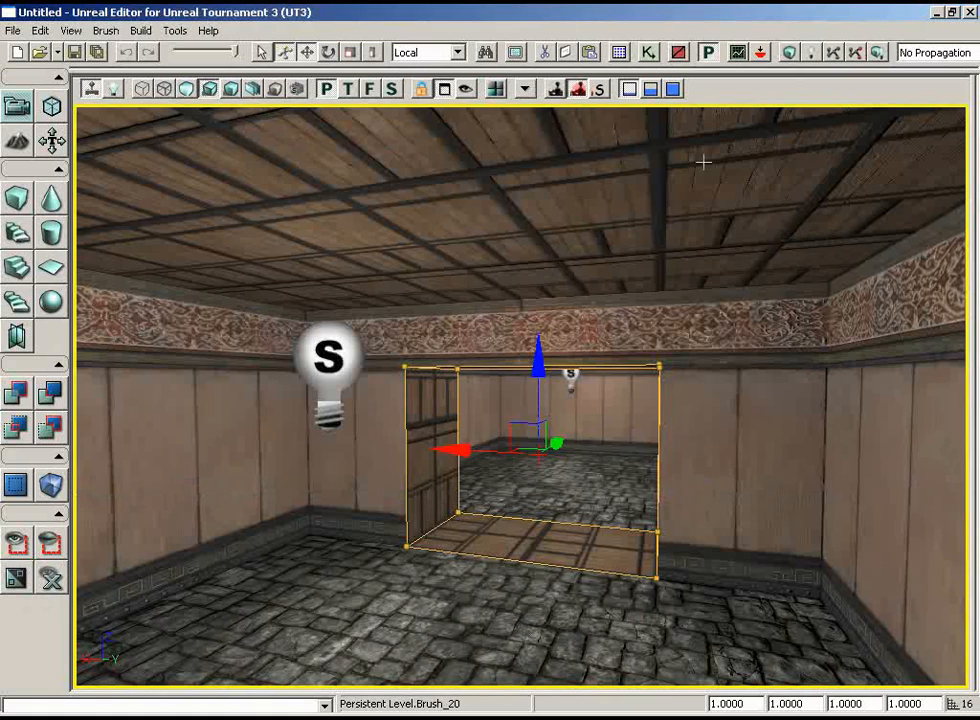
mouse_move(855, 358)
mouse_down()
mouse_move(806, 275)
mouse_move(852, 225)
mouse_move(746, 118)
mouse_up()
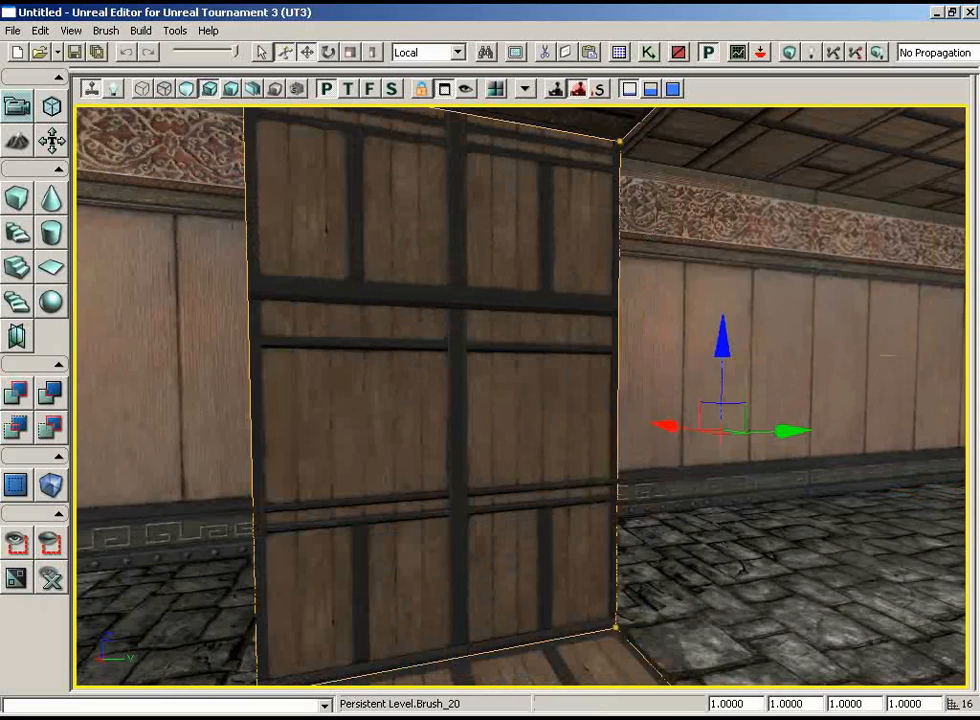
Clean the BSP materials in the level to clear unused material references, and dismiss the resulting message.
mouse_move(887, 355)
mouse_down()
mouse_move(915, 375)
mouse_move(930, 590)
mouse_up()
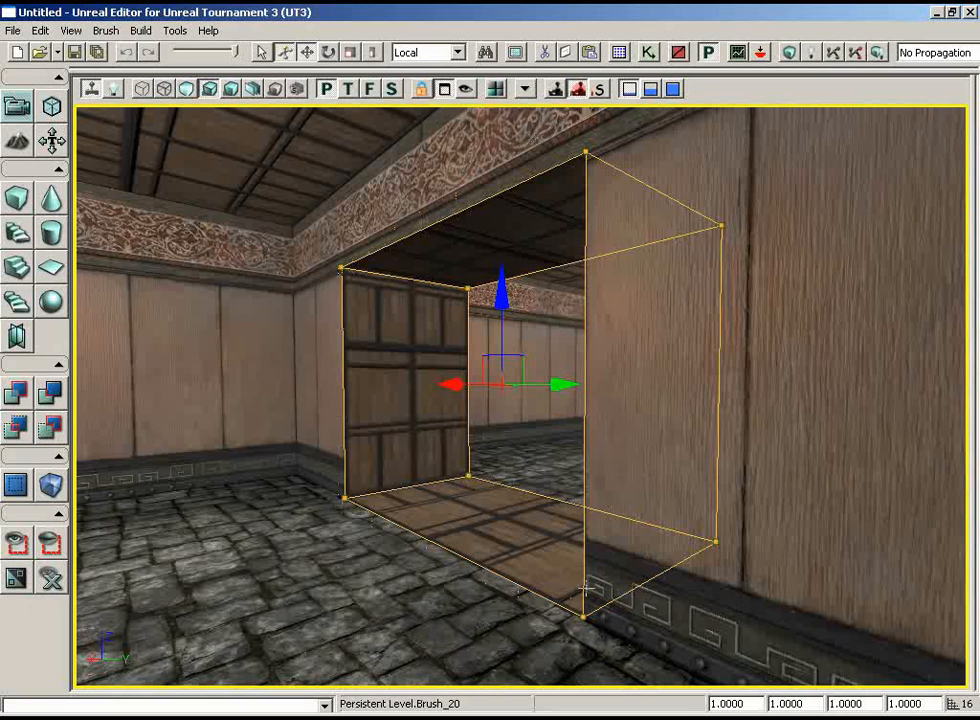
click(175, 31)
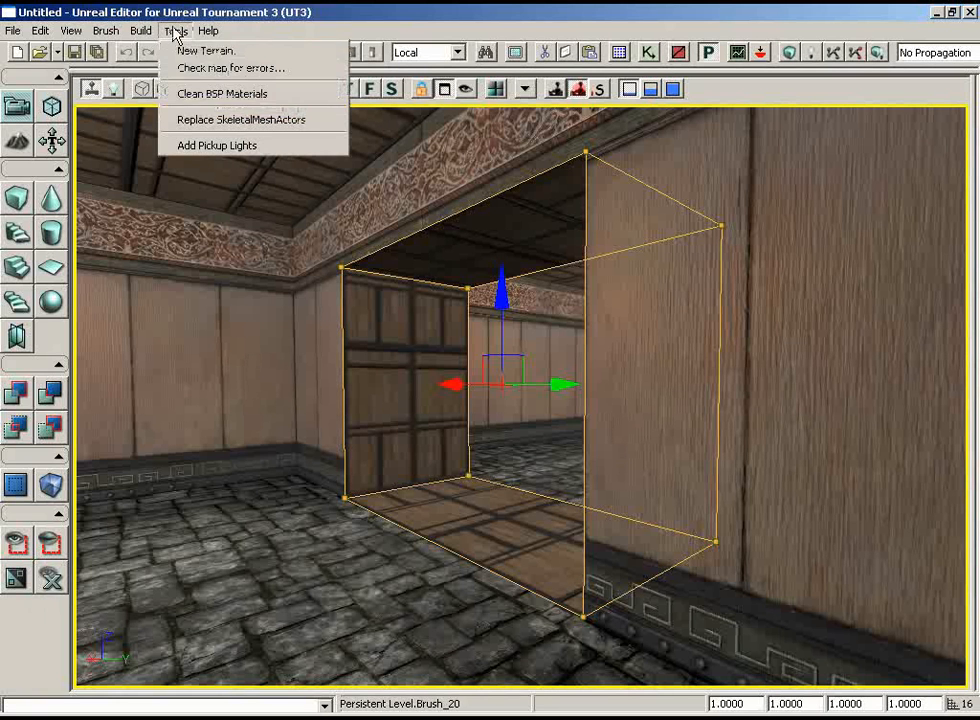
click(302, 95)
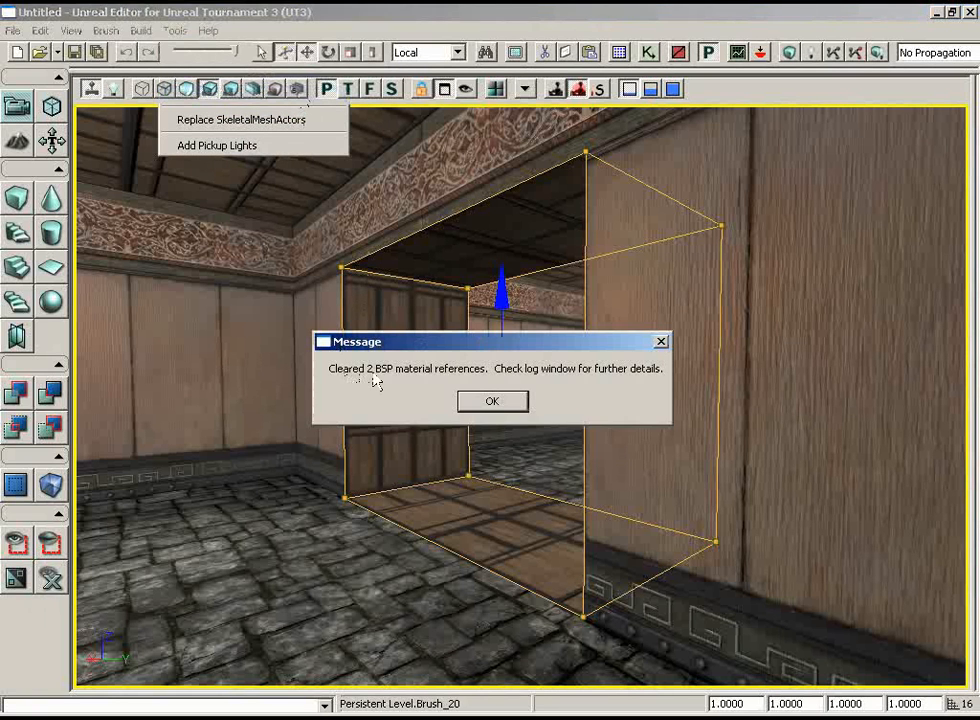
click(508, 403)
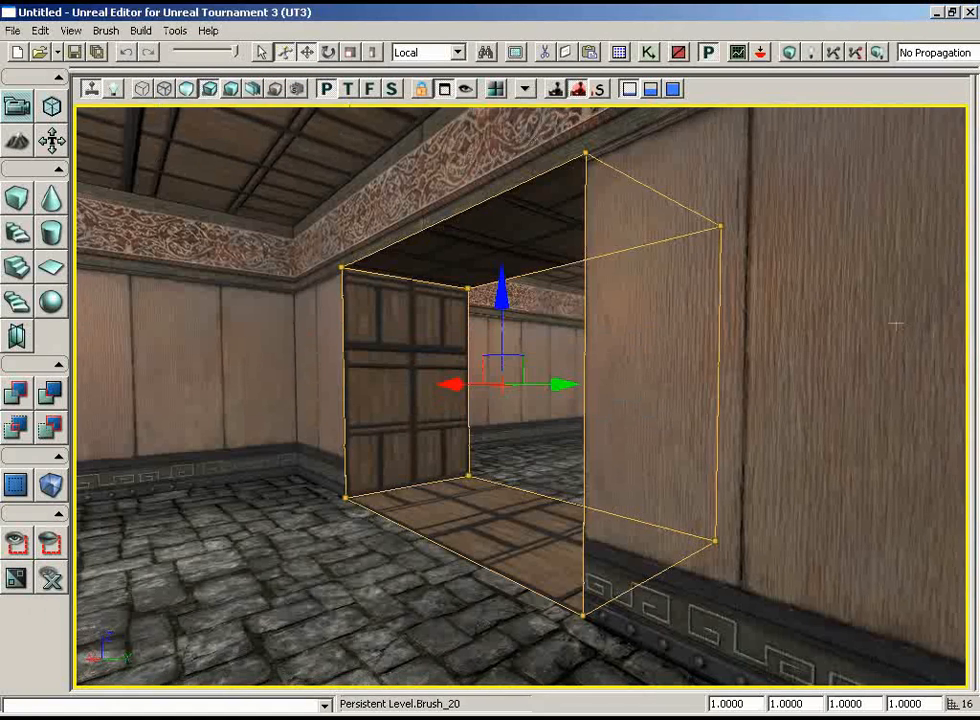
Apply the room's wall material to both side walls of the hallway and the room's stone floor material to the hallway floor.
mouse_move(897, 324)
mouse_down()
mouse_move(871, 383)
mouse_move(738, 373)
mouse_move(785, 357)
mouse_up()
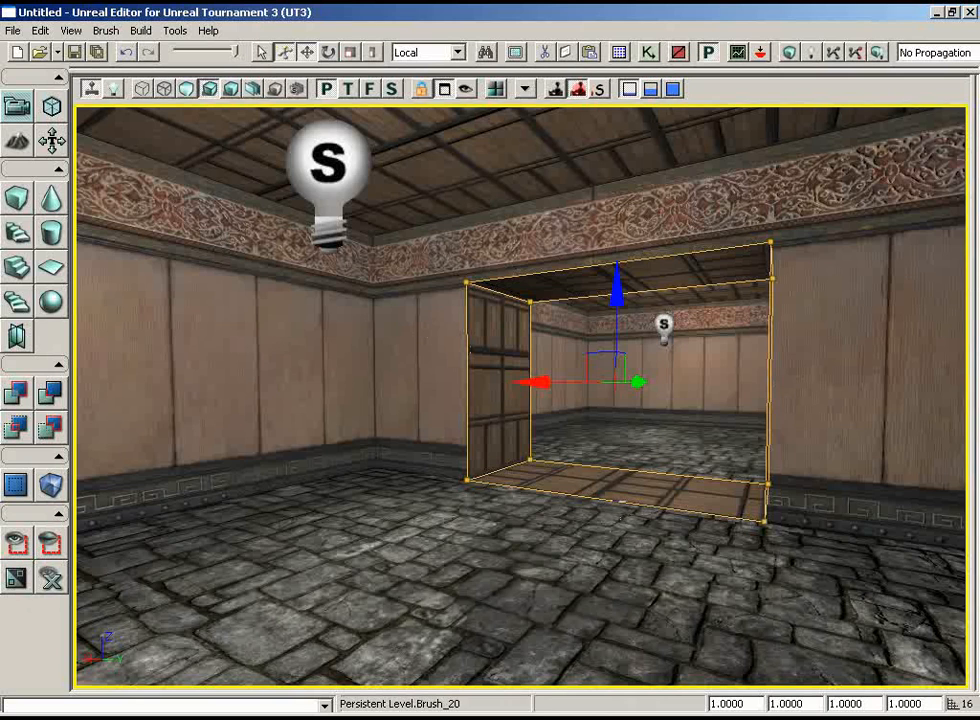
middle_drag(662, 526, 632, 498)
drag(632, 498, 595, 463)
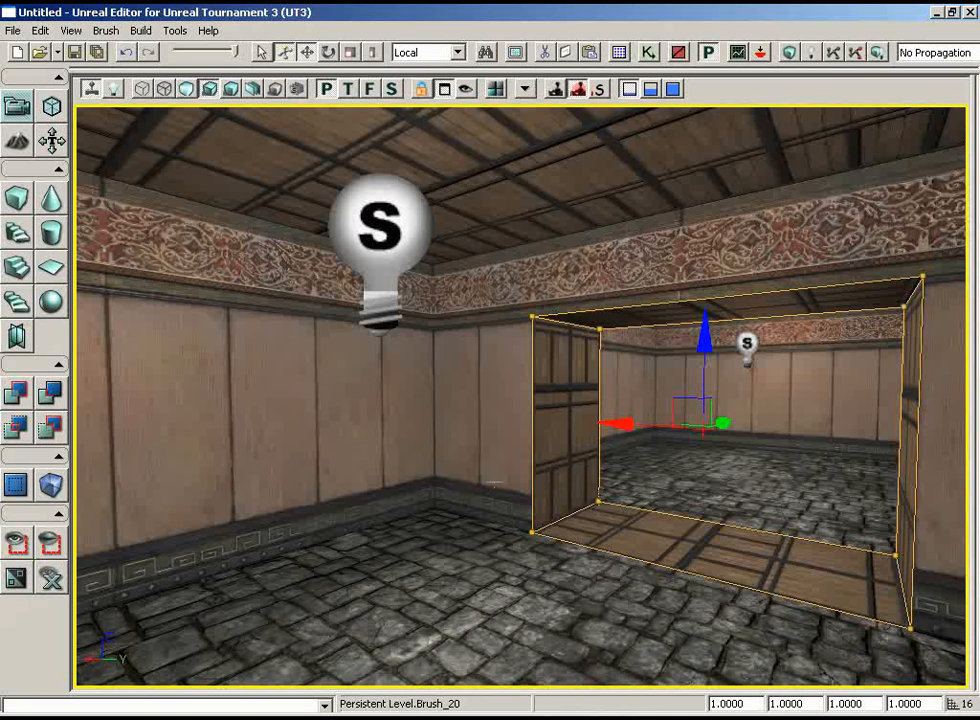
click(351, 442)
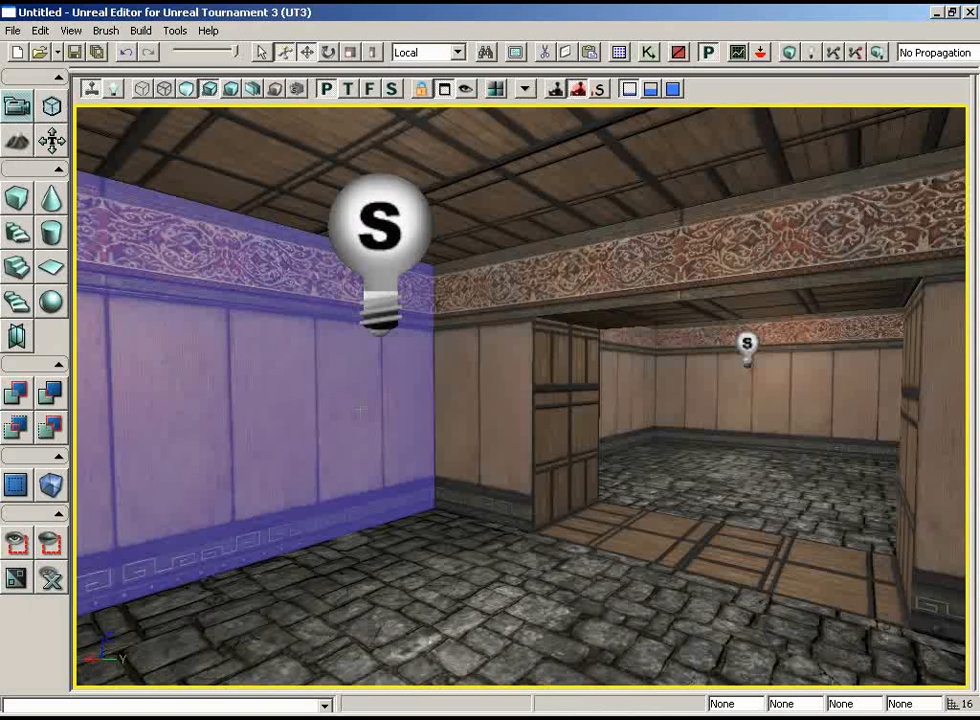
alt+click(570, 409)
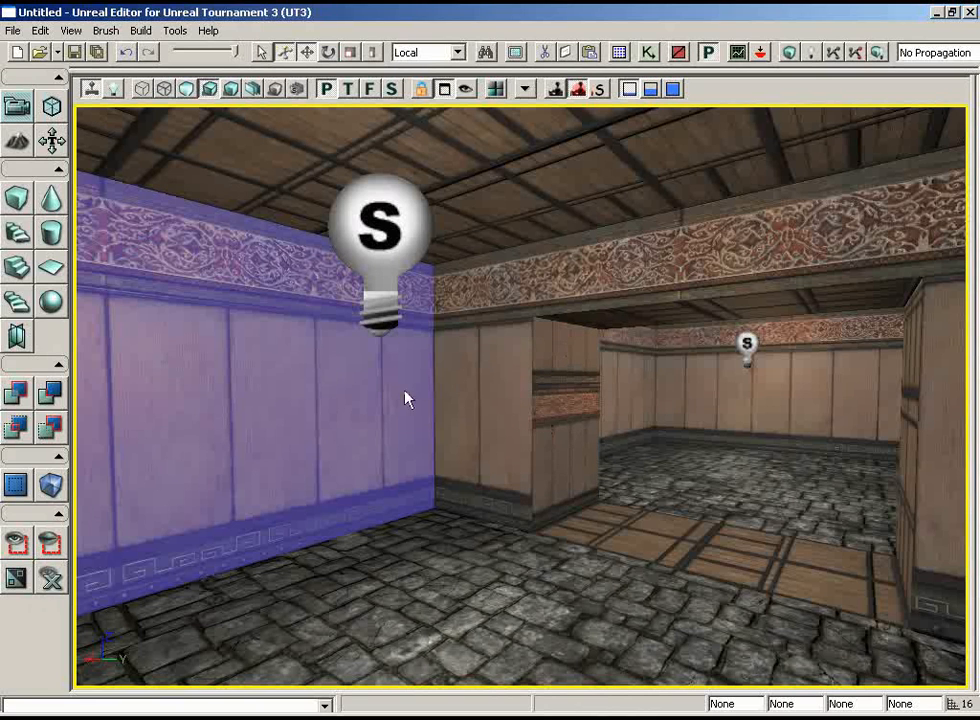
drag(629, 499, 896, 410)
alt+click(531, 470)
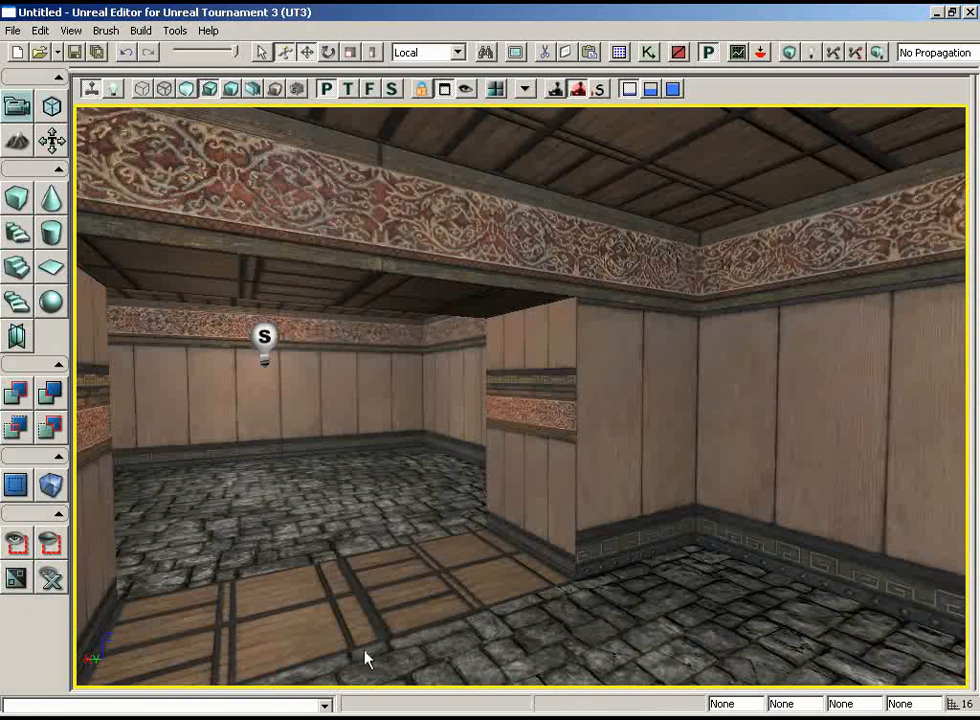
click(591, 622)
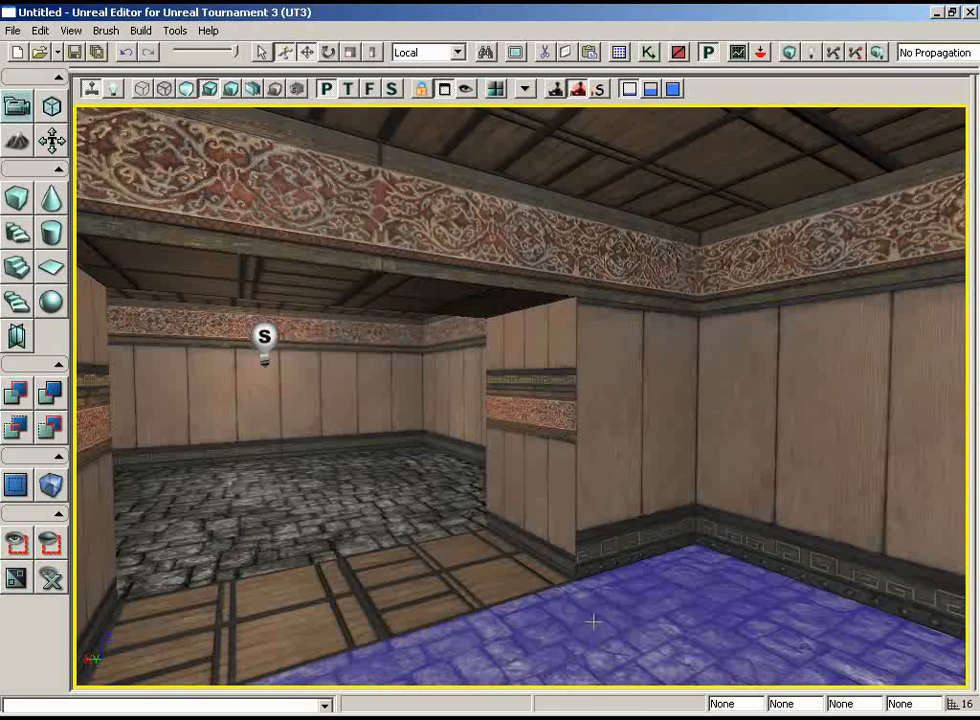
alt+click(371, 598)
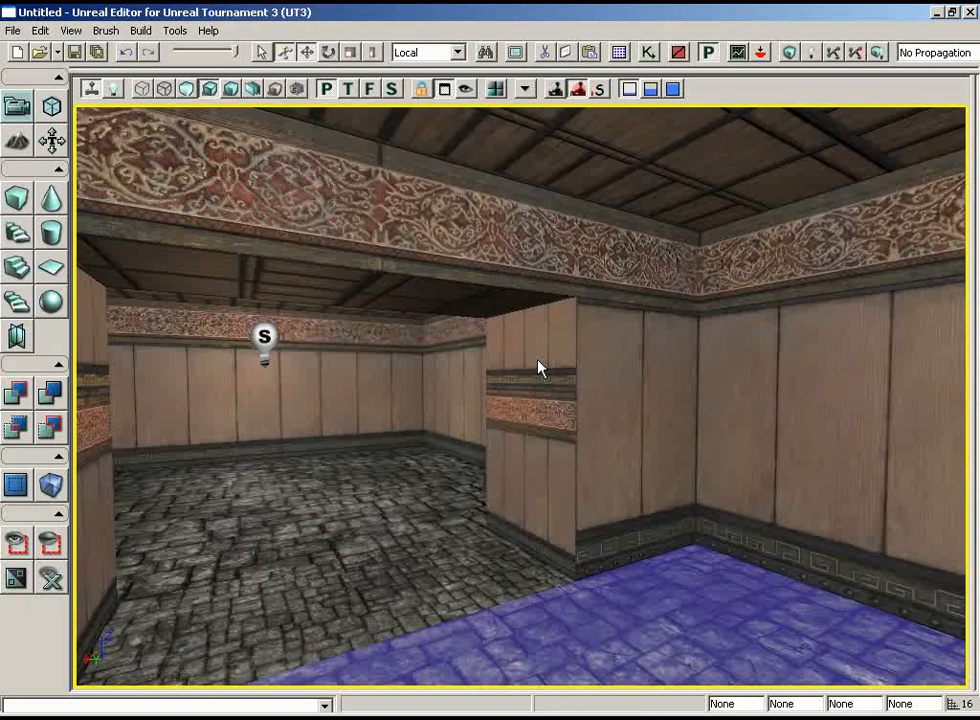
Select the hallway floor and both side walls, apply a simple texture scaling of 2.0, close Surface Properties, and clear the selection.
click(378, 590)
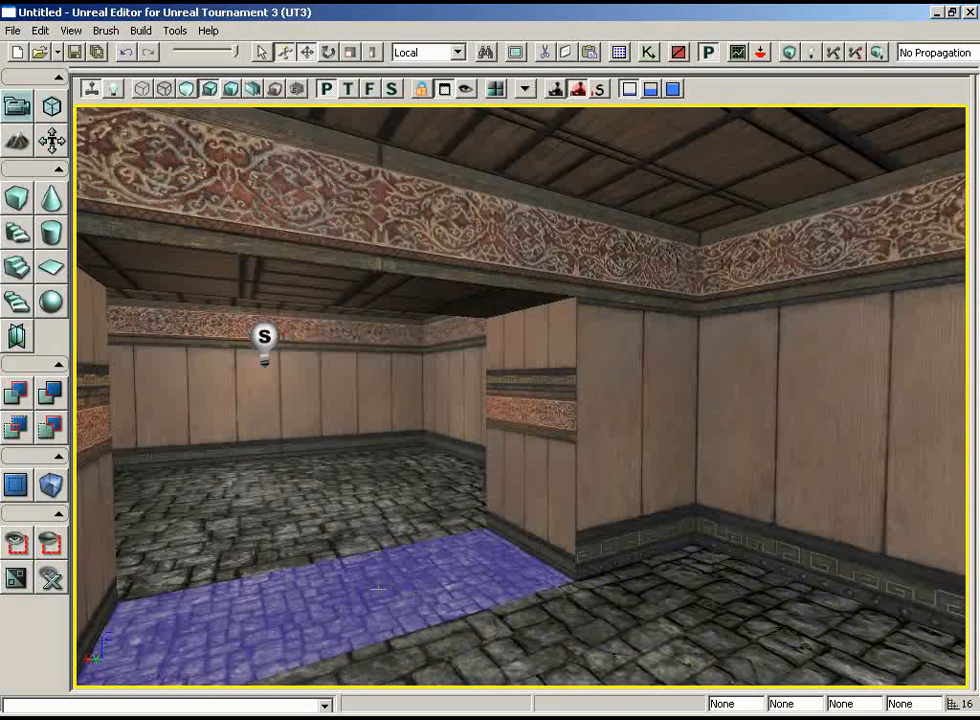
click(494, 488)
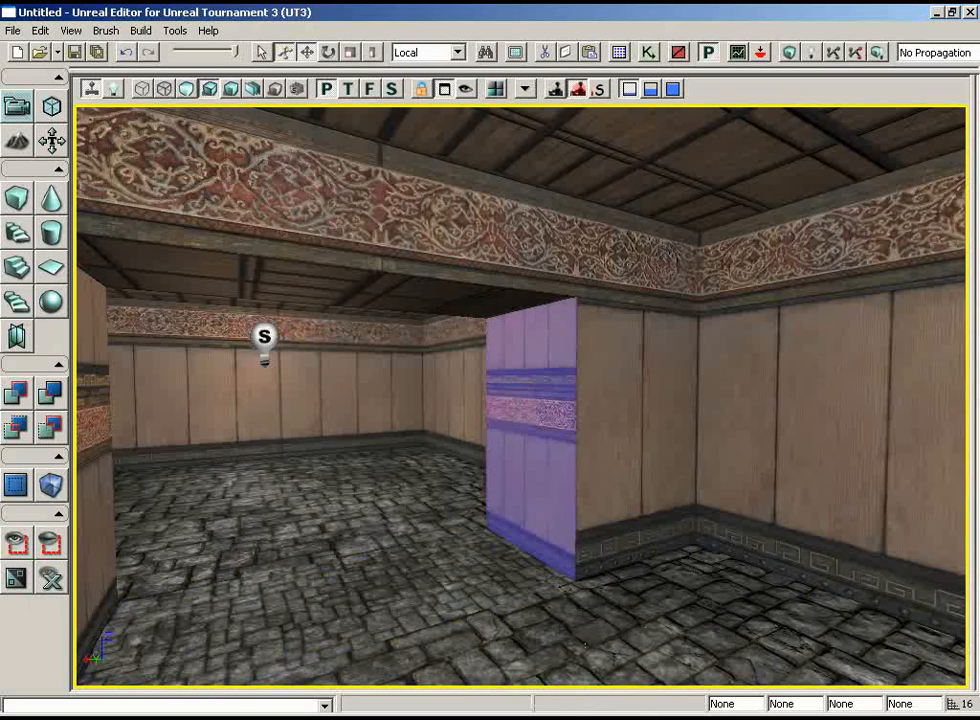
click(429, 588)
ctrl+click(492, 508)
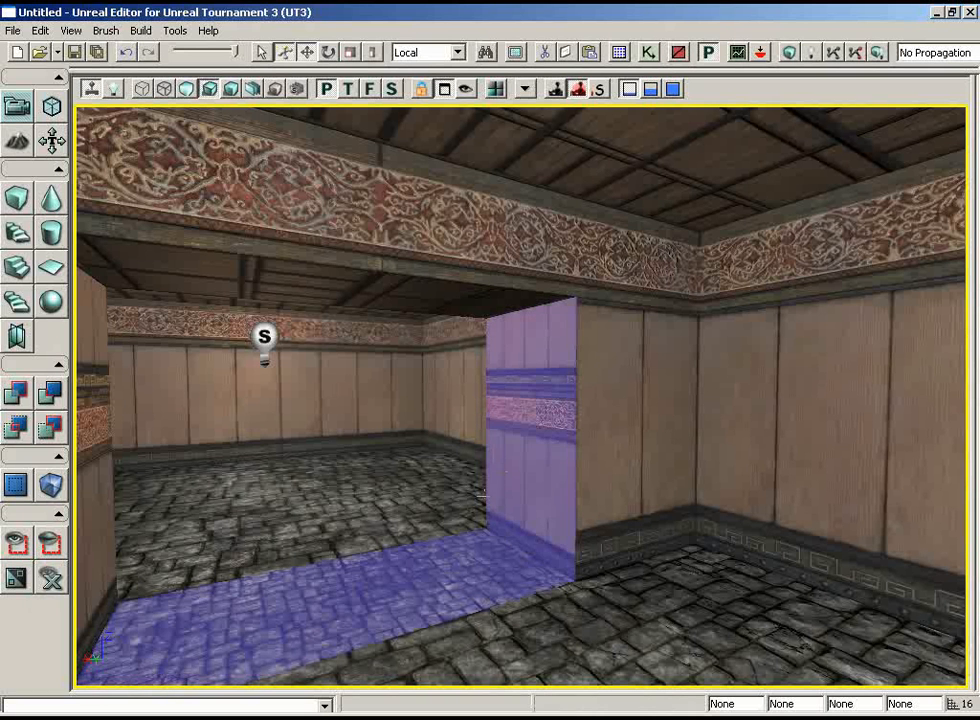
right_drag(486, 507, 326, 501)
ctrl+click(434, 458)
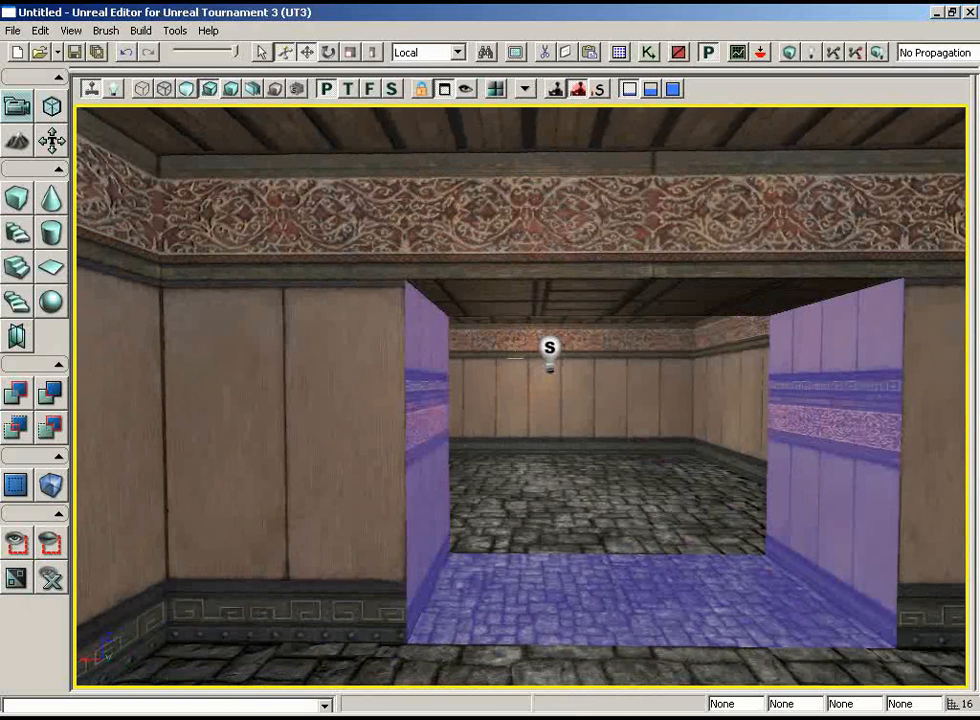
key(F5)
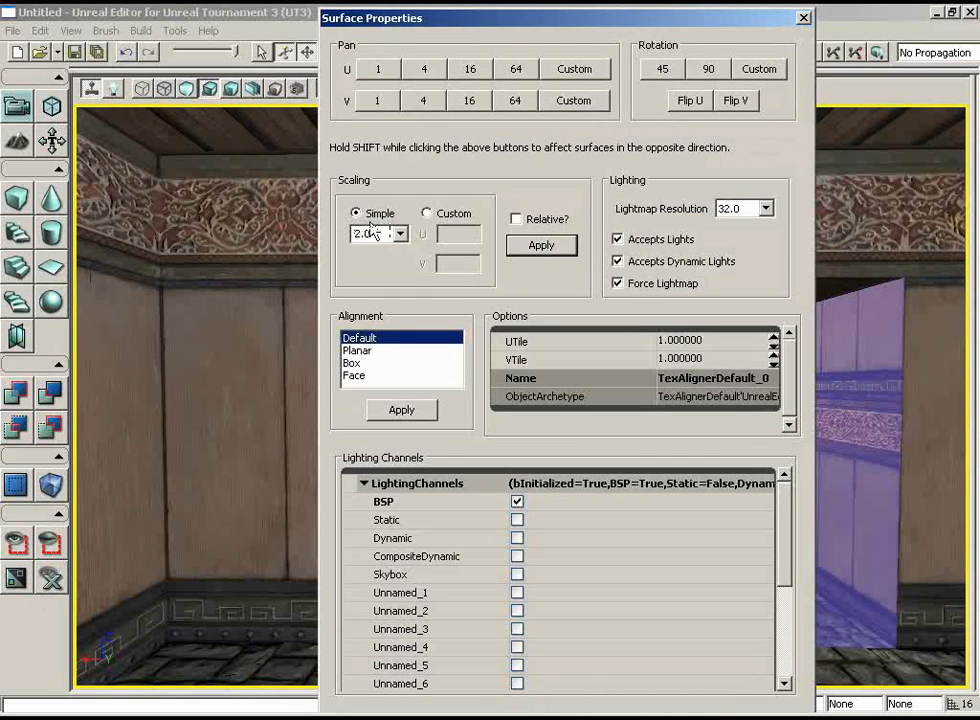
click(541, 245)
click(803, 17)
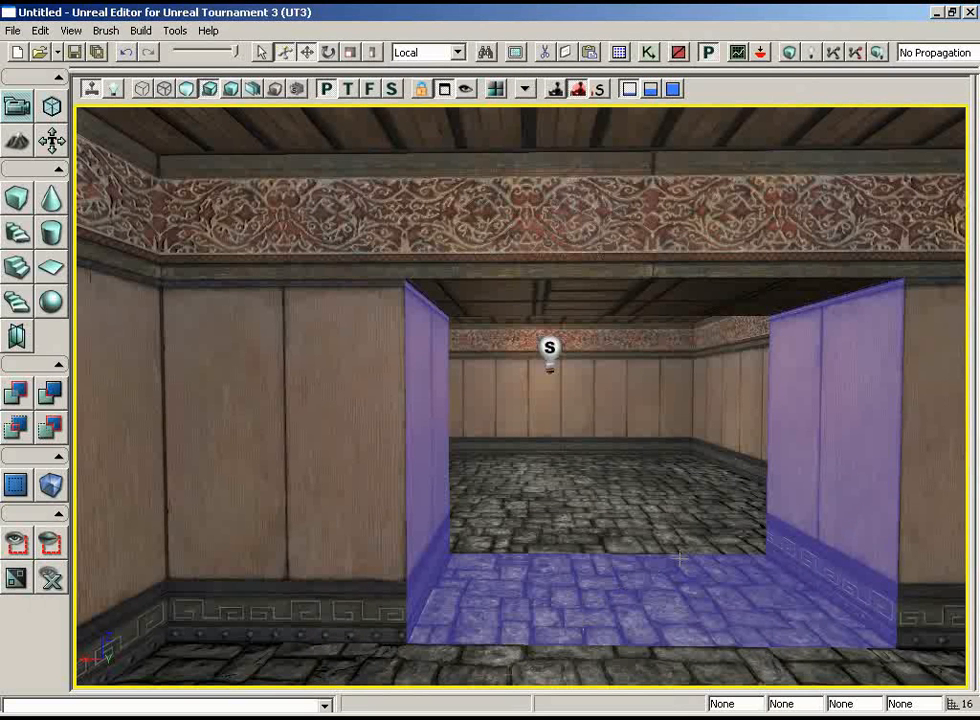
key(shift+n)
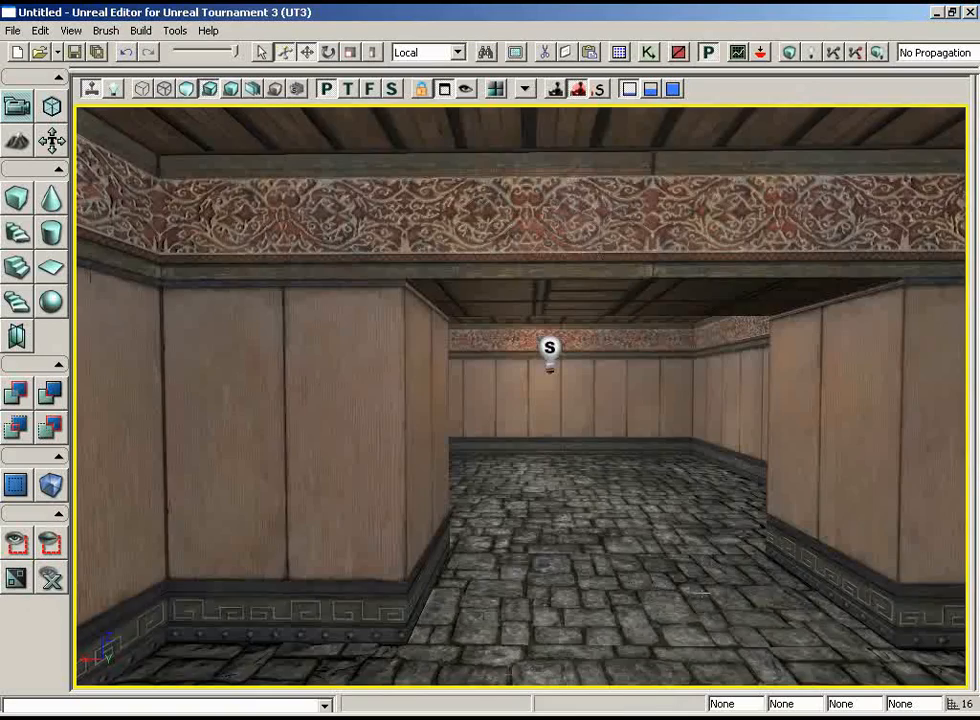
Check the floor texture seam at the hallway entrance, and select the room floor together with all its adjacent floor surfaces.
drag(693, 608, 671, 490)
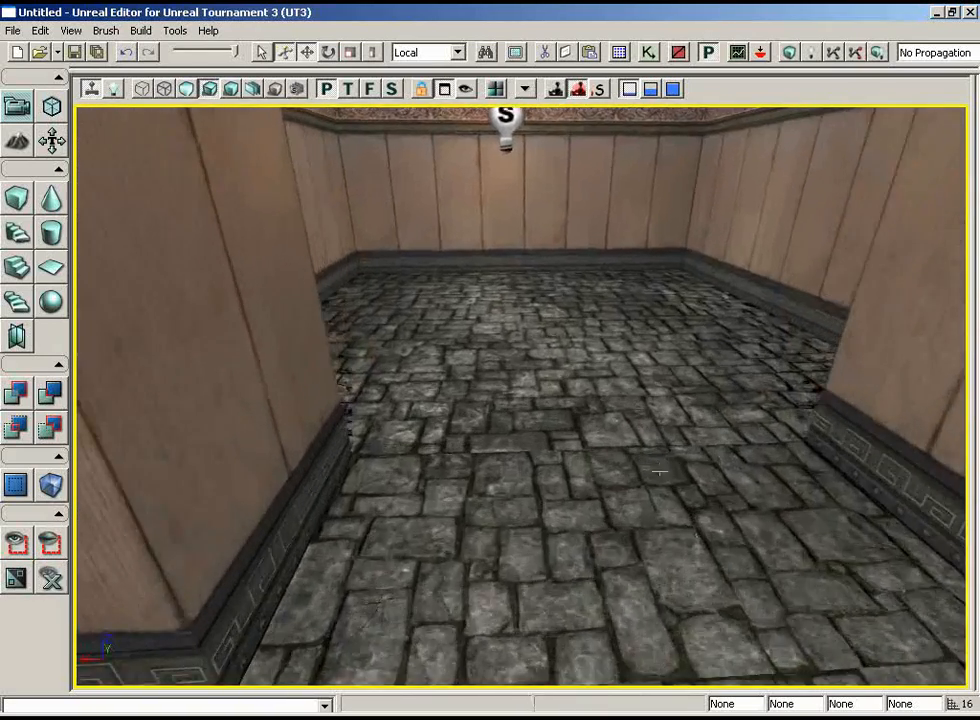
right_drag(671, 490, 655, 601)
drag(655, 601, 663, 459)
right_drag(663, 459, 668, 494)
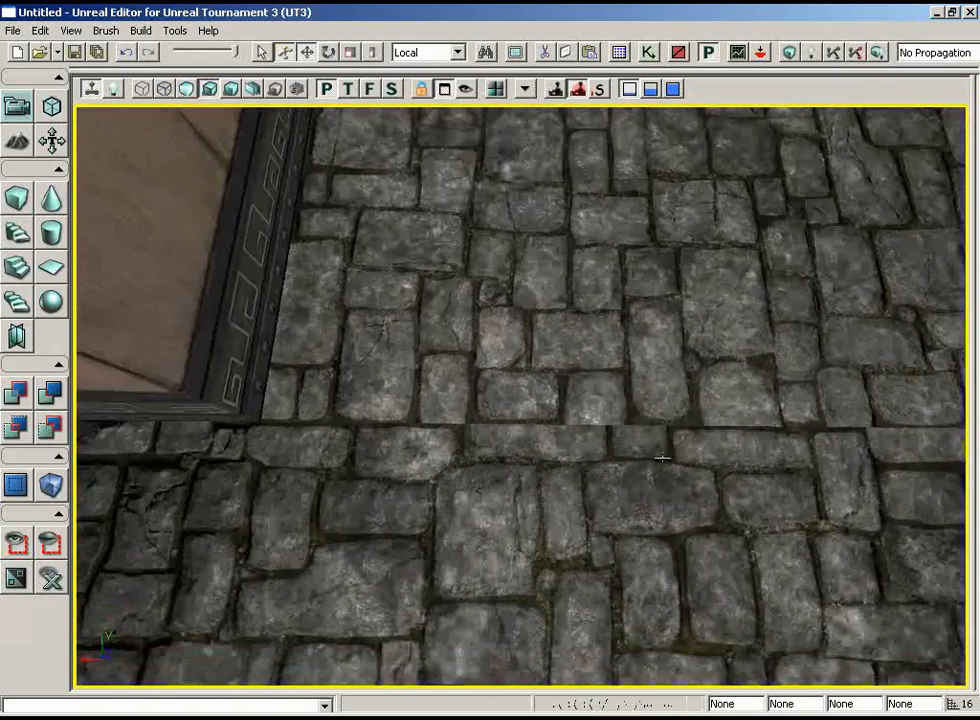
drag(668, 494, 581, 550)
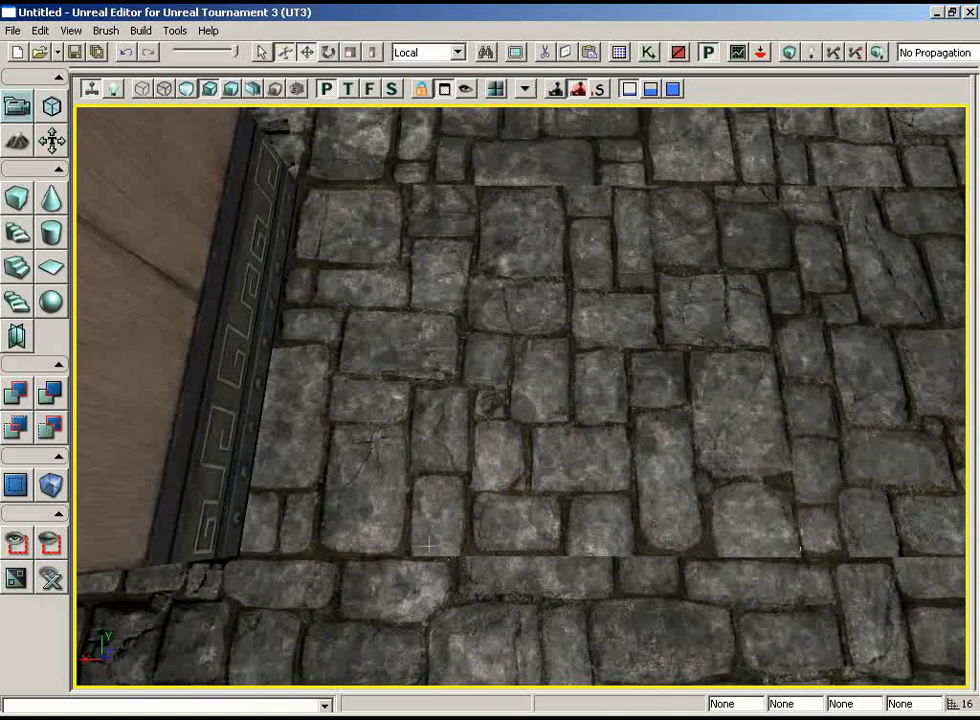
right_drag(640, 475, 648, 345)
drag(648, 345, 629, 499)
click(629, 499)
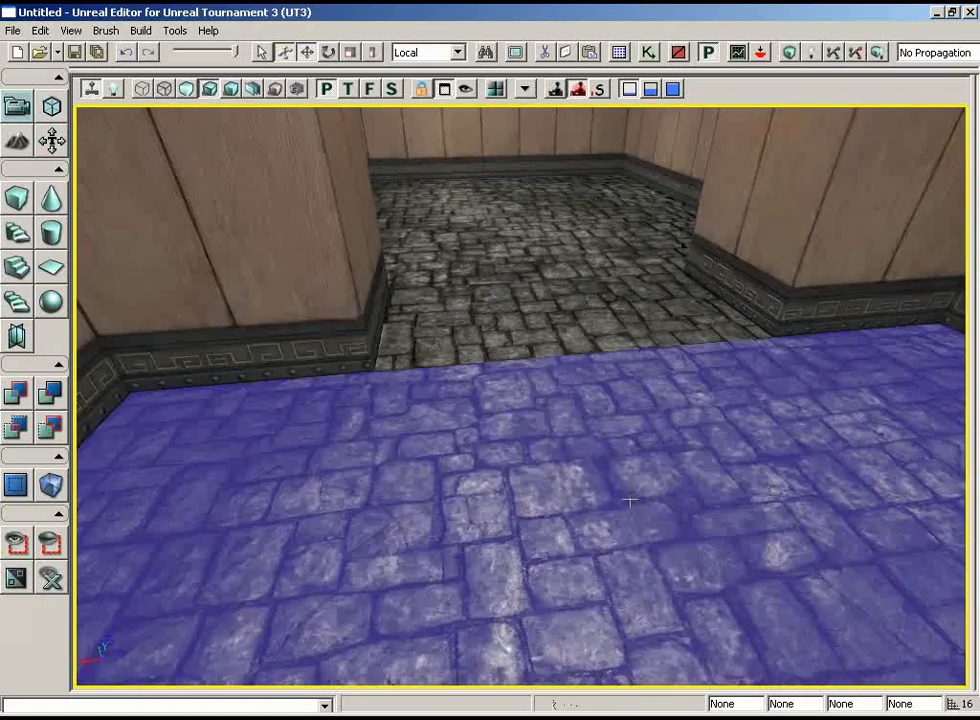
right_click(586, 457)
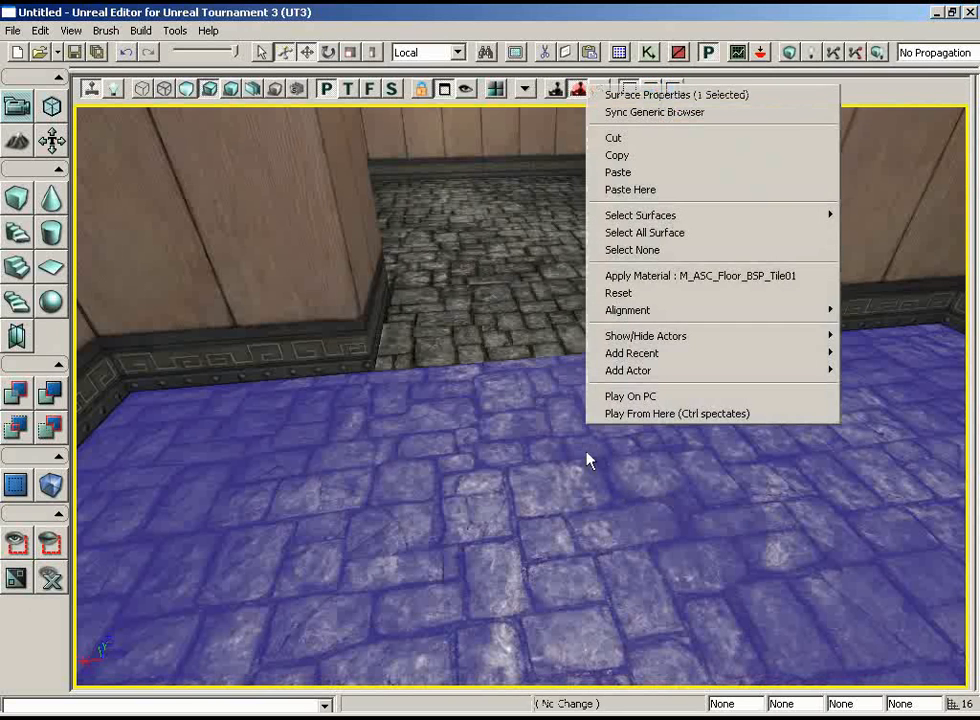
mouse_move(678, 219)
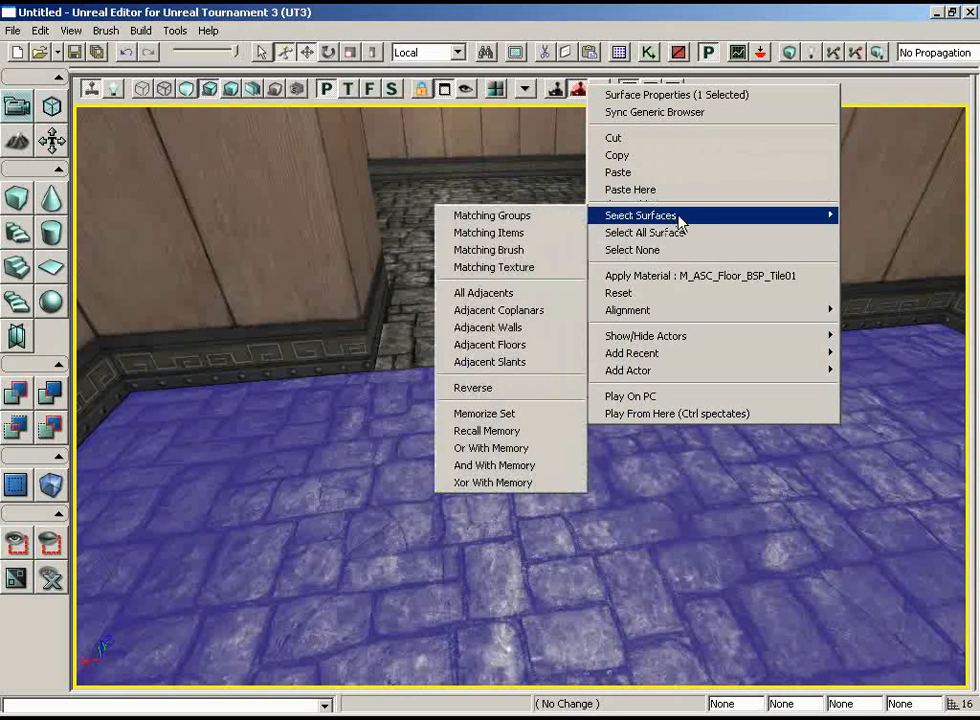
click(513, 345)
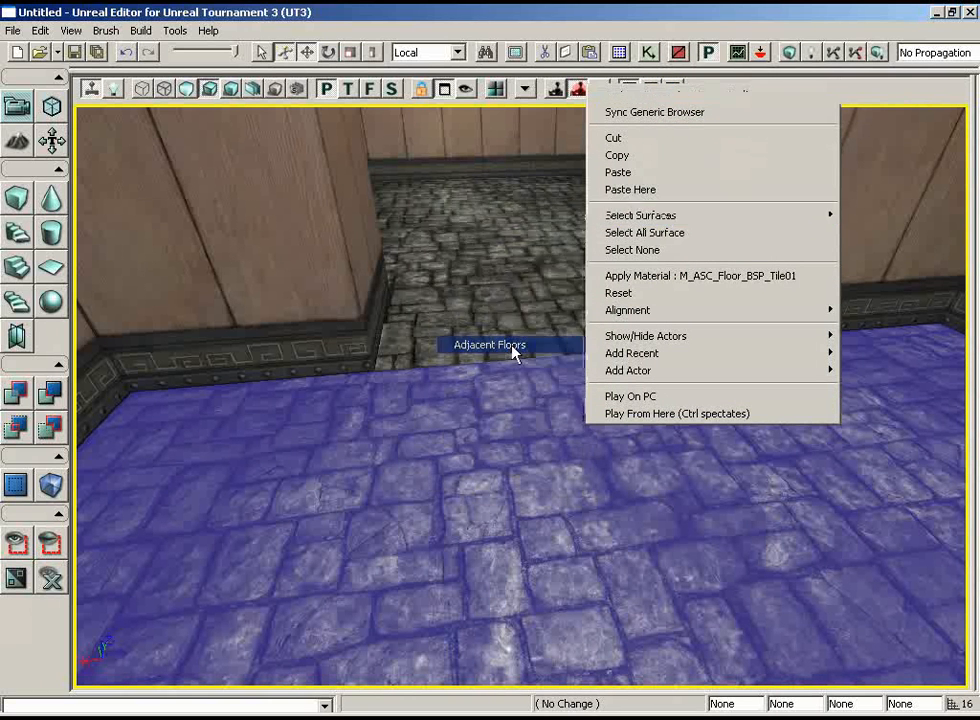
drag(514, 350, 514, 310)
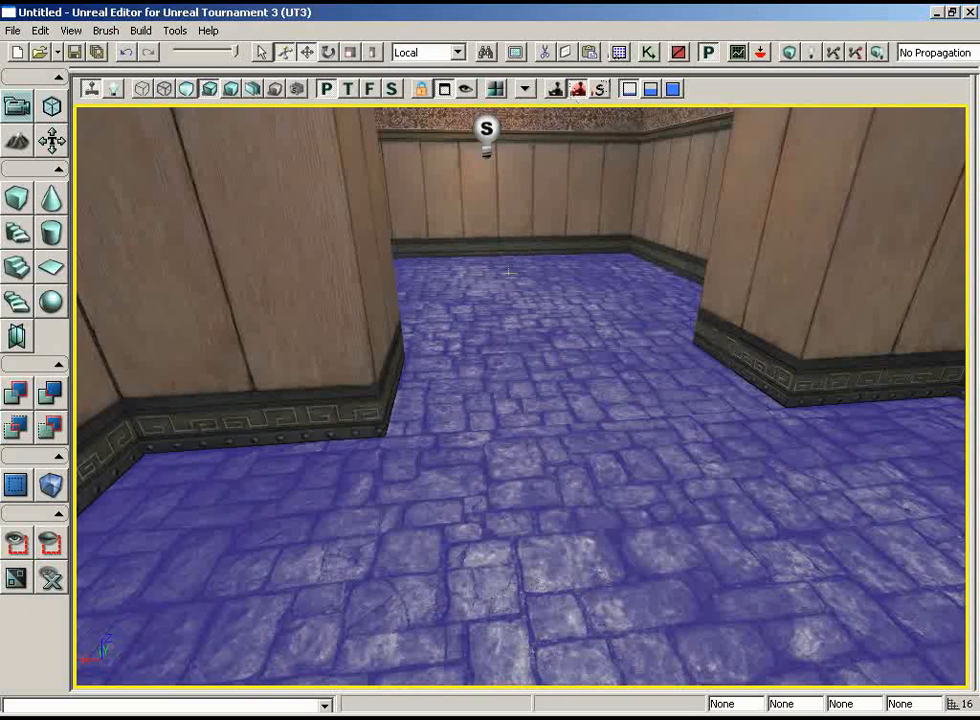
Apply Planar alignment to the selected floor surfaces and inspect the texture where the room meets the hallway.
key(F5)
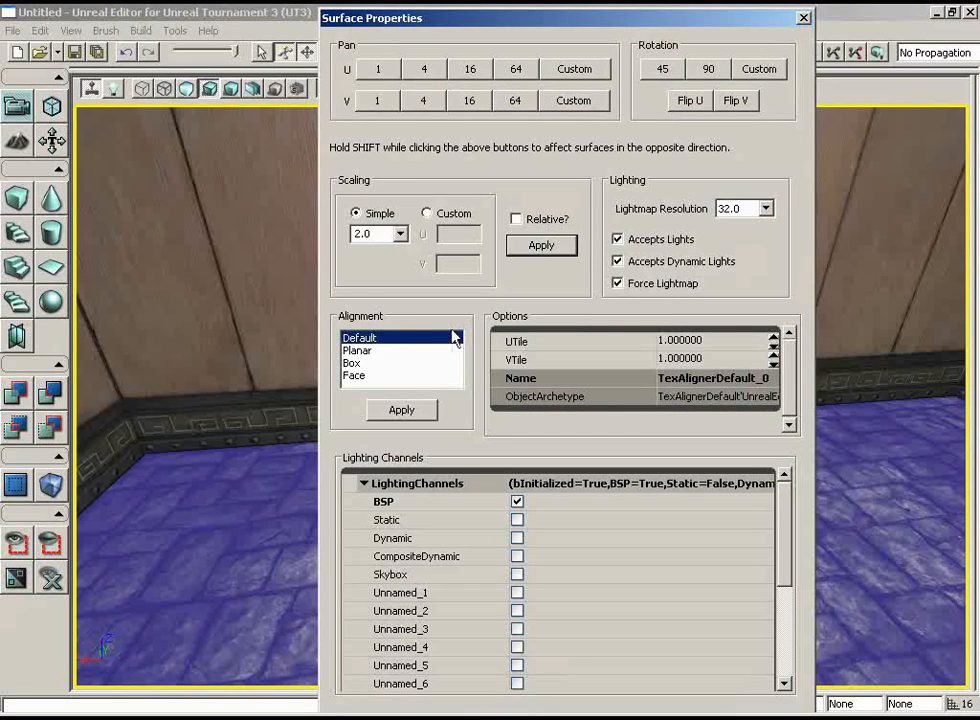
click(368, 352)
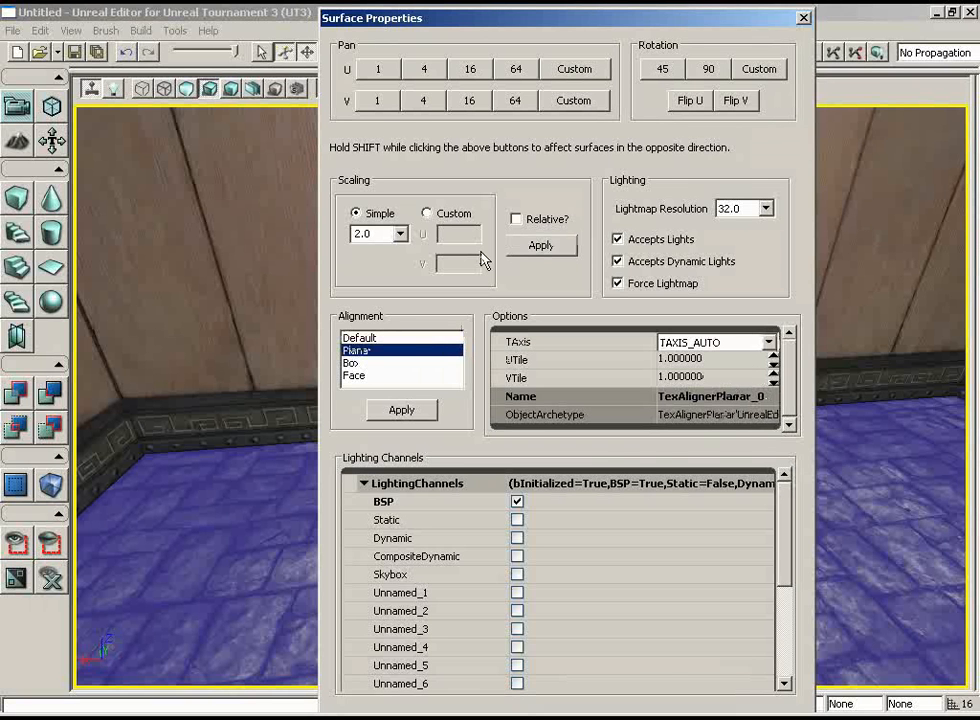
drag(481, 20, 728, 20)
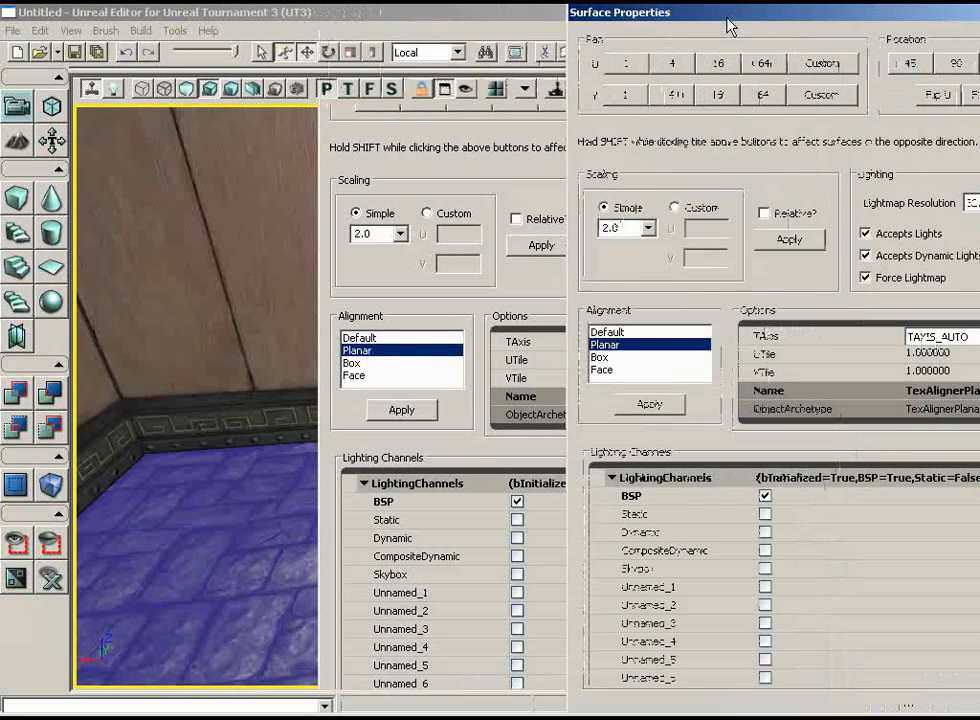
click(649, 406)
right_drag(462, 314, 514, 241)
right_drag(474, 481, 208, 325)
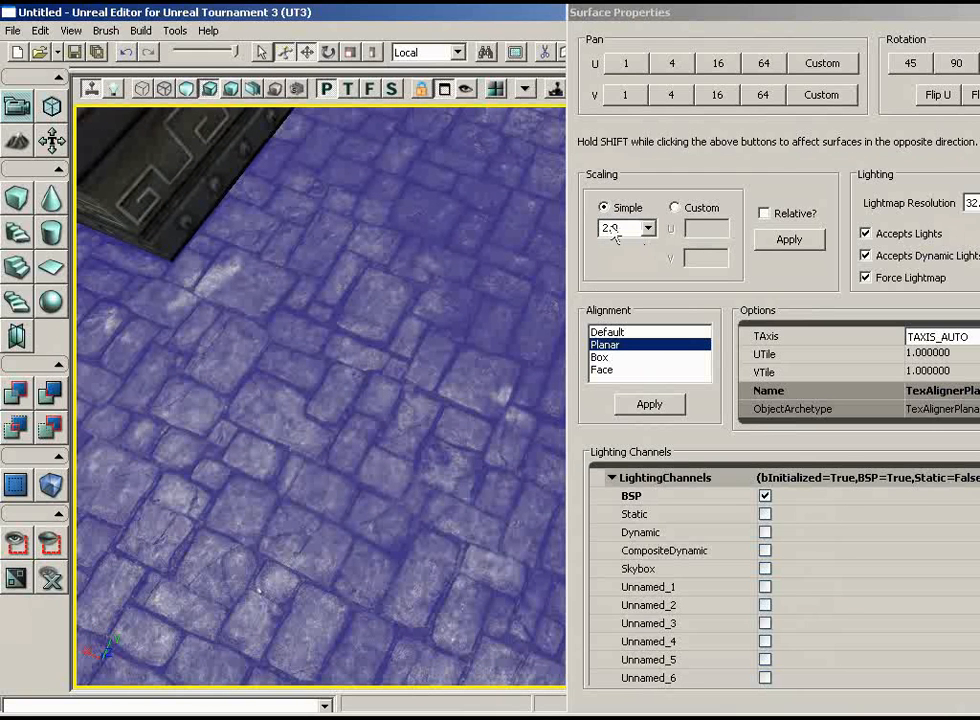
Apply a simple texture scaling of 2.0 to the aligned floors, close Surface Properties, and view the hallway between the rooms.
click(786, 240)
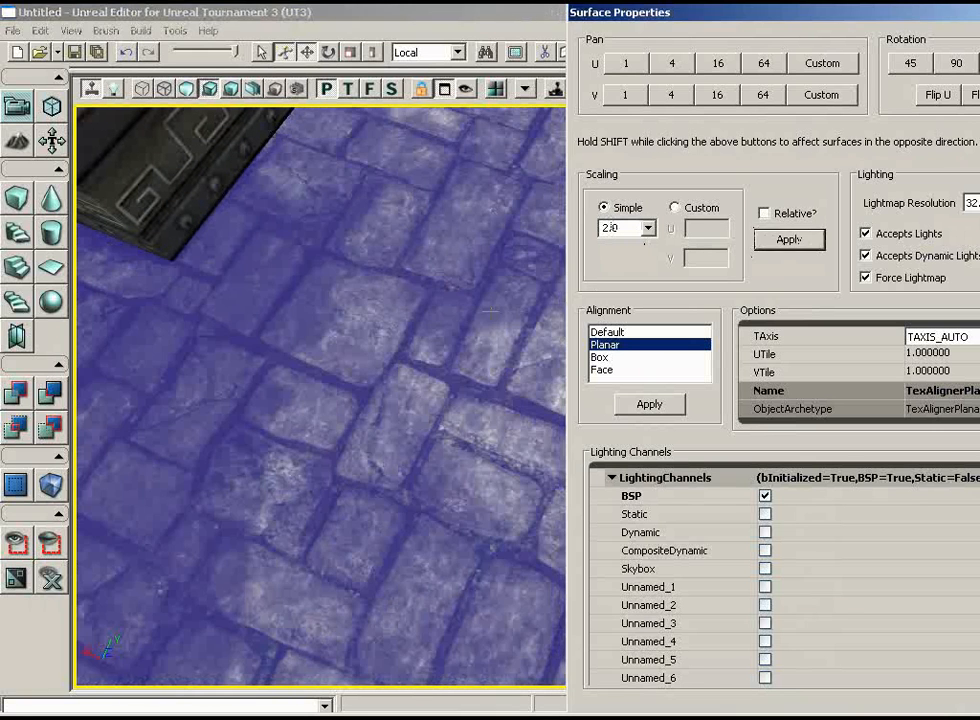
right_drag(440, 345, 650, 175)
drag(650, 175, 771, 117)
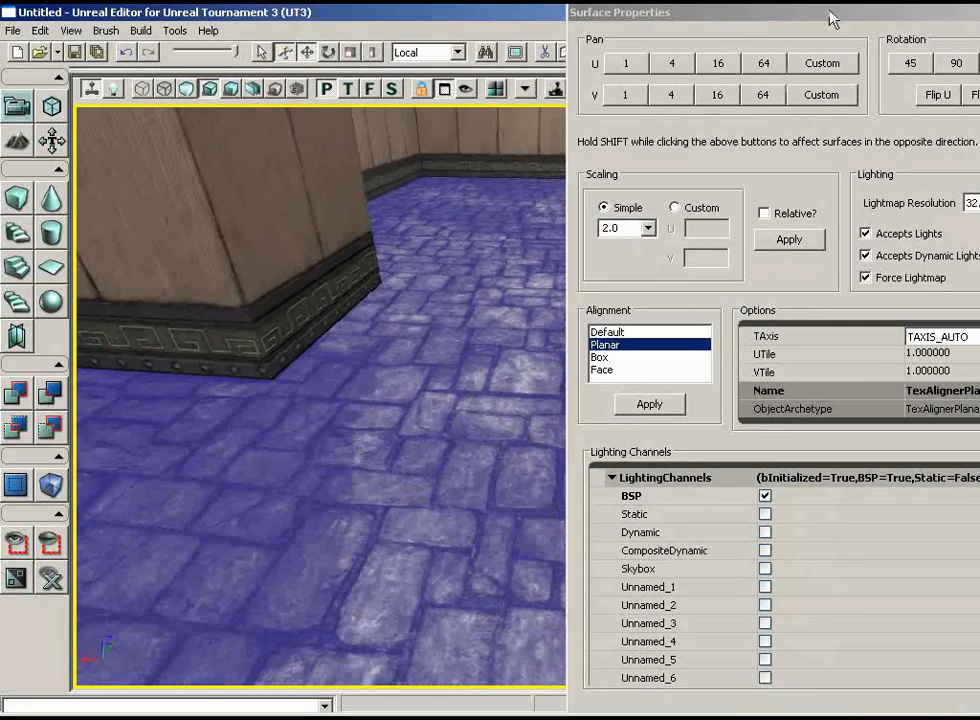
drag(830, 12, 571, 20)
click(793, 21)
right_drag(730, 211, 670, 315)
drag(670, 315, 626, 437)
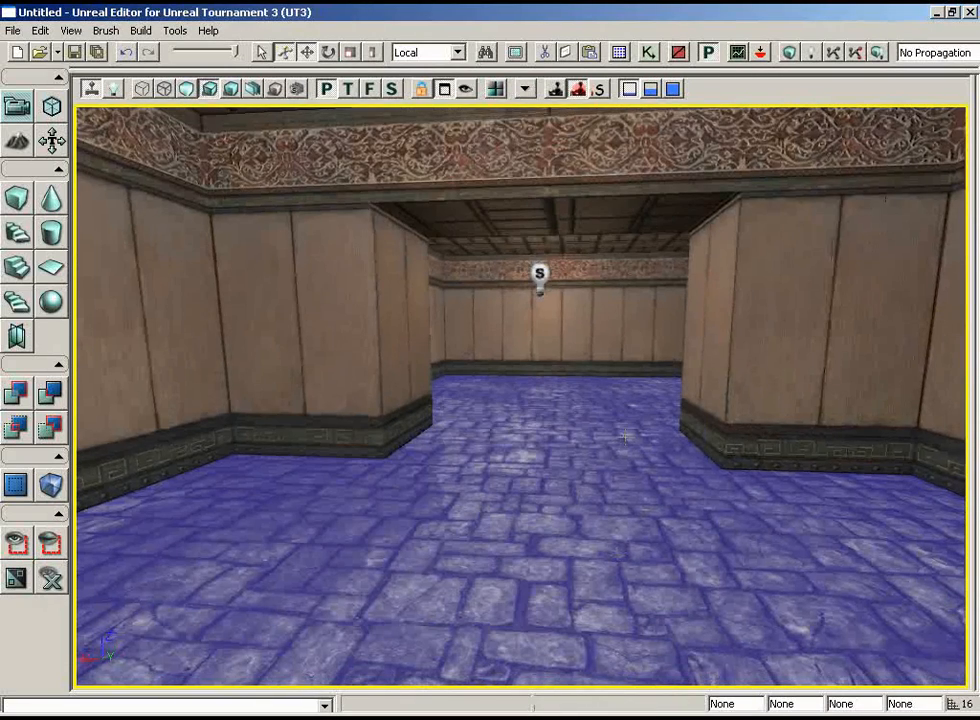